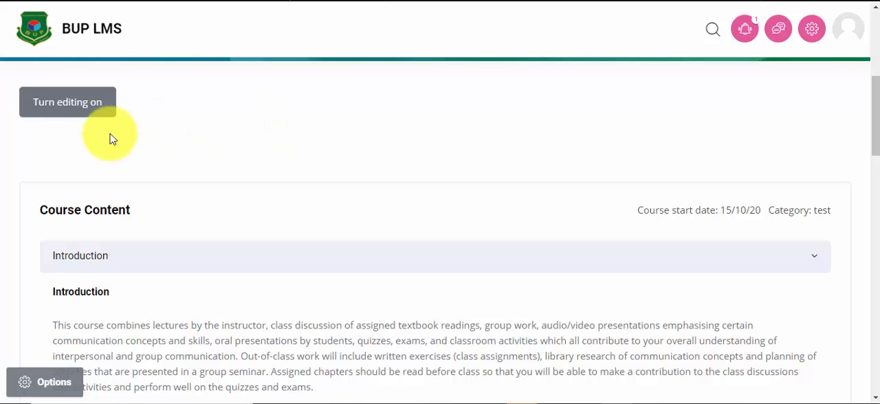
Step: Turn on course editing and add a new Lesson activity to the Introduction section
{"action": "left_click", "coordinate": [76, 113]}
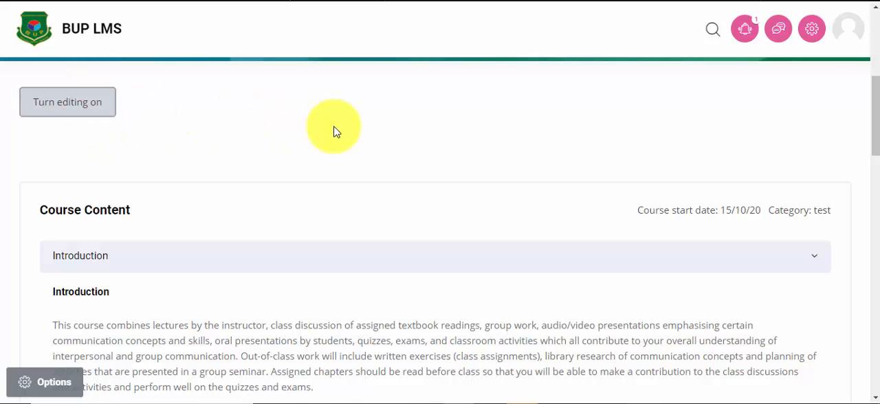
{"action": "scroll", "coordinate": [591, 234], "scroll_direction": "down", "scroll_amount": 6}
{"action": "scroll", "coordinate": [711, 168], "scroll_direction": "up", "scroll_amount": 2}
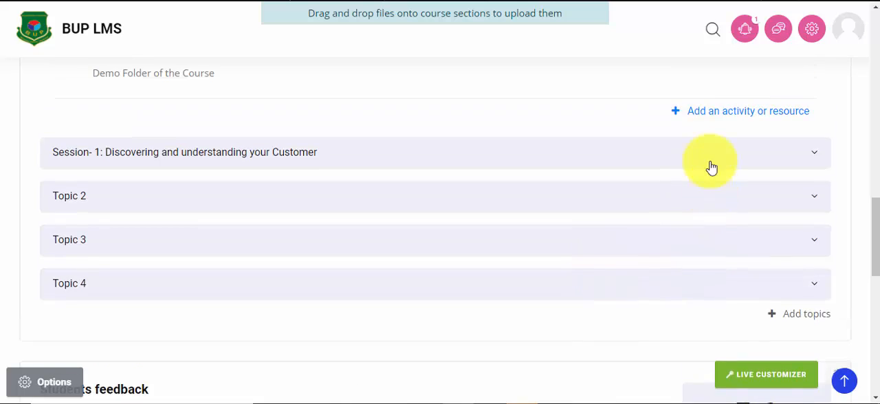
{"action": "left_click", "coordinate": [740, 210]}
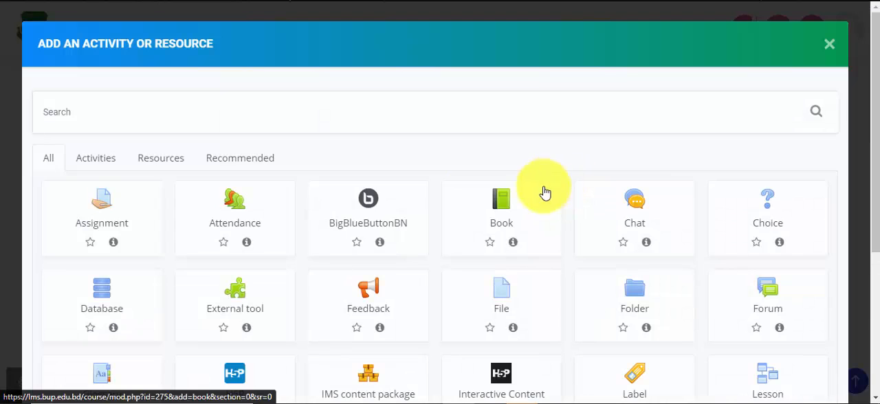
{"action": "left_click", "coordinate": [97, 162]}
{"action": "scroll", "coordinate": [413, 209], "scroll_direction": "down", "scroll_amount": 2}
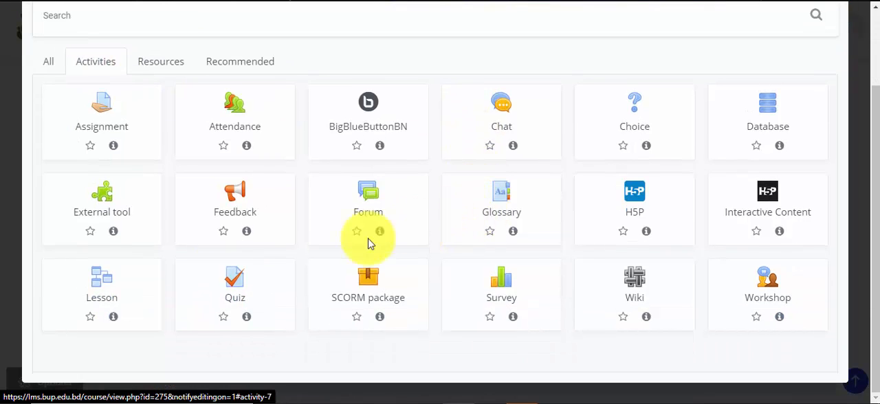
{"action": "left_click", "coordinate": [115, 301]}
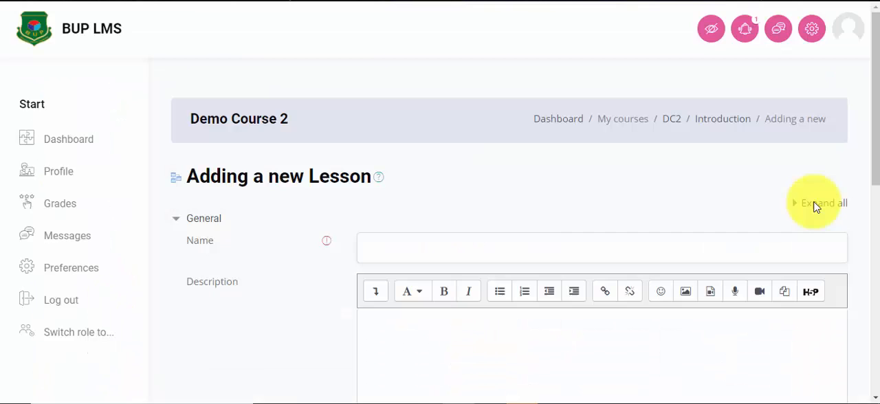
Step: Name the new lesson "History of Bangladesh" by pasting the copied title
{"action": "scroll", "coordinate": [800, 200], "scroll_direction": "down", "scroll_amount": 1}
{"action": "left_click", "coordinate": [393, 189]}
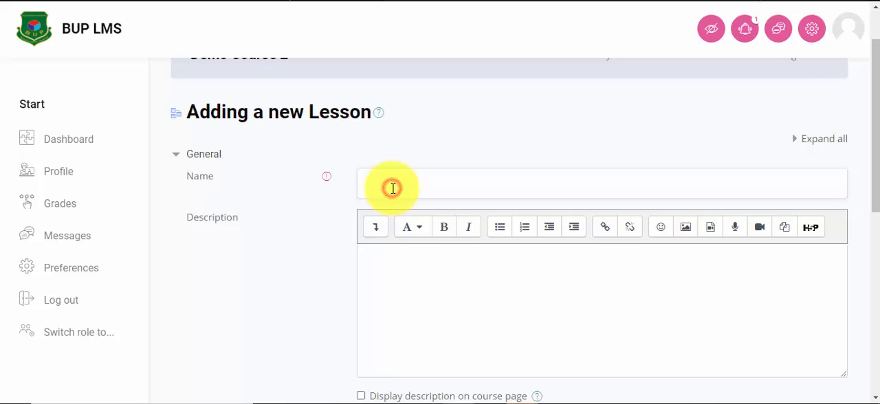
{"action": "scroll", "coordinate": [397, 122], "scroll_direction": "down", "scroll_amount": 1}
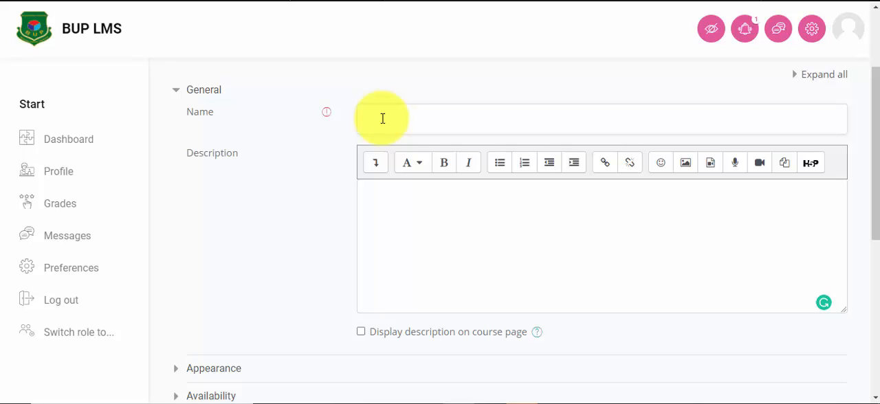
{"action": "right_click", "coordinate": [380, 118]}
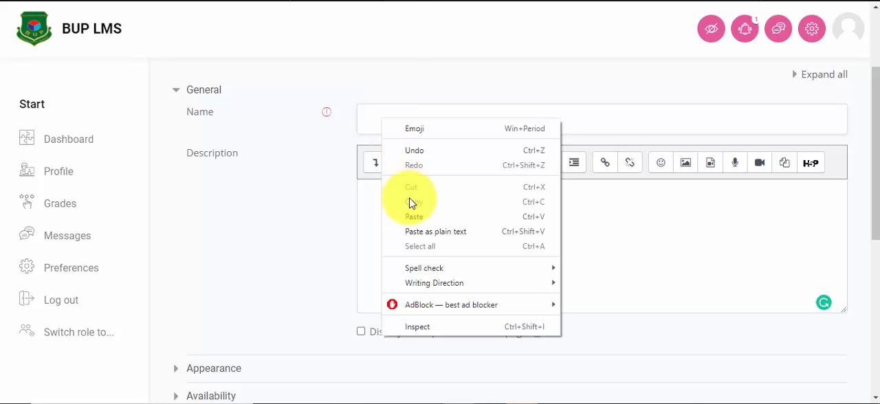
{"action": "left_click", "coordinate": [419, 214]}
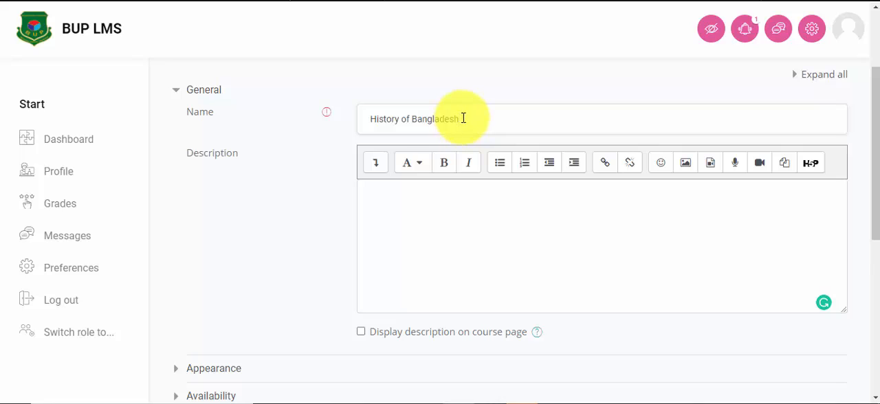
Step: Paste the bold text "History of Bangladesh" into the lesson description and remove the blank line above it
{"action": "left_click", "coordinate": [378, 201]}
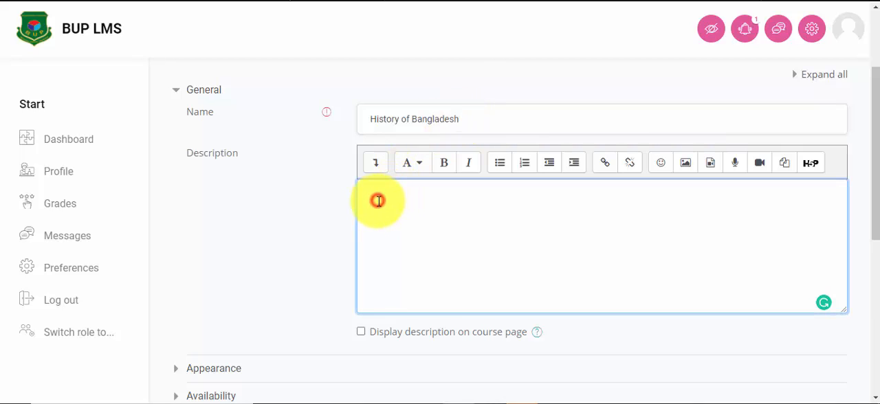
{"action": "right_click", "coordinate": [378, 201]}
{"action": "left_click", "coordinate": [384, 94]}
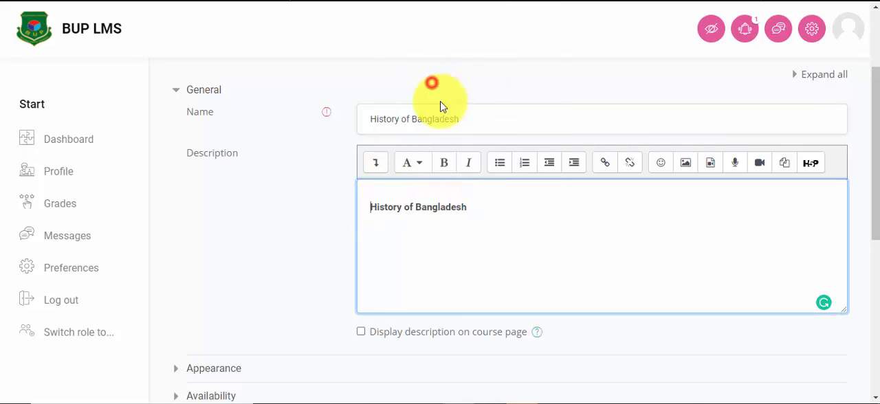
{"action": "key", "text": "Home"}
{"action": "key", "text": "BackSpace"}
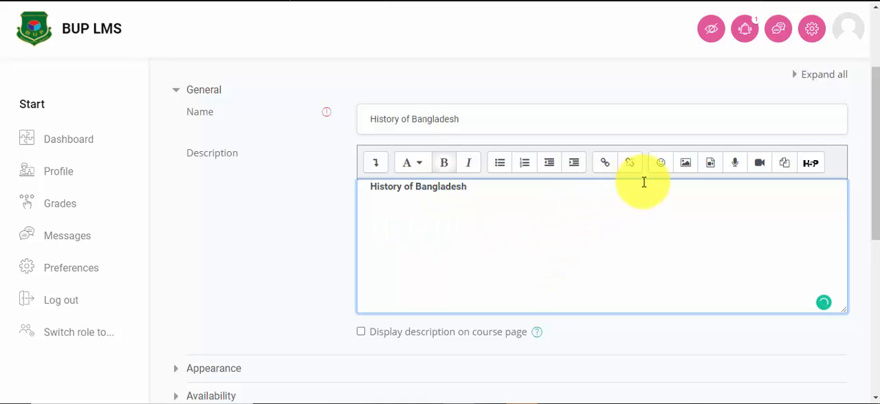
Step: Insert an uploaded image above the text in the lesson description and enable displaying the description on the course page
{"action": "left_click", "coordinate": [686, 164]}
{"action": "left_click", "coordinate": [501, 128]}
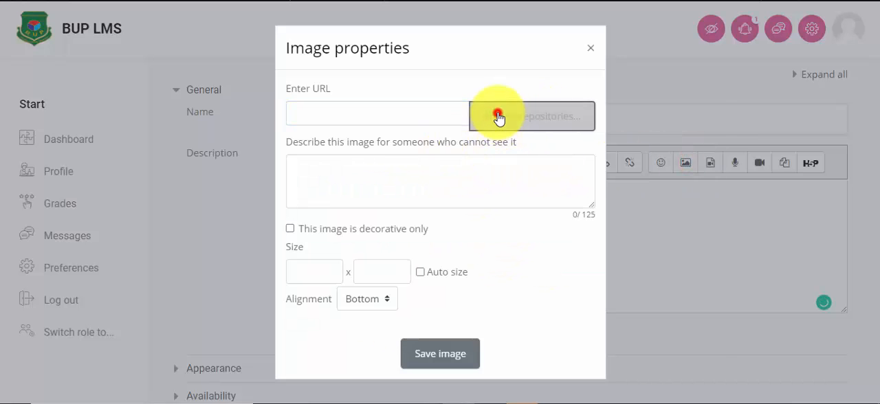
{"action": "left_click", "coordinate": [326, 162]}
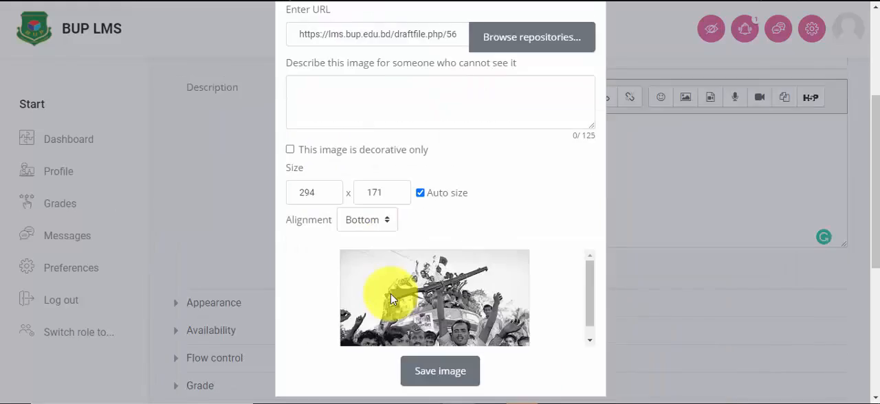
{"action": "scroll", "coordinate": [390, 294], "scroll_direction": "down", "scroll_amount": 3}
{"action": "left_click", "coordinate": [430, 234]}
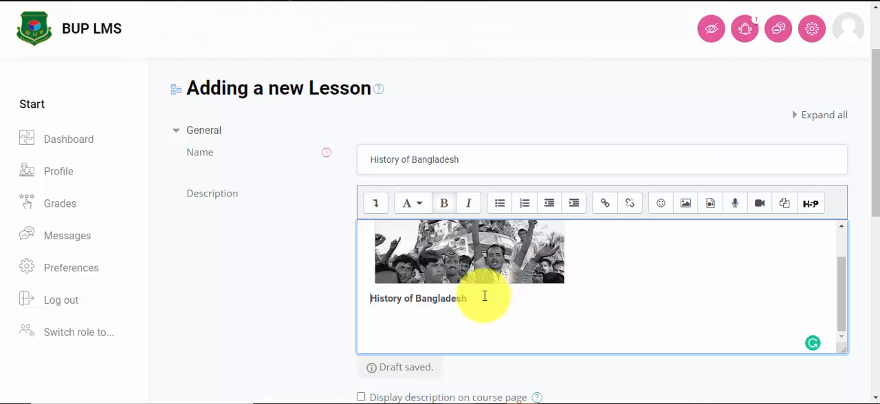
{"action": "scroll", "coordinate": [365, 375], "scroll_direction": "down", "scroll_amount": 4}
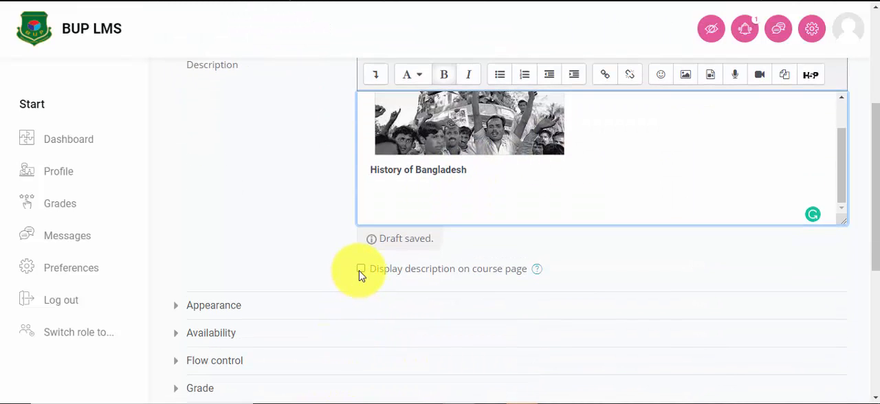
{"action": "left_click", "coordinate": [361, 269]}
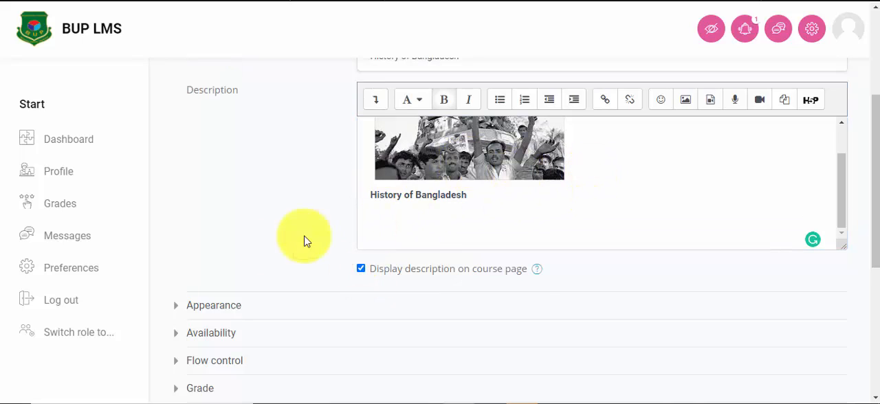
Step: Set both Progress bar and Display menu to Yes in the lesson's appearance settings
{"action": "left_click", "coordinate": [233, 310]}
{"action": "scroll", "coordinate": [434, 271], "scroll_direction": "down", "scroll_amount": 3}
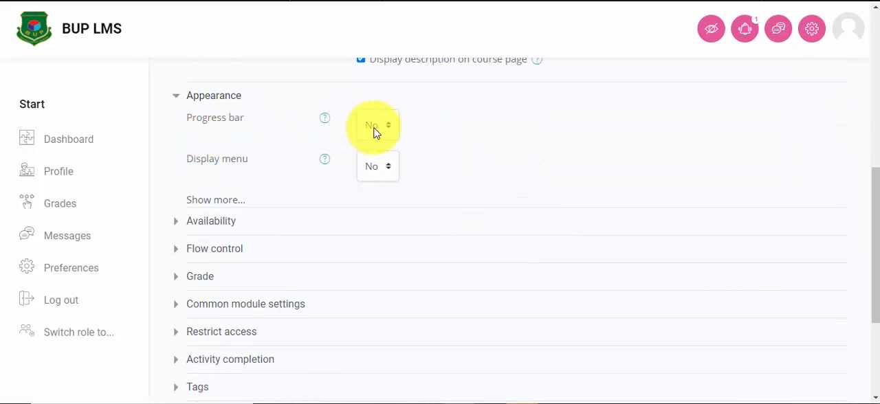
{"action": "left_click", "coordinate": [377, 130]}
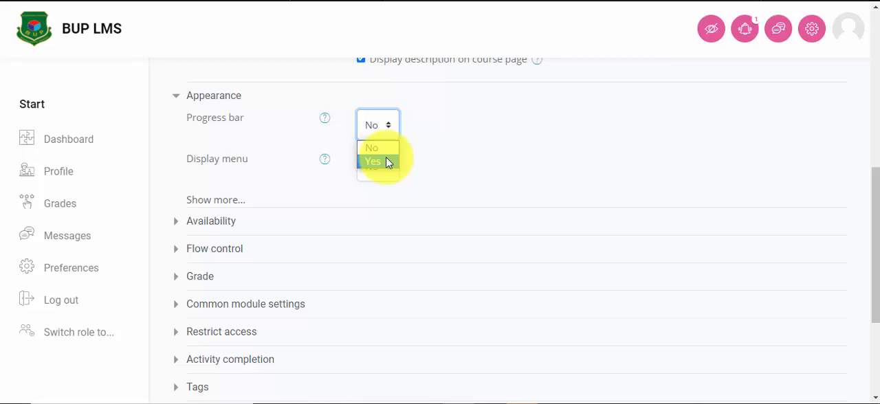
{"action": "left_click", "coordinate": [385, 161]}
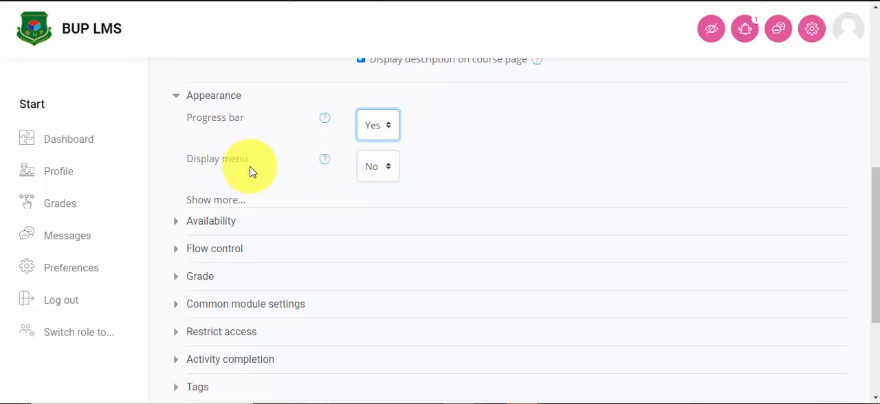
{"action": "left_click", "coordinate": [380, 167]}
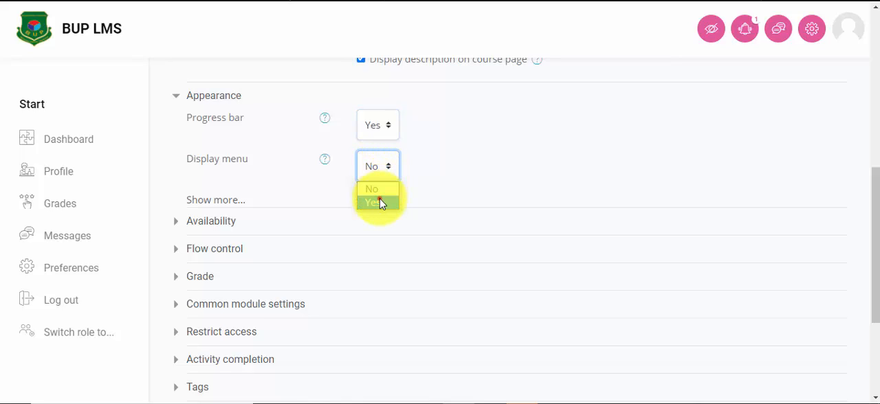
{"action": "left_click", "coordinate": [380, 203]}
Step: Enable the Available from date in the lesson's availability settings
{"action": "left_click", "coordinate": [199, 221]}
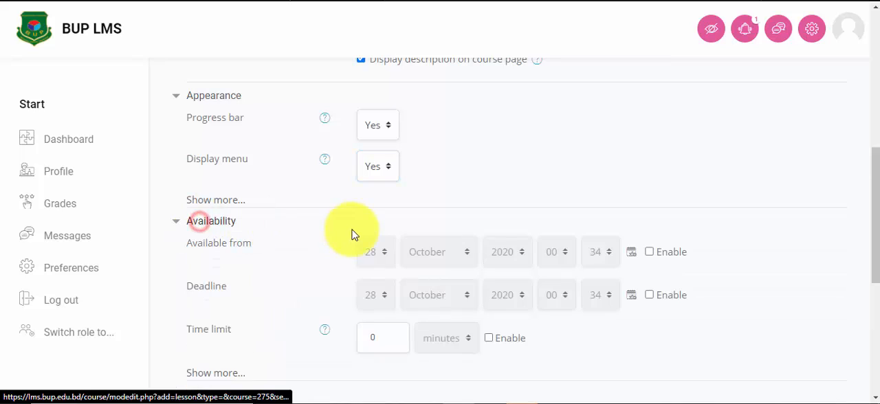
{"action": "scroll", "coordinate": [385, 206], "scroll_direction": "down", "scroll_amount": 2}
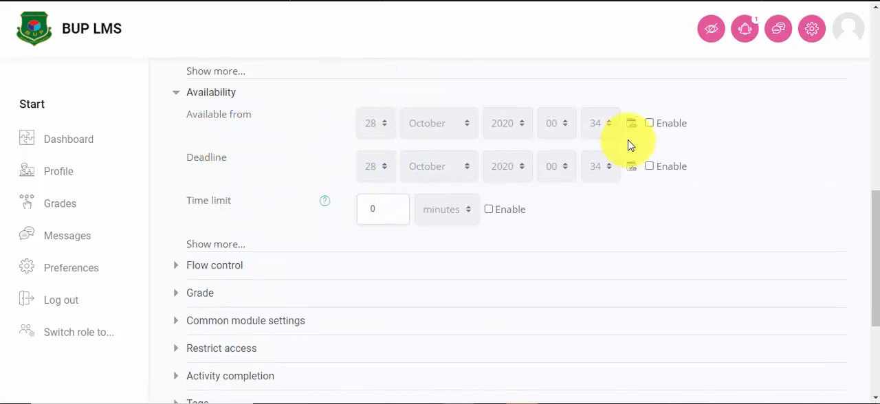
{"action": "left_click", "coordinate": [650, 124]}
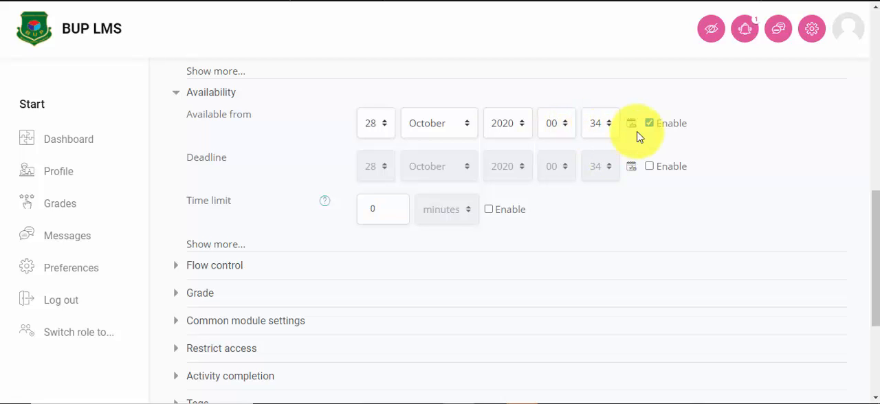
Step: Enable the lesson's deadline and set its day to 30 October 2020
{"action": "scroll", "coordinate": [481, 136], "scroll_direction": "down", "scroll_amount": 1}
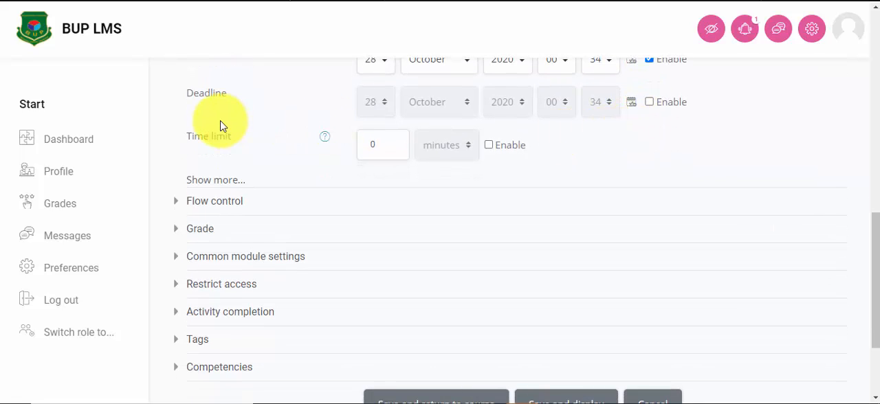
{"action": "left_click", "coordinate": [649, 102]}
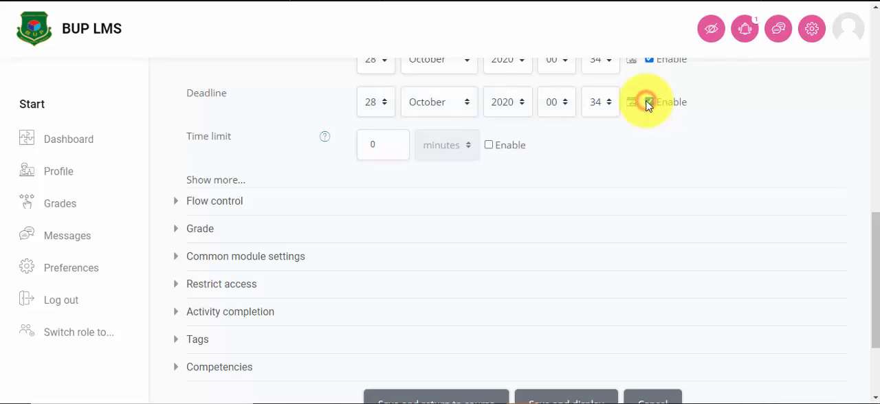
{"action": "left_click", "coordinate": [382, 103]}
{"action": "scroll", "coordinate": [364, 316], "scroll_direction": "down", "scroll_amount": 2}
{"action": "scroll", "coordinate": [379, 298], "scroll_direction": "up", "scroll_amount": 4}
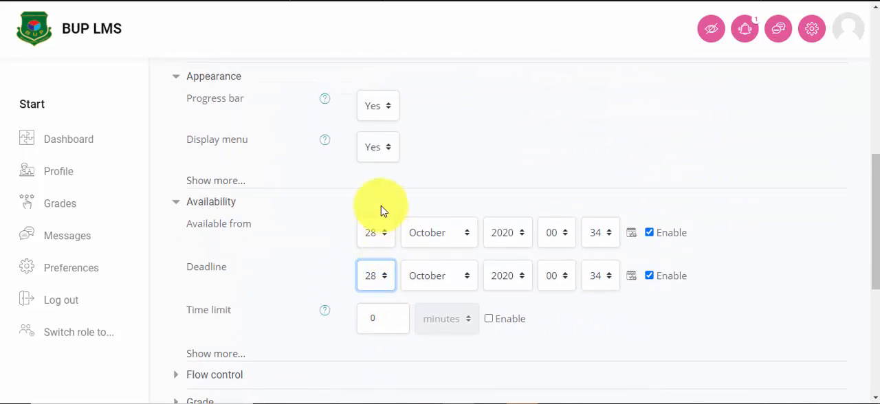
{"action": "left_click", "coordinate": [386, 276]}
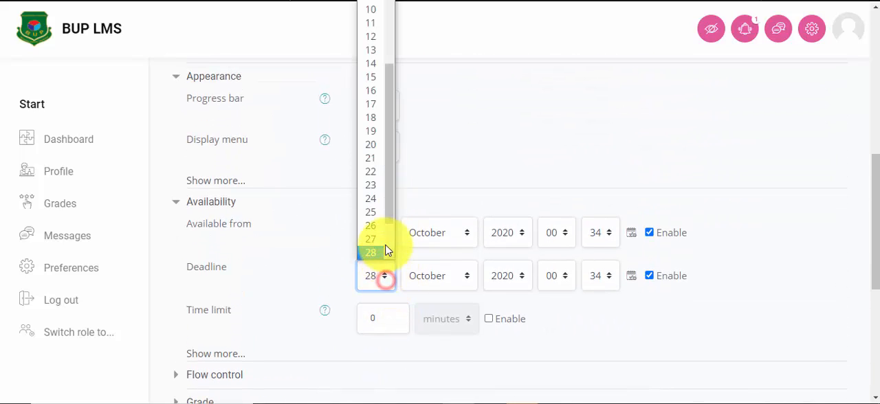
{"action": "left_click_drag", "start_coordinate": [387, 153], "coordinate": [383, 220]}
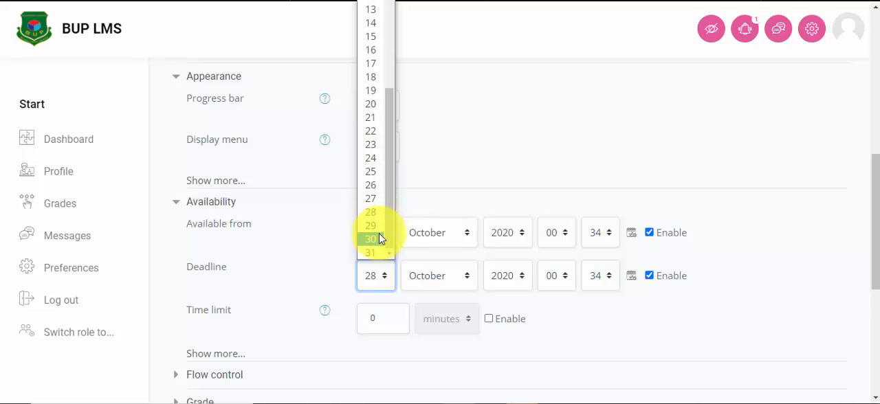
{"action": "left_click", "coordinate": [372, 239]}
{"action": "scroll", "coordinate": [202, 263], "scroll_direction": "down", "scroll_amount": 1}
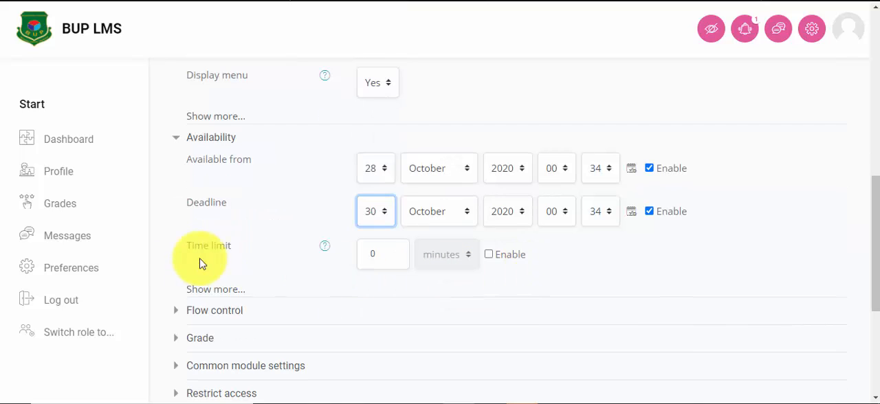
{"action": "left_click", "coordinate": [488, 255]}
{"action": "left_click", "coordinate": [489, 255]}
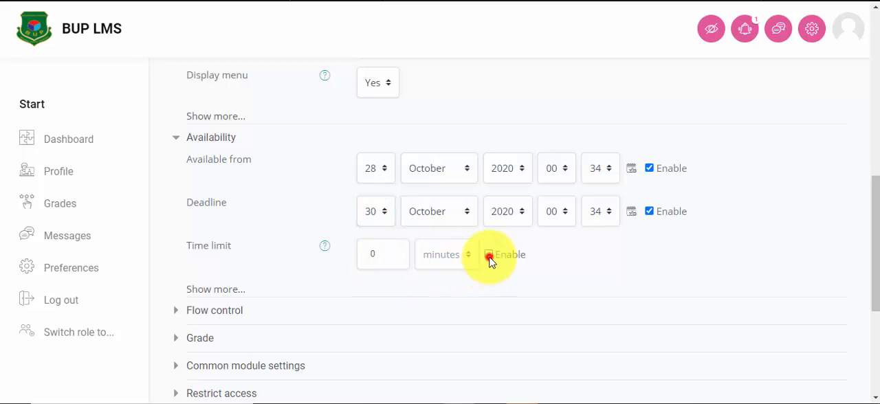
Step: Set Allow student review to Yes and the maximum number of attempts to 5 in the lesson's flow control settings
{"action": "scroll", "coordinate": [575, 248], "scroll_direction": "down", "scroll_amount": 1}
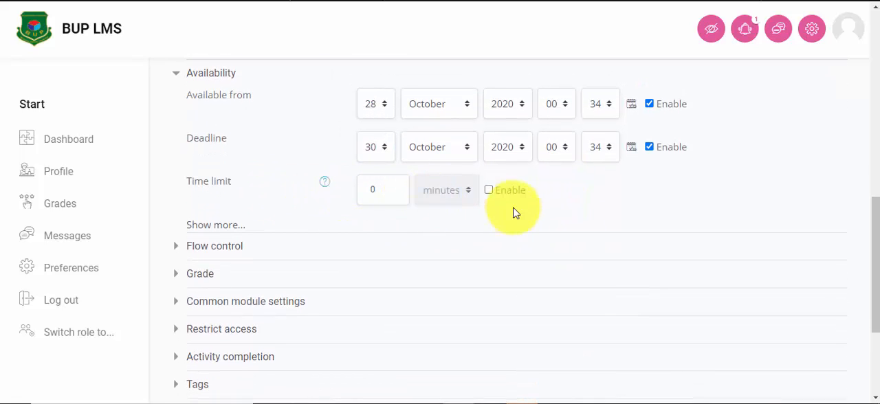
{"action": "scroll", "coordinate": [513, 211], "scroll_direction": "down", "scroll_amount": 1}
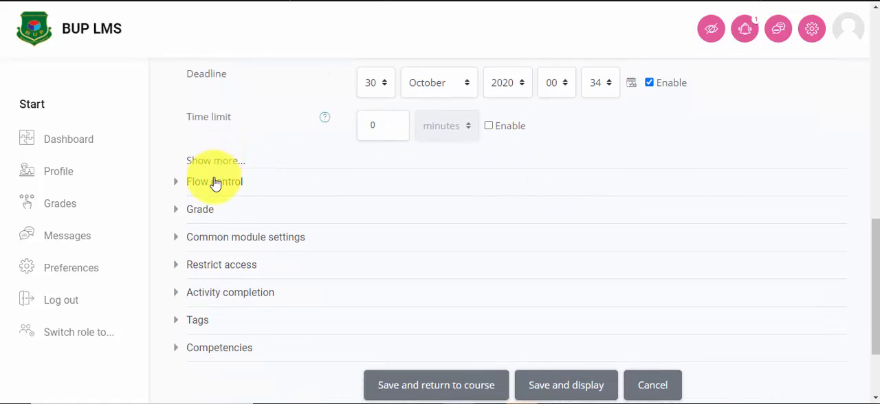
{"action": "left_click", "coordinate": [214, 178]}
{"action": "scroll", "coordinate": [337, 189], "scroll_direction": "down", "scroll_amount": 1}
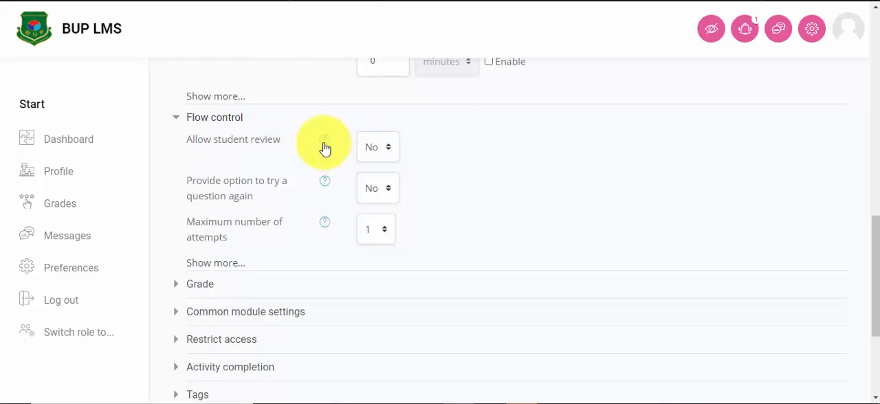
{"action": "left_click", "coordinate": [390, 151]}
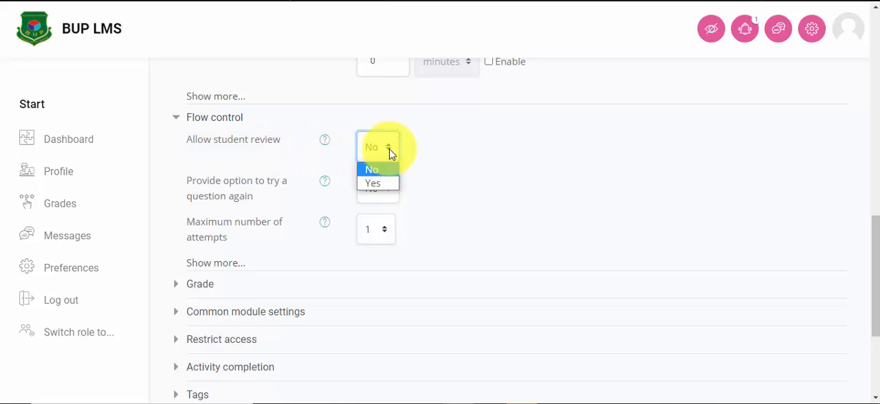
{"action": "left_click", "coordinate": [379, 182]}
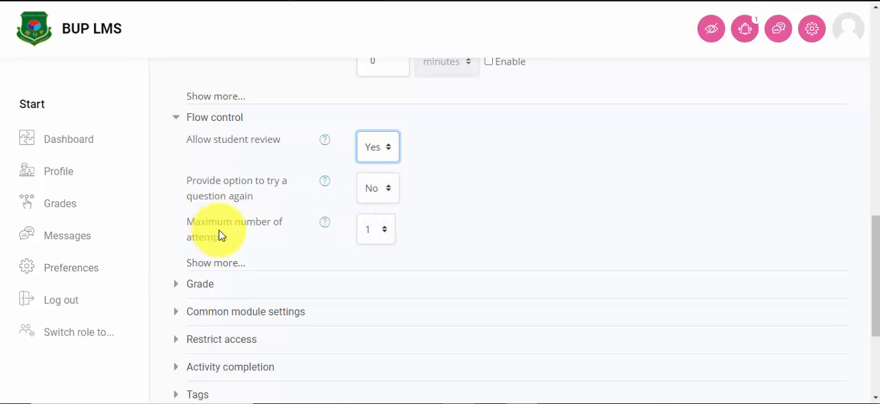
{"action": "left_click", "coordinate": [385, 234]}
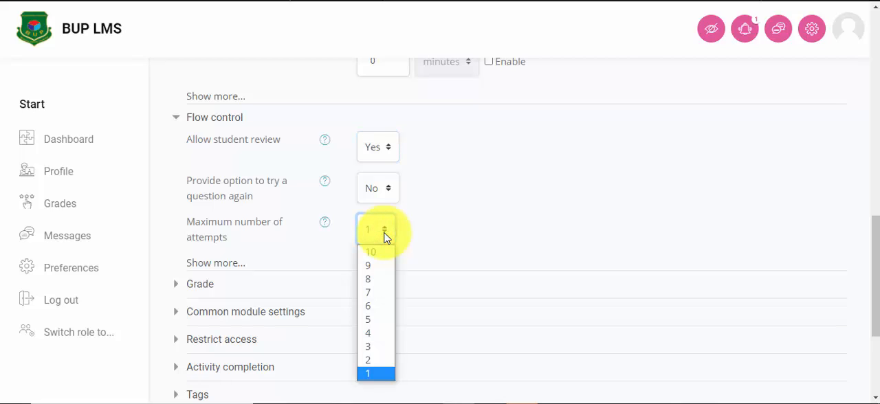
{"action": "left_click", "coordinate": [368, 319]}
Step: Set Practice lesson to Yes in the lesson's grade settings and view the Re-takes allowed options
{"action": "scroll", "coordinate": [358, 237], "scroll_direction": "down", "scroll_amount": 2}
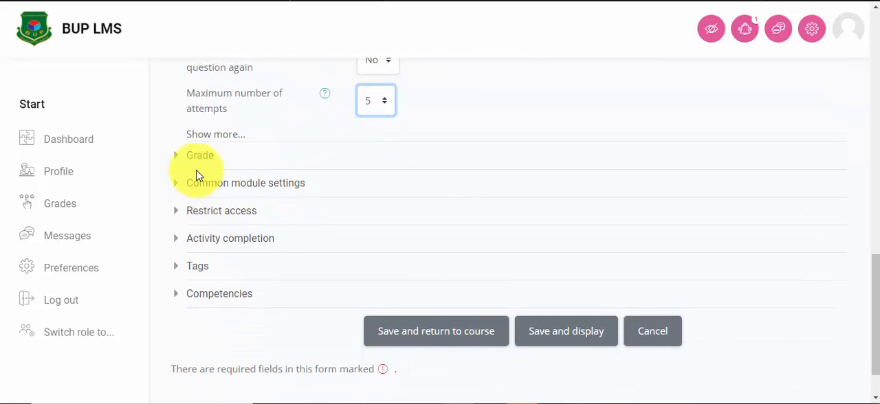
{"action": "left_click", "coordinate": [200, 158]}
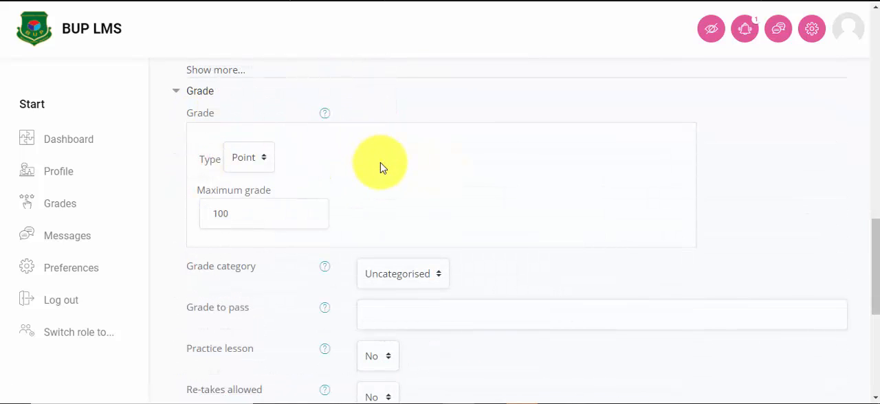
{"action": "scroll", "coordinate": [425, 152], "scroll_direction": "down", "scroll_amount": 2}
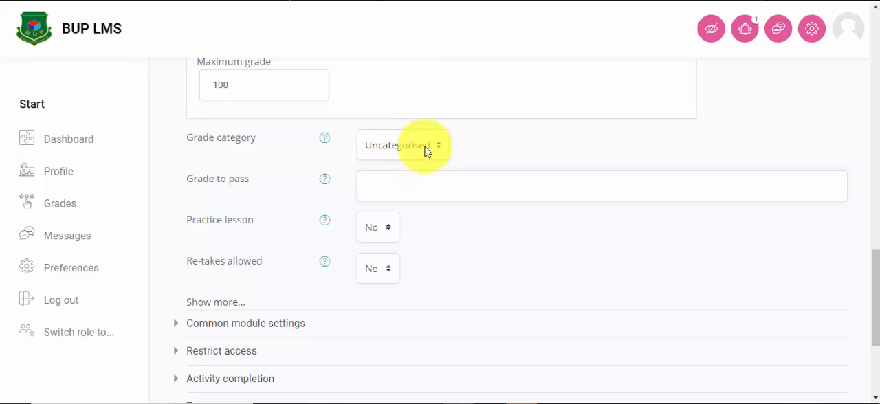
{"action": "scroll", "coordinate": [422, 153], "scroll_direction": "up", "scroll_amount": 1}
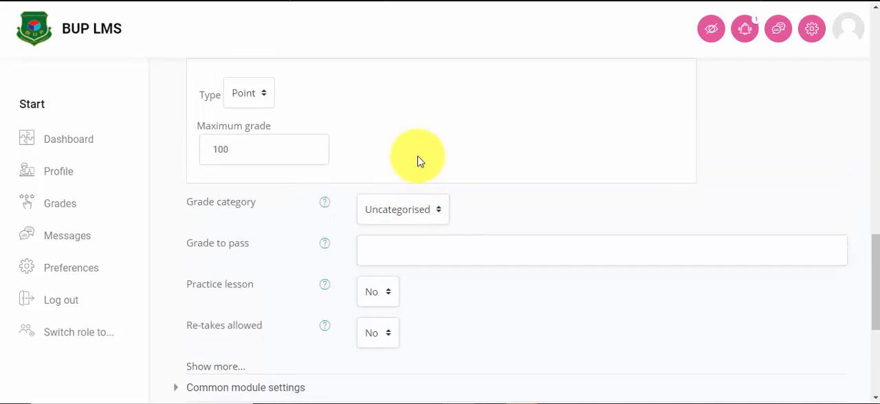
{"action": "scroll", "coordinate": [261, 148], "scroll_direction": "down", "scroll_amount": 1}
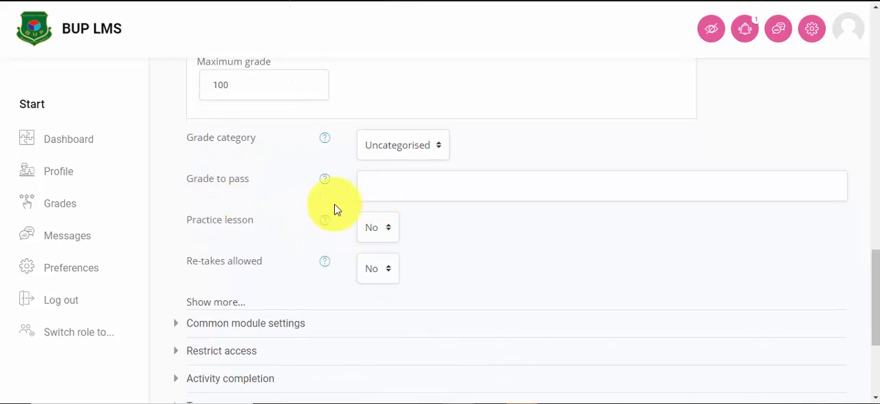
{"action": "scroll", "coordinate": [262, 200], "scroll_direction": "down", "scroll_amount": 1}
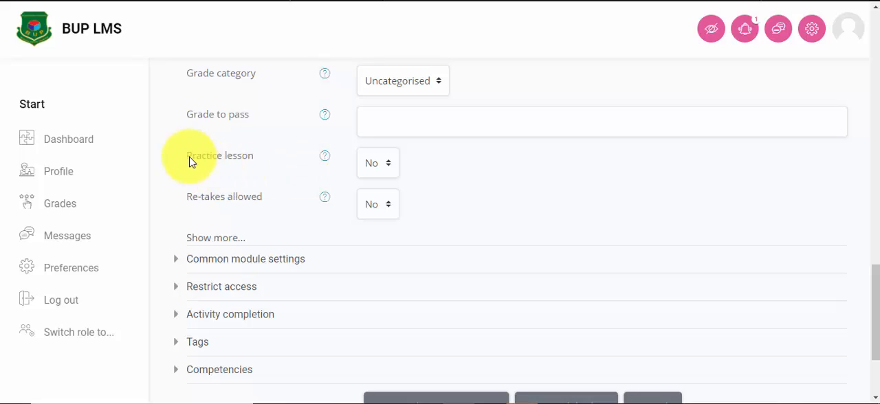
{"action": "left_click", "coordinate": [387, 169]}
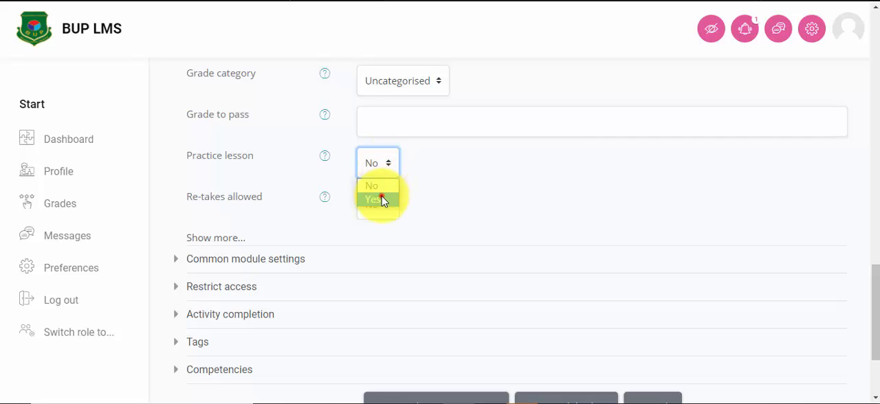
{"action": "left_click", "coordinate": [383, 199]}
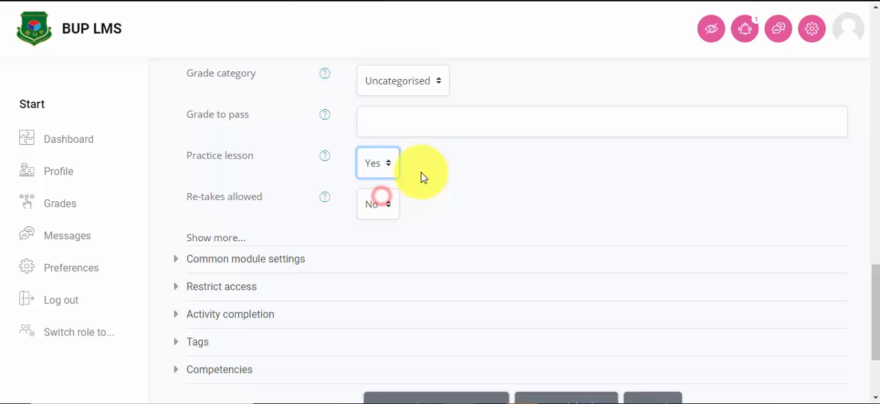
{"action": "left_click", "coordinate": [386, 168]}
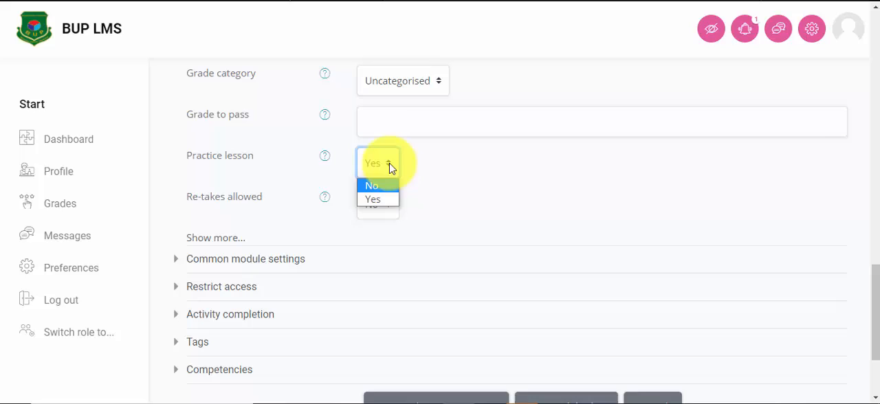
{"action": "left_click", "coordinate": [377, 198]}
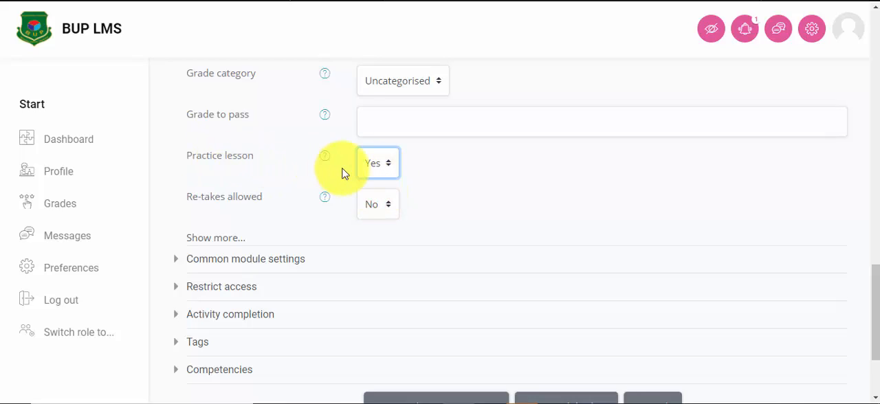
{"action": "left_click", "coordinate": [382, 165]}
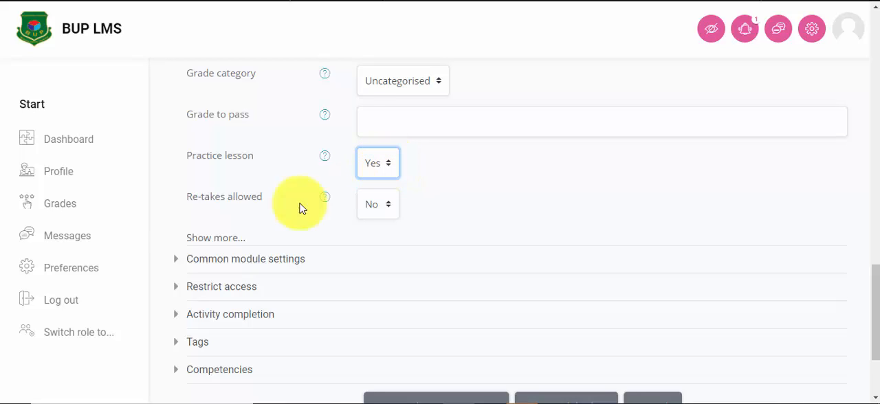
{"action": "left_click", "coordinate": [386, 206]}
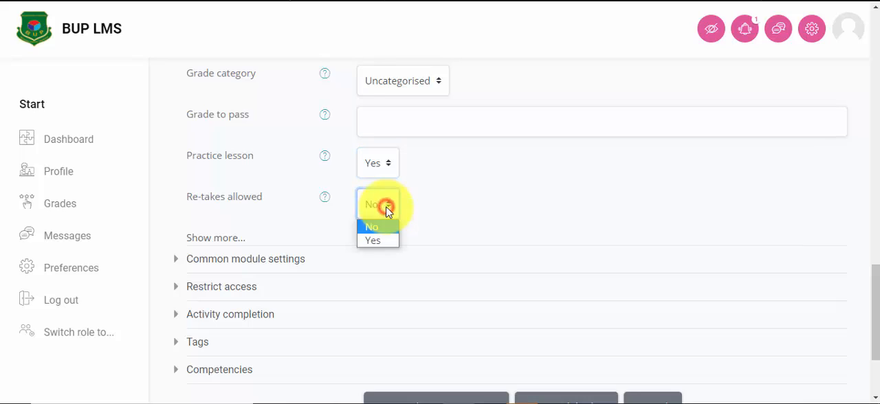
Step: Review the Availability and Group mode options in the lesson's common module settings
{"action": "scroll", "coordinate": [447, 227], "scroll_direction": "down", "scroll_amount": 2}
{"action": "left_click", "coordinate": [233, 141]}
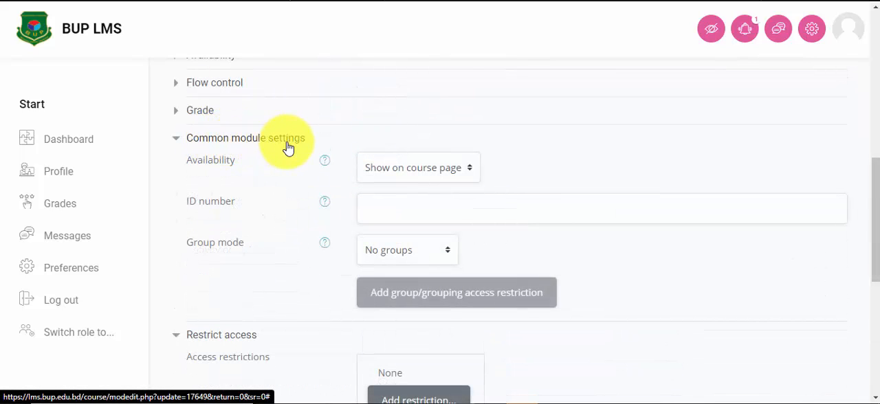
{"action": "left_click", "coordinate": [452, 171]}
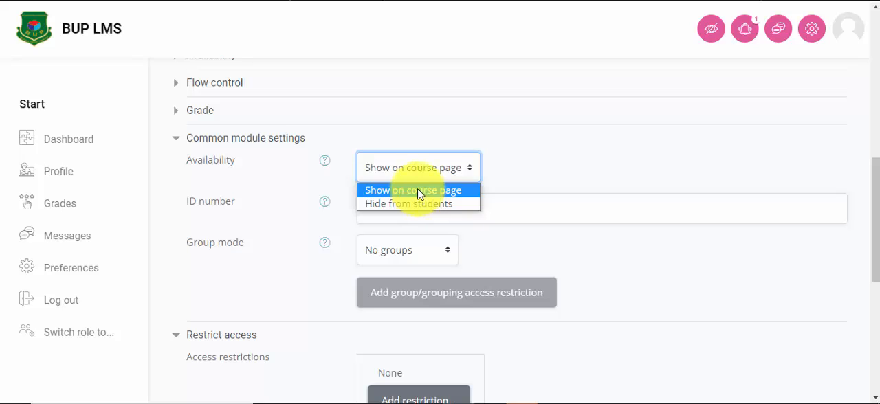
{"action": "left_click", "coordinate": [548, 171]}
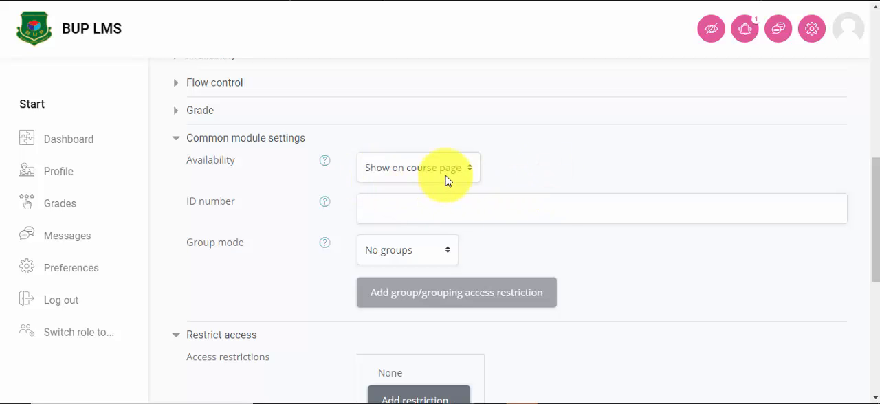
{"action": "scroll", "coordinate": [446, 180], "scroll_direction": "down", "scroll_amount": 1}
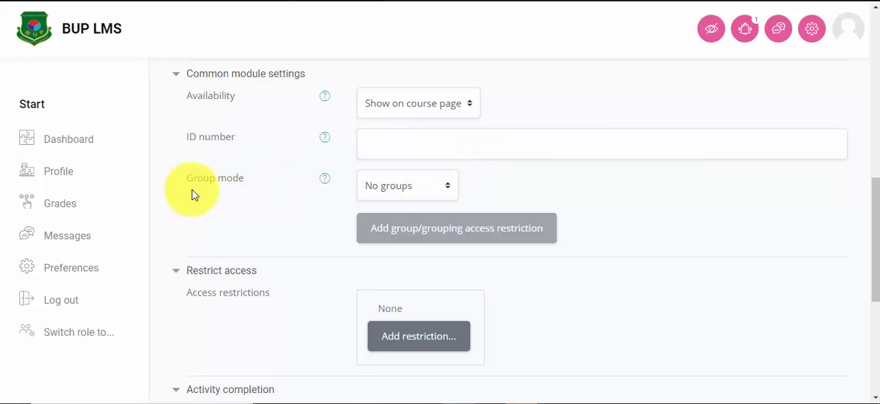
{"action": "left_click", "coordinate": [420, 188]}
{"action": "left_click", "coordinate": [422, 188]}
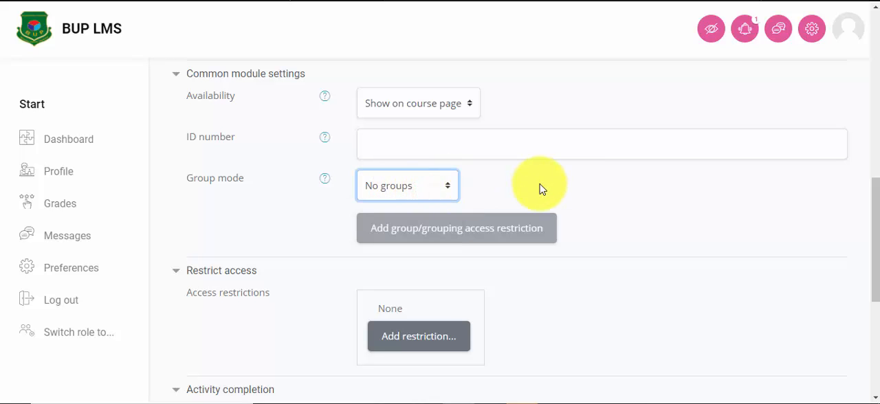
Step: Add an activity completion access restriction requiring Assignment- 1 to be marked complete
{"action": "scroll", "coordinate": [537, 190], "scroll_direction": "down", "scroll_amount": 2}
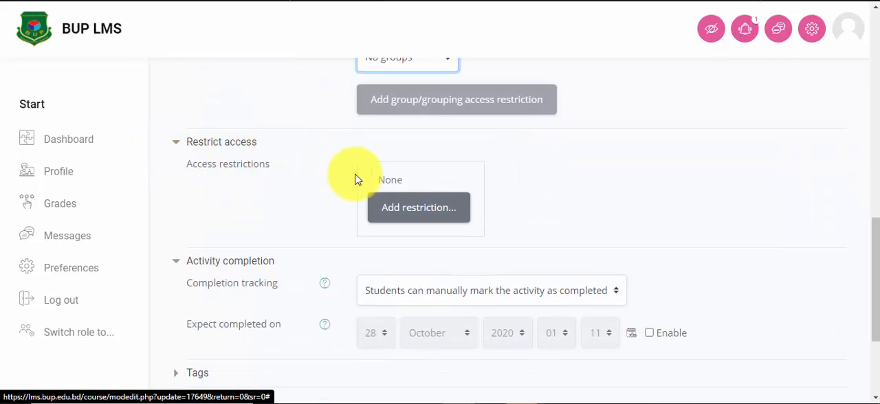
{"action": "left_click", "coordinate": [402, 212]}
{"action": "left_click", "coordinate": [374, 104]}
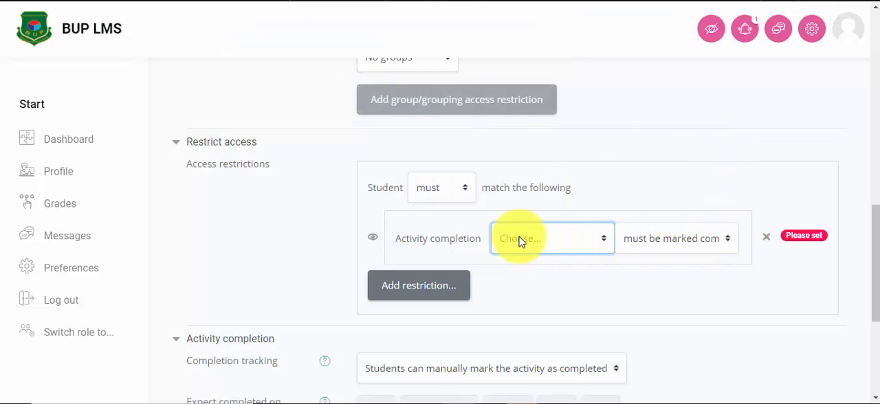
{"action": "left_click", "coordinate": [585, 239]}
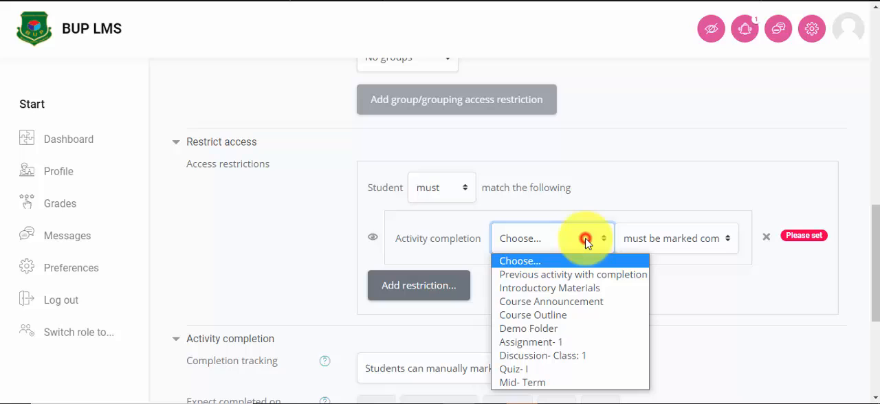
{"action": "left_click", "coordinate": [558, 347]}
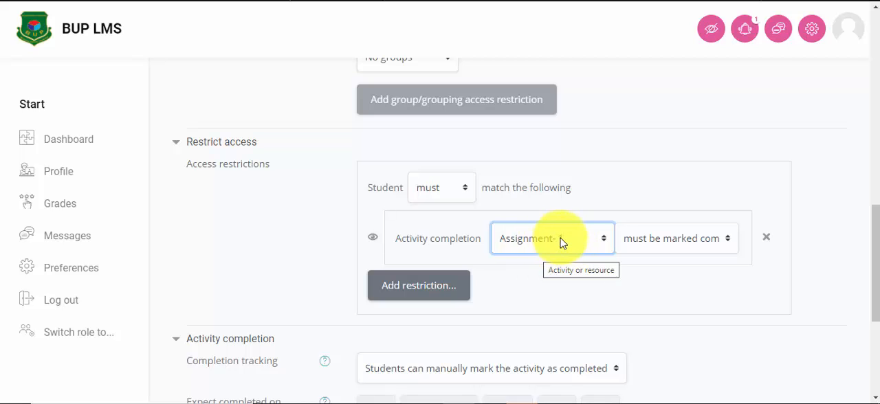
Step: Set completion tracking to "Show activity as complete when conditions are met" and require students to view the activity
{"action": "scroll", "coordinate": [220, 216], "scroll_direction": "down", "scroll_amount": 2}
{"action": "scroll", "coordinate": [378, 206], "scroll_direction": "down", "scroll_amount": 1}
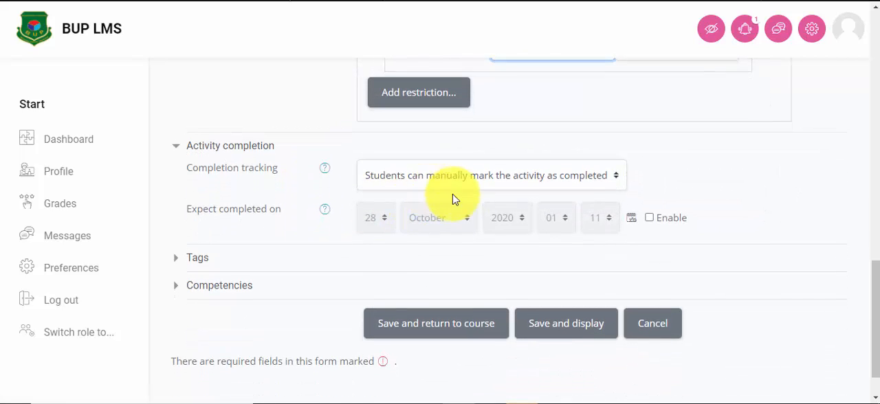
{"action": "left_click", "coordinate": [558, 178]}
{"action": "left_click", "coordinate": [558, 178]}
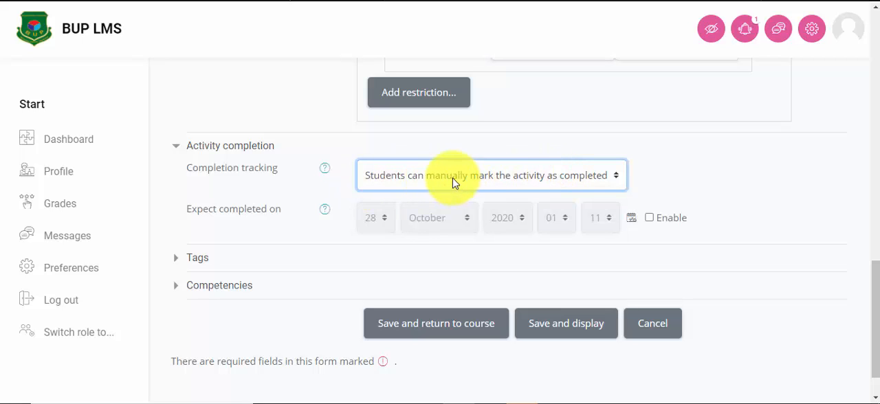
{"action": "left_click", "coordinate": [600, 181]}
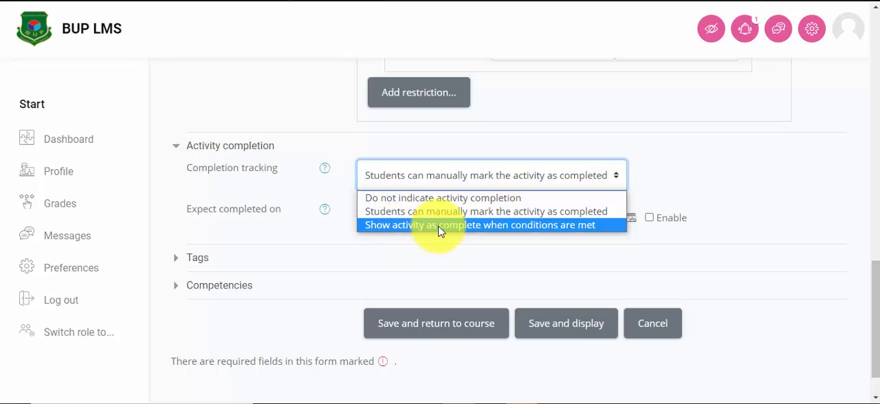
{"action": "left_click", "coordinate": [543, 232]}
{"action": "scroll", "coordinate": [626, 241], "scroll_direction": "down", "scroll_amount": 1}
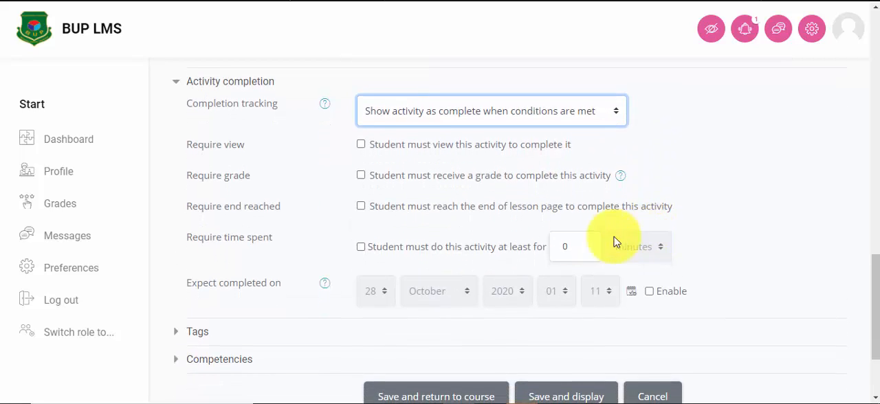
{"action": "left_click", "coordinate": [361, 146]}
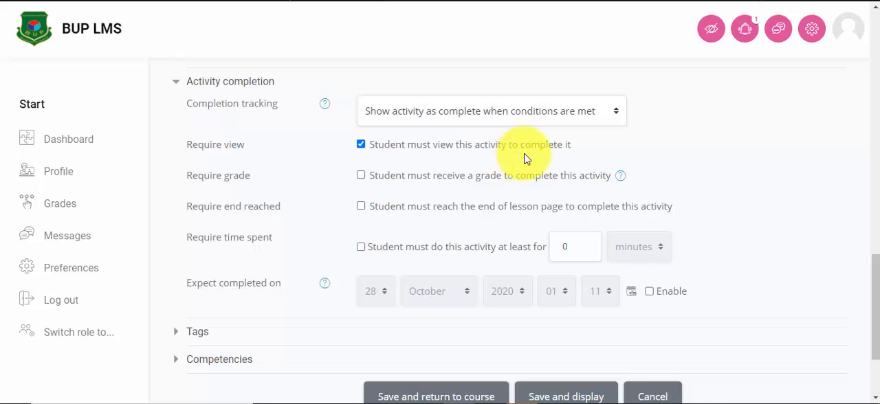
Step: Save the lesson settings and display the lesson
{"action": "scroll", "coordinate": [482, 161], "scroll_direction": "down", "scroll_amount": 1}
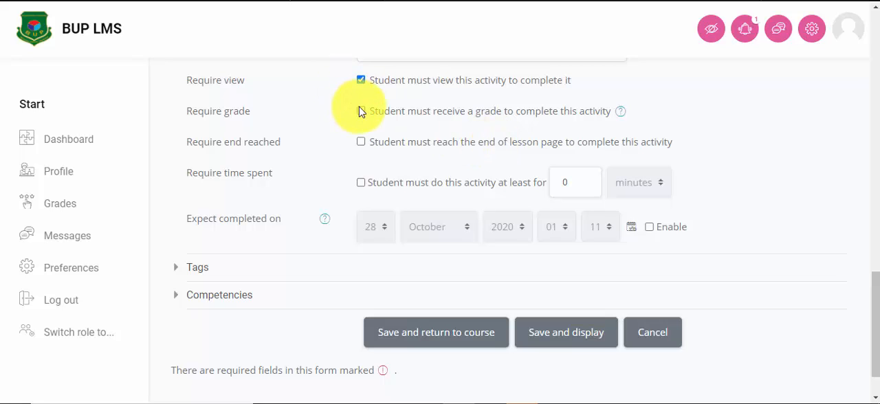
{"action": "scroll", "coordinate": [370, 177], "scroll_direction": "down", "scroll_amount": 1}
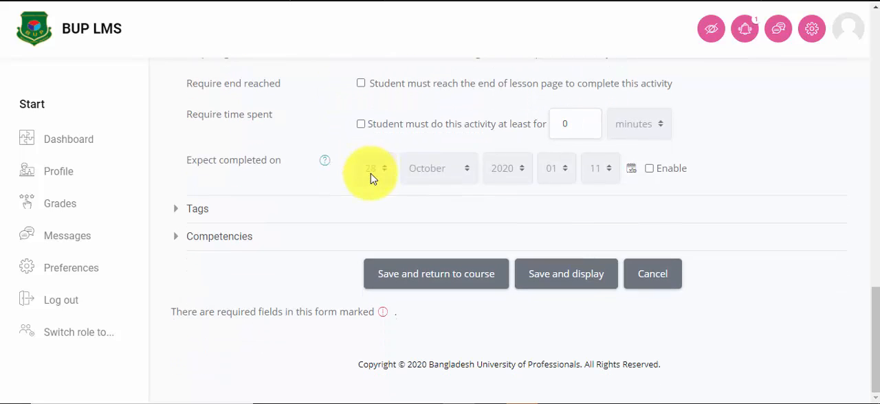
{"action": "left_click", "coordinate": [560, 278]}
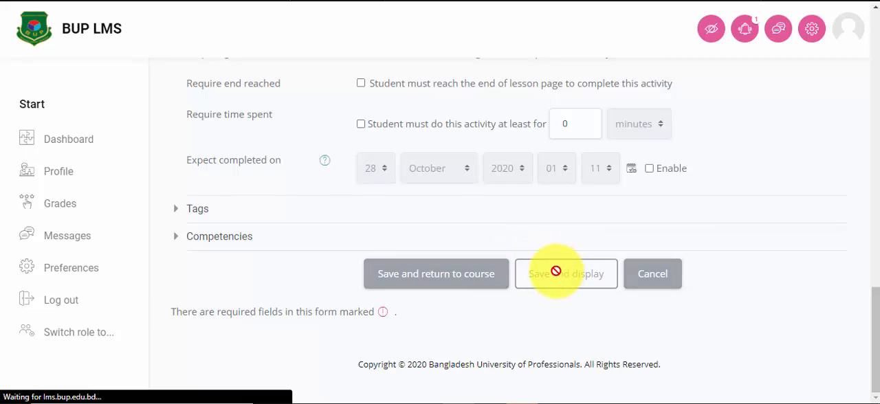
Step: Start a new content page in the lesson and title it "Page 1:Pre-historic Bengal"
{"action": "scroll", "coordinate": [526, 175], "scroll_direction": "down", "scroll_amount": 3}
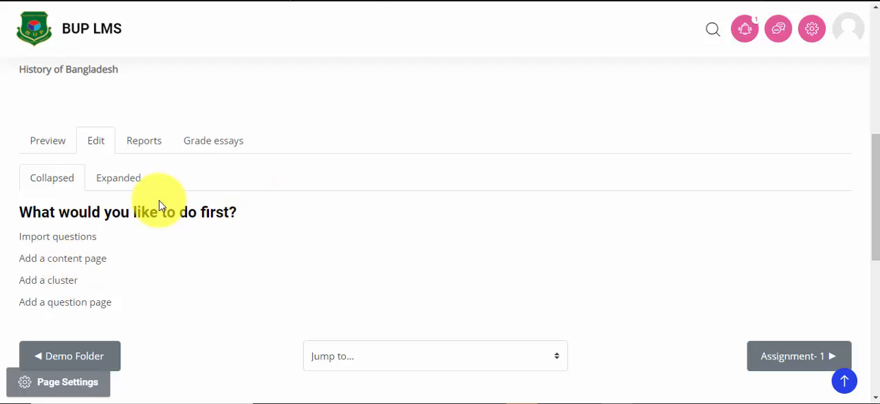
{"action": "scroll", "coordinate": [168, 213], "scroll_direction": "down", "scroll_amount": 2}
{"action": "scroll", "coordinate": [196, 215], "scroll_direction": "up", "scroll_amount": 2}
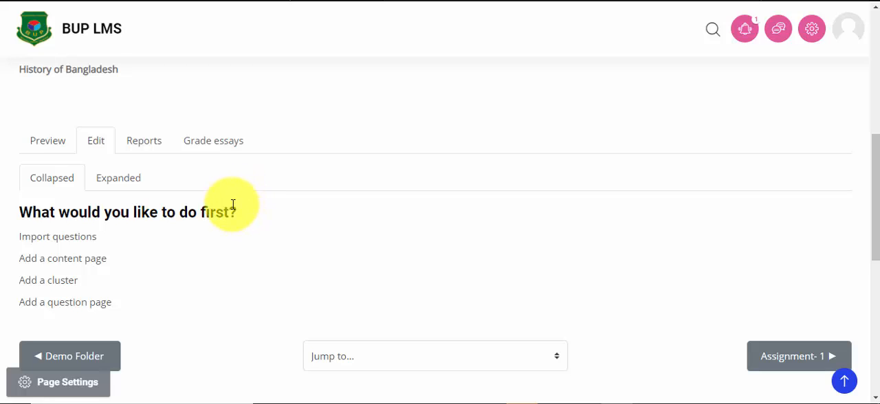
{"action": "left_click", "coordinate": [72, 266]}
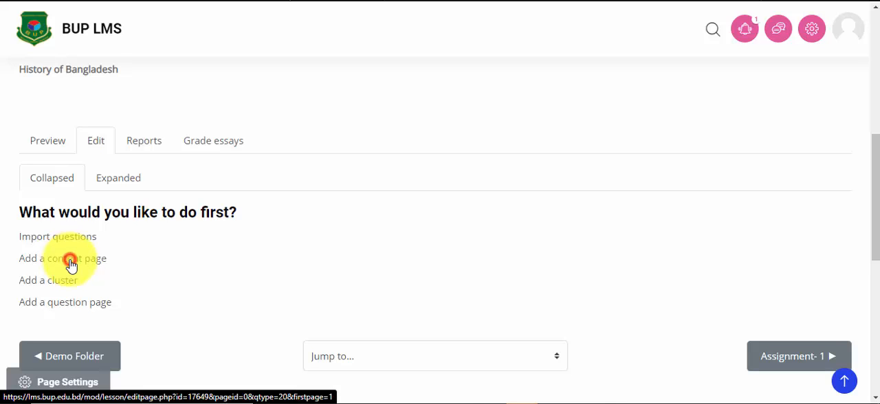
{"action": "scroll", "coordinate": [504, 177], "scroll_direction": "down", "scroll_amount": 3}
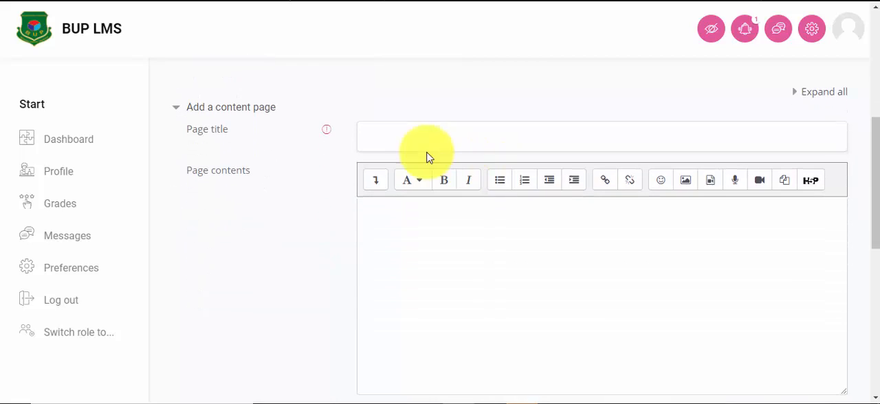
{"action": "left_click", "coordinate": [379, 135]}
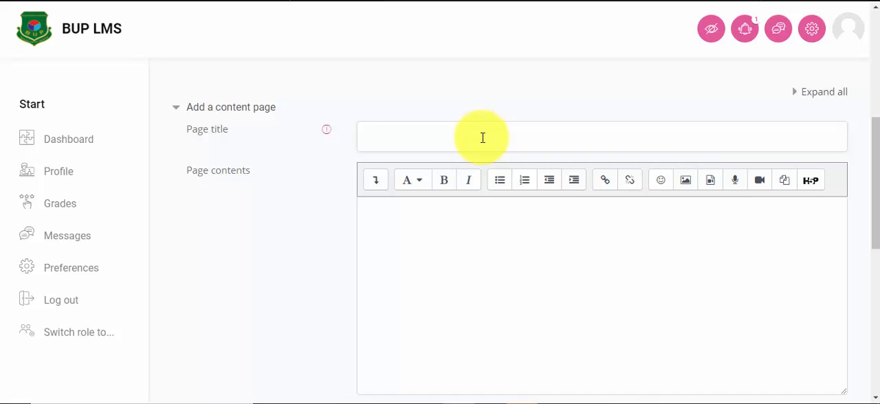
{"action": "type", "text": "Page 1"}
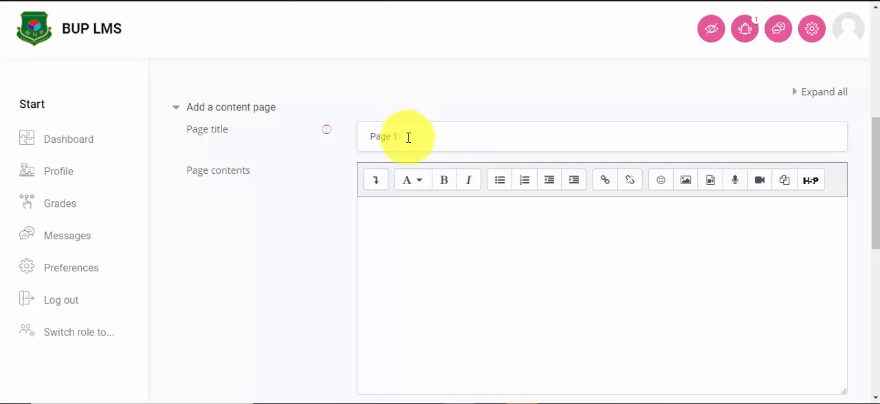
{"action": "type", "text": ":"}
{"action": "right_click", "coordinate": [415, 137]}
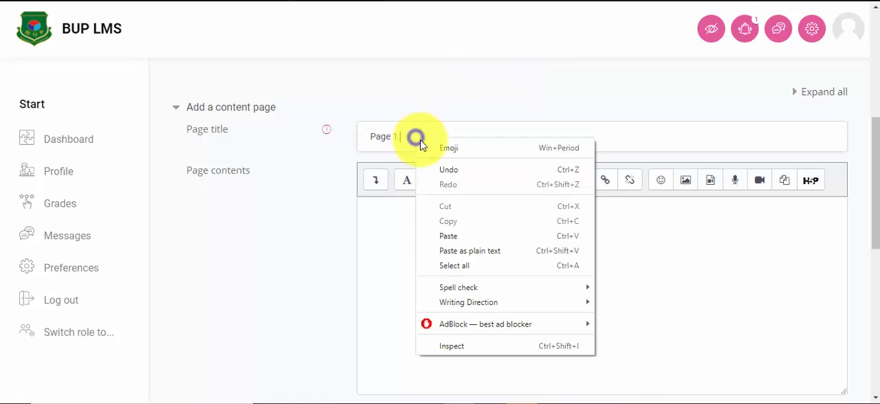
{"action": "left_click", "coordinate": [451, 235]}
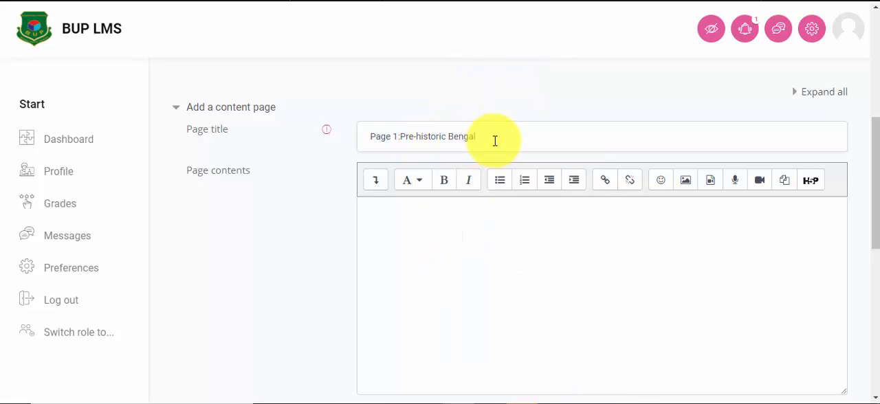
Step: Paste "Pre-historic Bengal" into the page contents as the opening line and start a new line below it
{"action": "left_click", "coordinate": [377, 218]}
{"action": "right_click", "coordinate": [407, 211]}
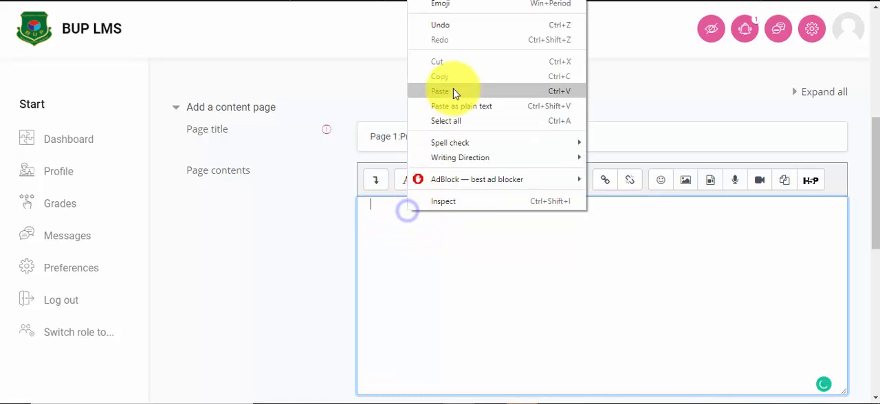
{"action": "left_click", "coordinate": [453, 88]}
{"action": "scroll", "coordinate": [444, 236], "scroll_direction": "down", "scroll_amount": 1}
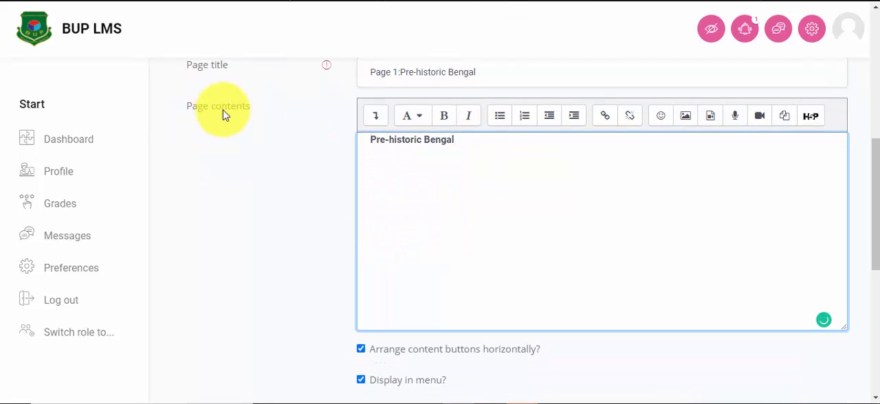
{"action": "left_click", "coordinate": [465, 141]}
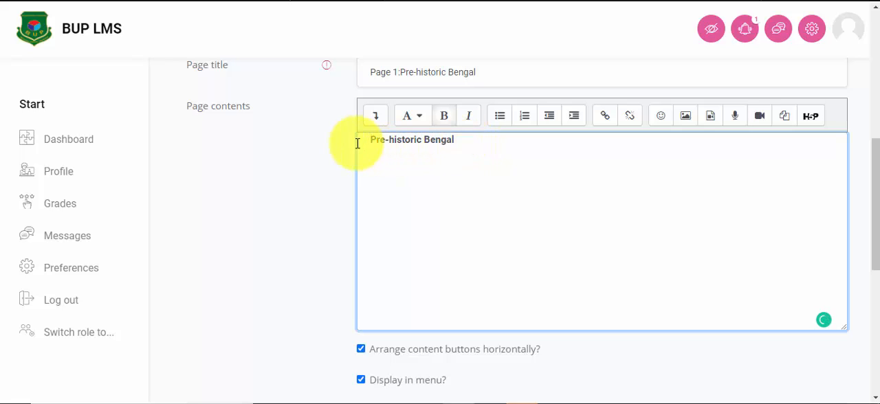
{"action": "left_click", "coordinate": [370, 141]}
{"action": "left_click", "coordinate": [465, 141]}
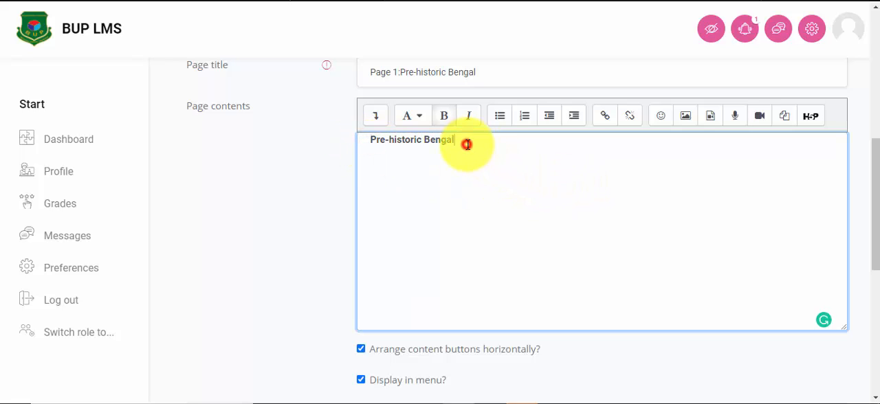
{"action": "key", "text": "Return"}
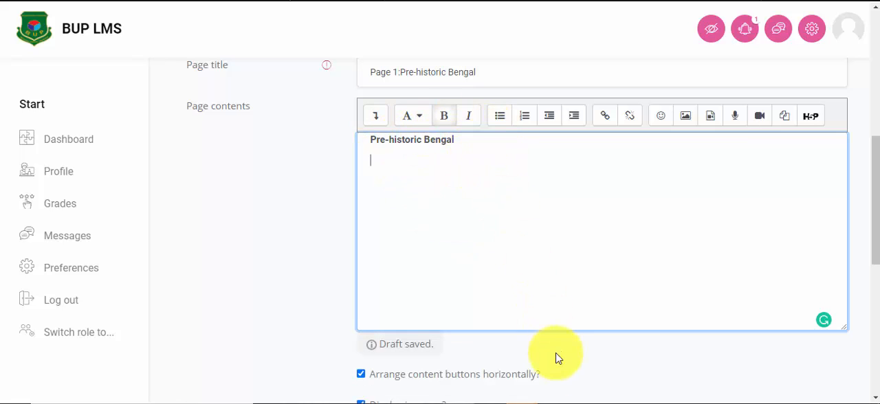
Step: Copy the two paragraphs under Pre-historic Bengal from the "history of bangladesh" Word document and paste them below the heading in the page contents
{"action": "mouse_move", "coordinate": [559, 402]}
{"action": "left_click", "coordinate": [619, 337]}
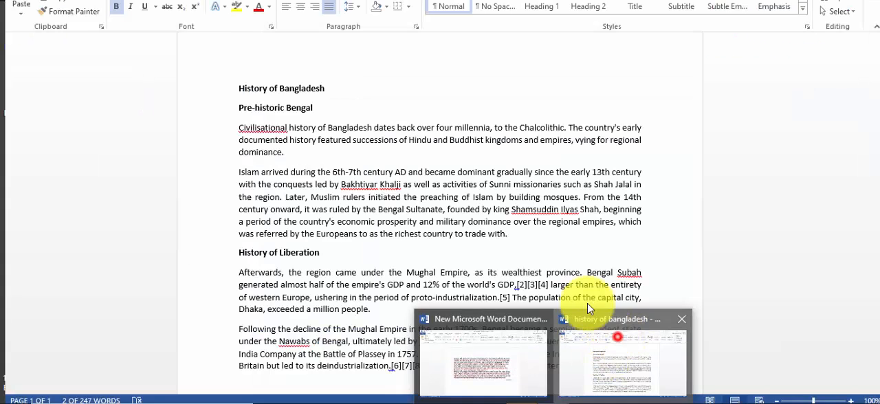
{"action": "left_click_drag", "start_coordinate": [234, 124], "coordinate": [507, 229]}
{"action": "left_click", "coordinate": [493, 224]}
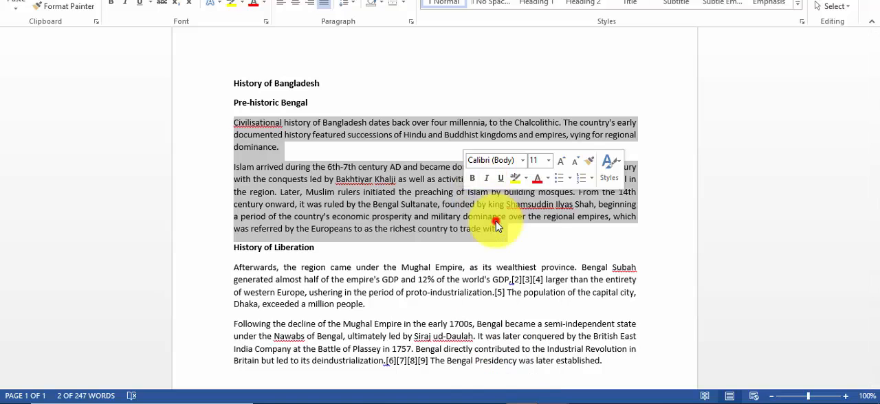
{"action": "key", "text": "alt+Tab"}
{"action": "right_click", "coordinate": [376, 153]}
{"action": "left_click", "coordinate": [417, 251]}
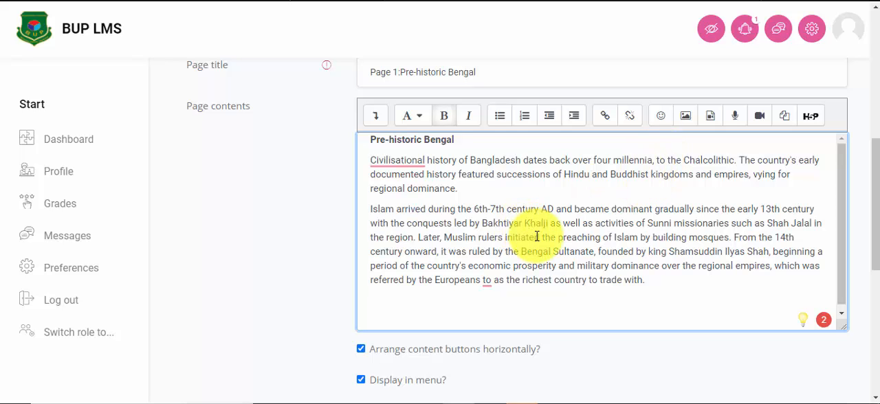
Step: Format the "Pre-historic Bengal" line in the page contents as Heading (medium)
{"action": "scroll", "coordinate": [482, 234], "scroll_direction": "up", "scroll_amount": 2}
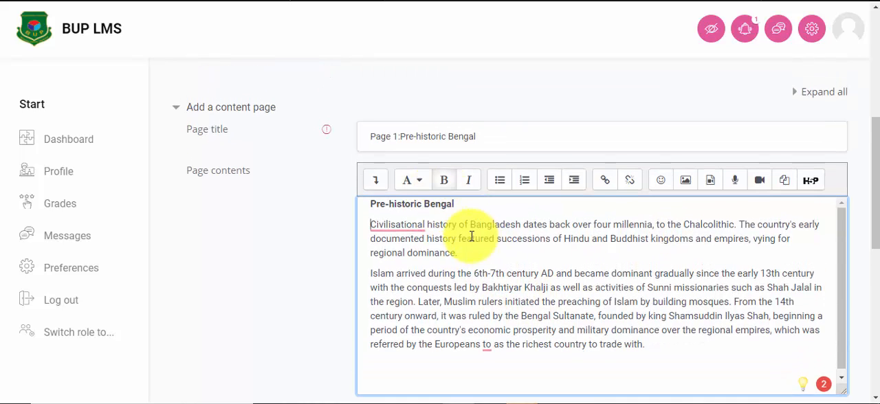
{"action": "scroll", "coordinate": [472, 236], "scroll_direction": "down", "scroll_amount": 2}
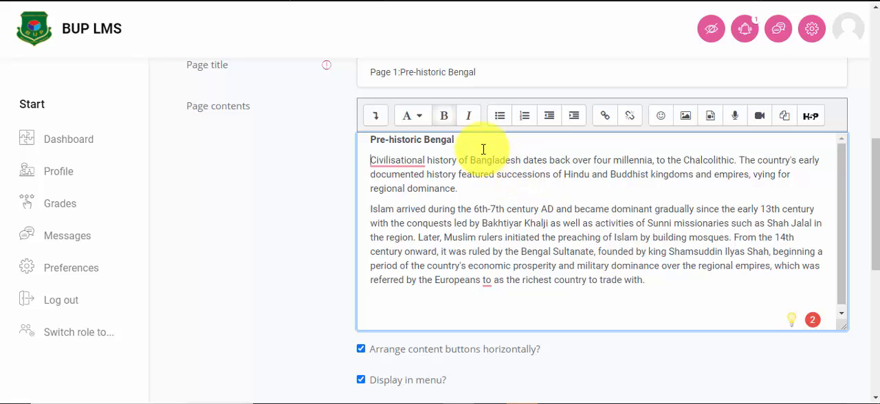
{"action": "left_click_drag", "start_coordinate": [464, 140], "coordinate": [375, 140]}
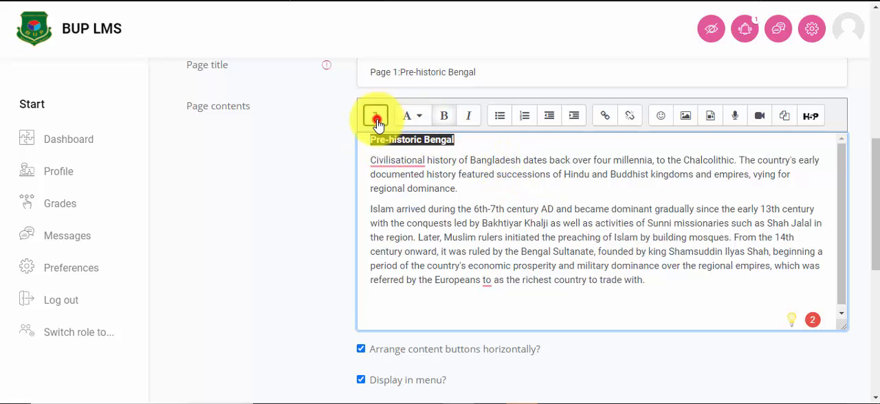
{"action": "left_click", "coordinate": [375, 116]}
{"action": "left_click", "coordinate": [428, 117]}
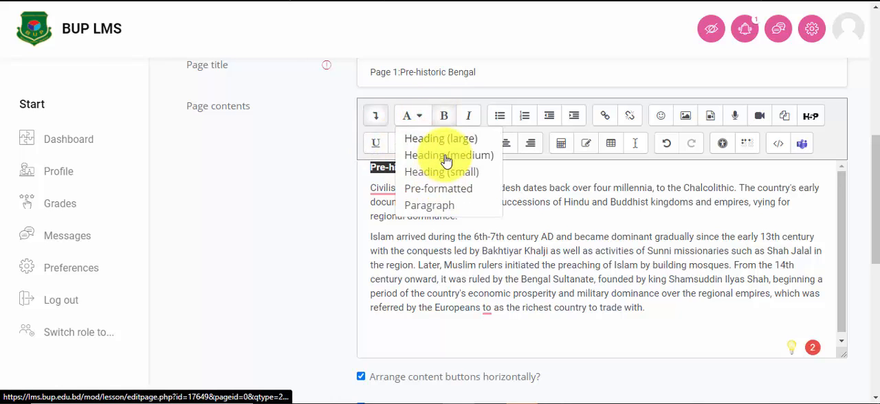
{"action": "left_click", "coordinate": [447, 157]}
{"action": "left_click", "coordinate": [486, 169]}
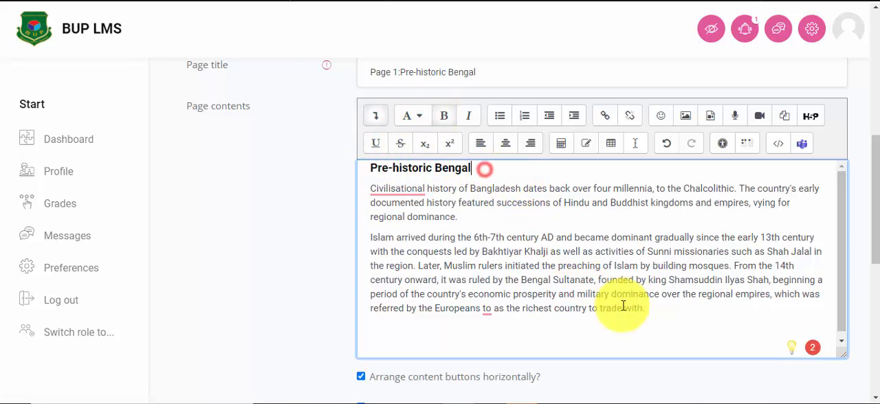
Step: Apply the Paragraph style to the two body paragraphs below the heading
{"action": "left_click", "coordinate": [661, 312]}
{"action": "left_click_drag", "start_coordinate": [643, 310], "coordinate": [379, 190]}
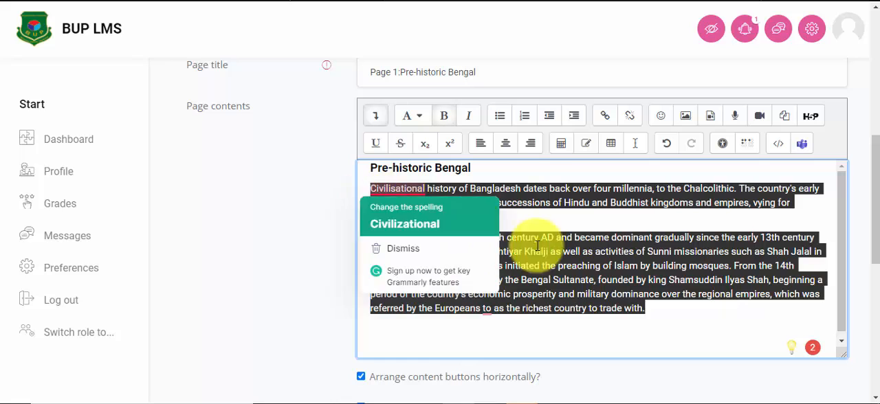
{"action": "left_click", "coordinate": [416, 115]}
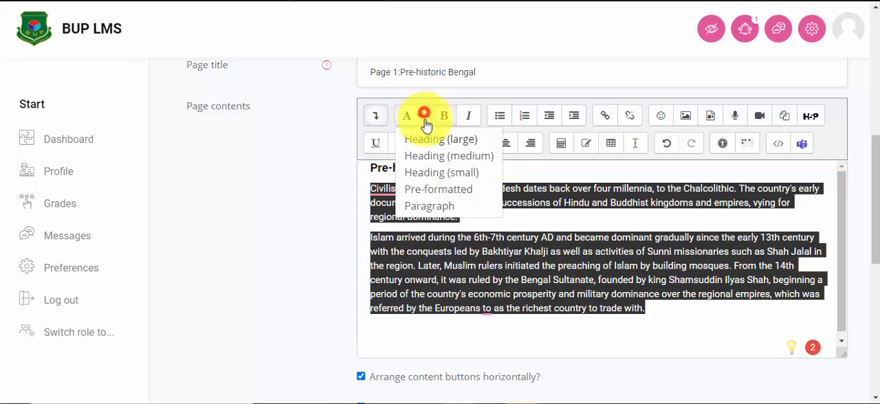
{"action": "left_click", "coordinate": [434, 207]}
{"action": "left_click", "coordinate": [435, 192]}
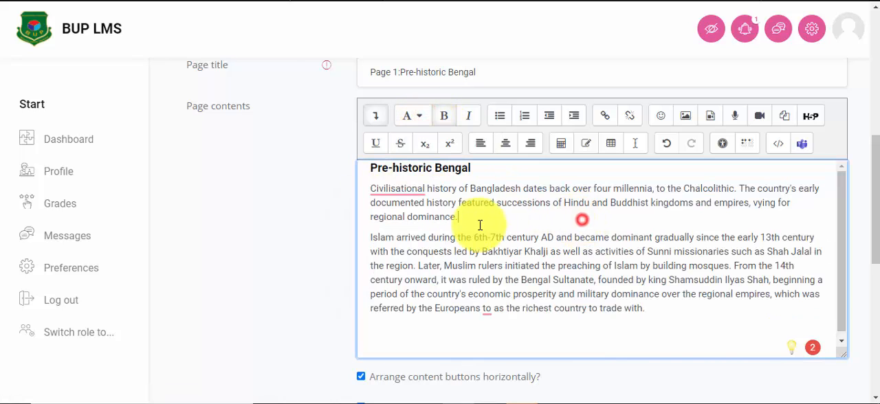
Step: Set the Content 1 description to "Next Page" and its jump to Next page
{"action": "scroll", "coordinate": [676, 317], "scroll_direction": "down", "scroll_amount": 2}
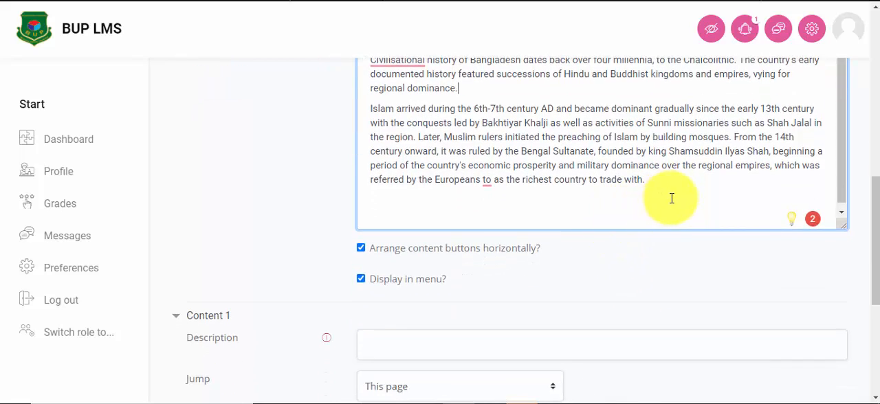
{"action": "scroll", "coordinate": [507, 157], "scroll_direction": "up", "scroll_amount": 1}
{"action": "scroll", "coordinate": [523, 200], "scroll_direction": "down", "scroll_amount": 2}
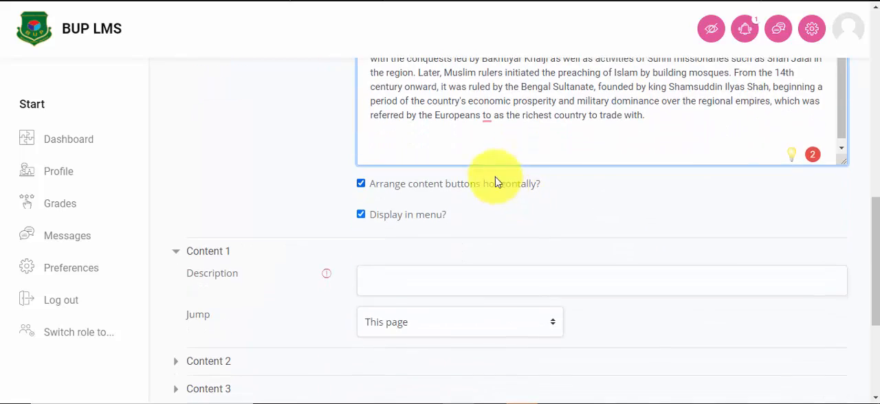
{"action": "scroll", "coordinate": [546, 146], "scroll_direction": "down", "scroll_amount": 1}
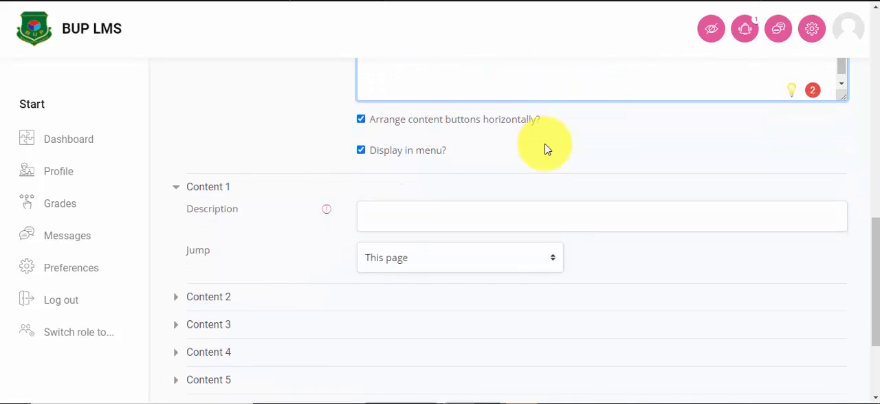
{"action": "scroll", "coordinate": [544, 146], "scroll_direction": "down", "scroll_amount": 1}
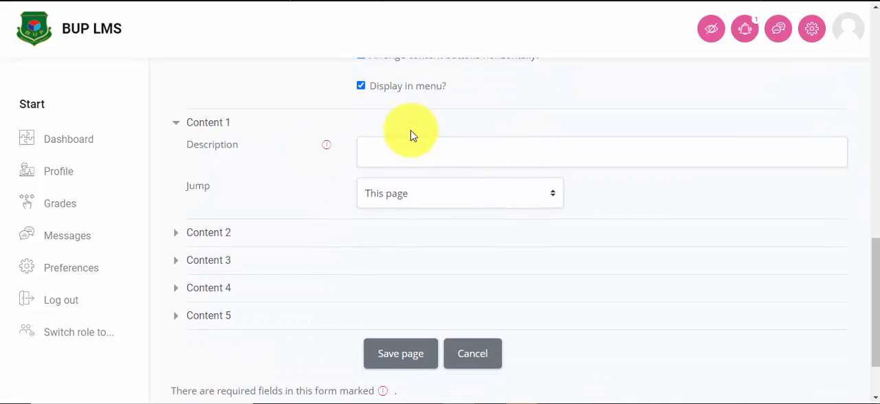
{"action": "scroll", "coordinate": [426, 157], "scroll_direction": "up", "scroll_amount": 1}
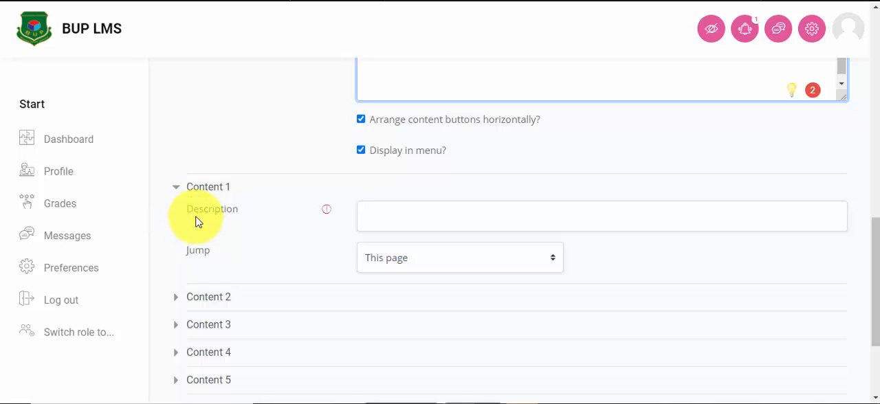
{"action": "left_click", "coordinate": [386, 218]}
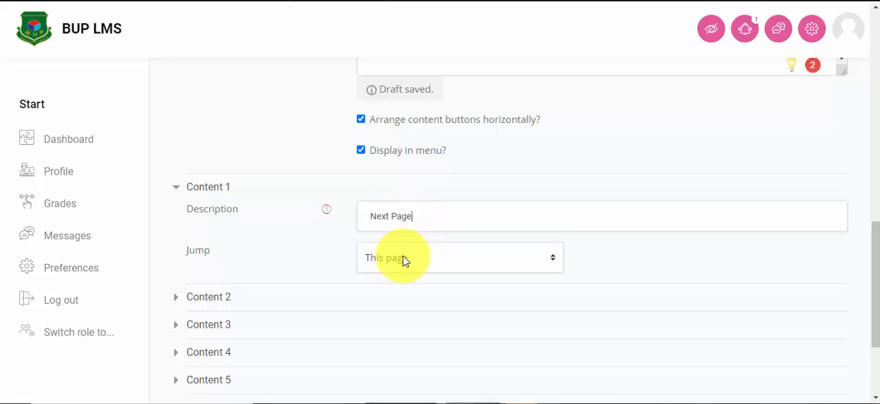
{"action": "left_click", "coordinate": [432, 259]}
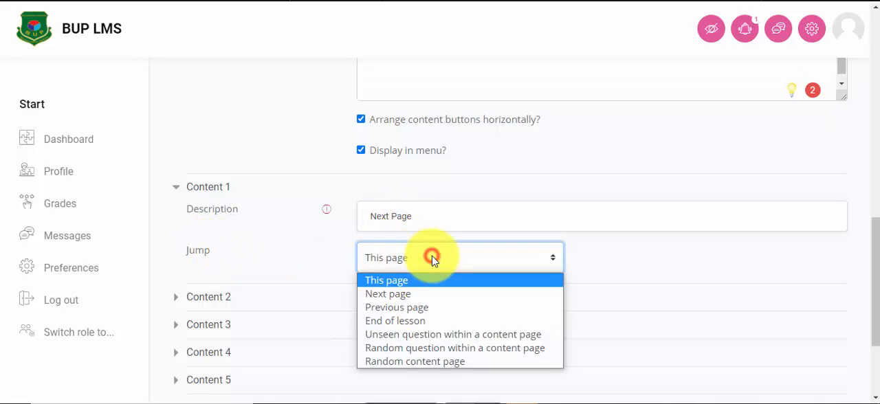
{"action": "left_click", "coordinate": [417, 294]}
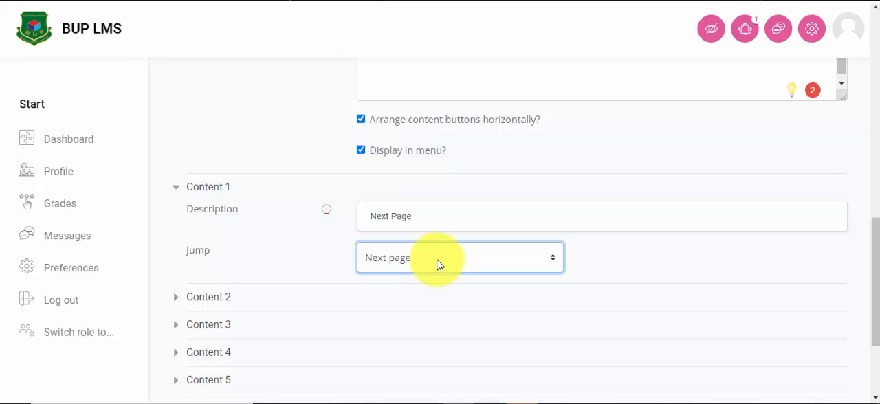
Step: Save the content page and check its entry in the lesson's collapsed page list
{"action": "scroll", "coordinate": [427, 254], "scroll_direction": "down", "scroll_amount": 2}
{"action": "left_click", "coordinate": [395, 292]}
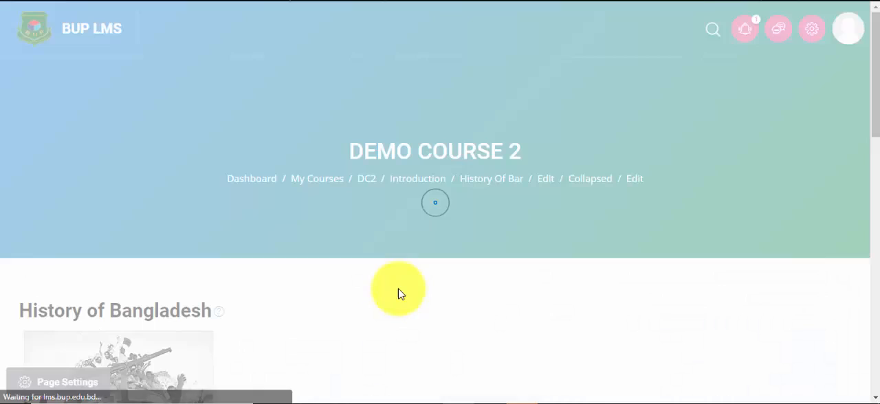
{"action": "scroll", "coordinate": [495, 210], "scroll_direction": "down", "scroll_amount": 3}
{"action": "scroll", "coordinate": [471, 206], "scroll_direction": "down", "scroll_amount": 3}
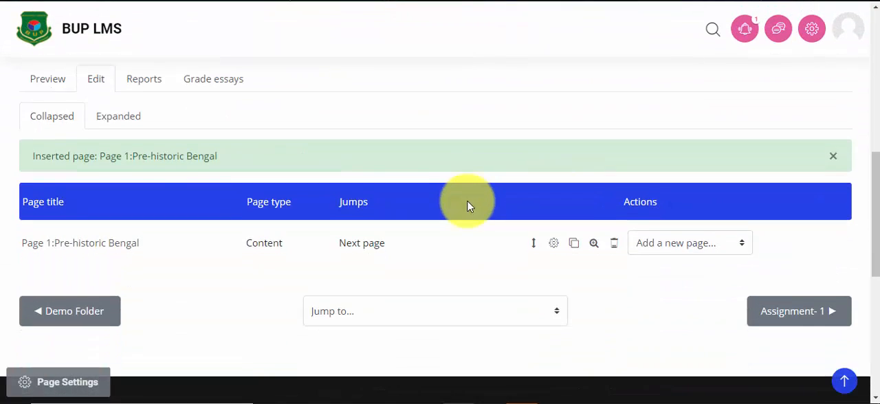
{"action": "scroll", "coordinate": [218, 189], "scroll_direction": "up", "scroll_amount": 2}
{"action": "scroll", "coordinate": [454, 257], "scroll_direction": "down", "scroll_amount": 2}
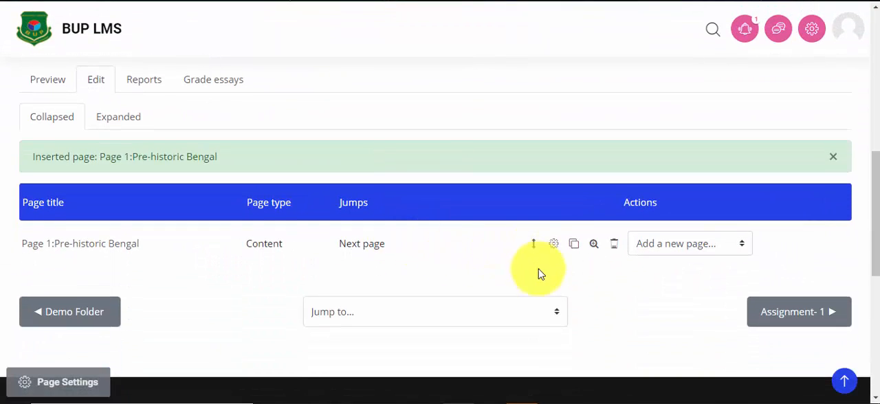
Step: Add a content page after "Page 1:Pre-historic Bengal" and start its page title with "Page 2:"
{"action": "scroll", "coordinate": [536, 276], "scroll_direction": "down", "scroll_amount": 2}
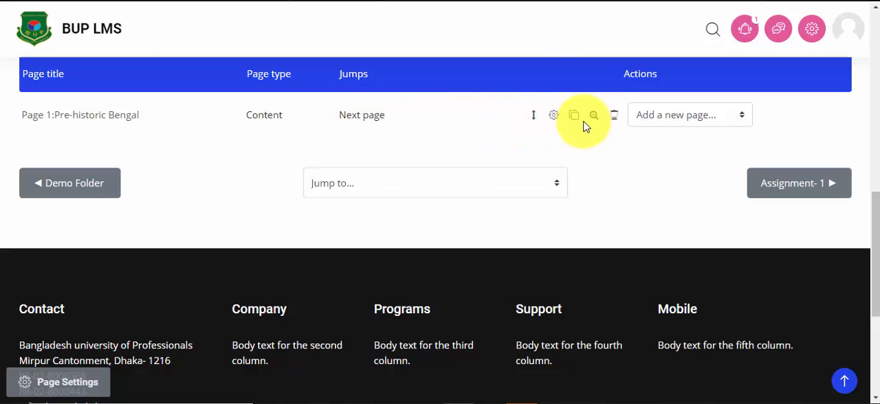
{"action": "left_click", "coordinate": [722, 122]}
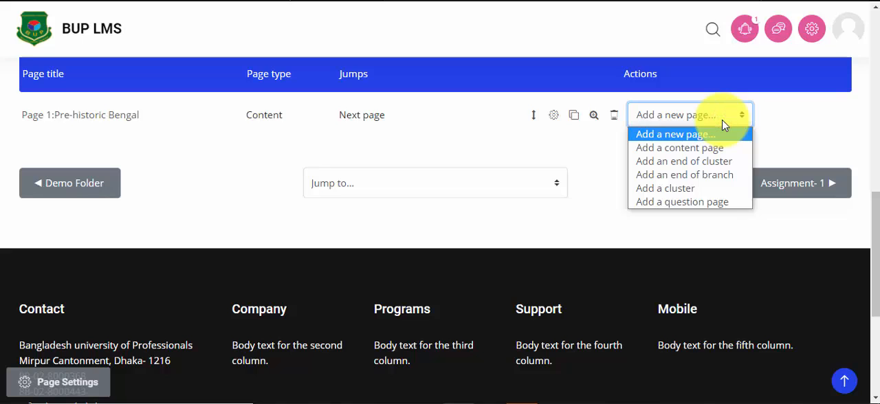
{"action": "left_click", "coordinate": [699, 147]}
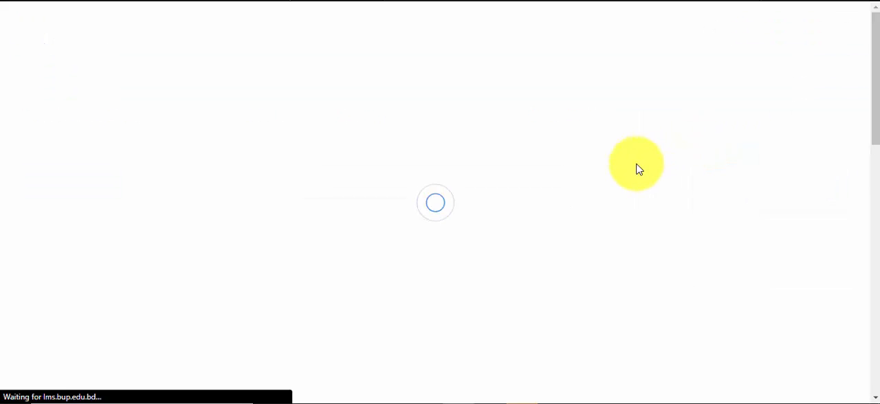
{"action": "scroll", "coordinate": [613, 183], "scroll_direction": "down", "scroll_amount": 5}
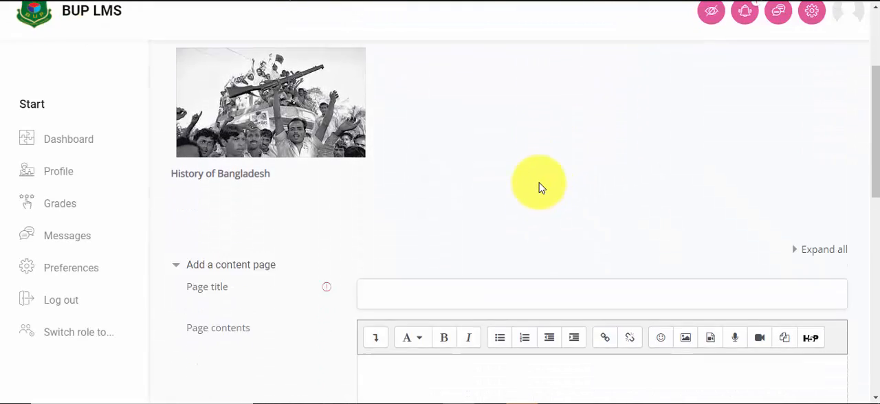
{"action": "left_click", "coordinate": [376, 120]}
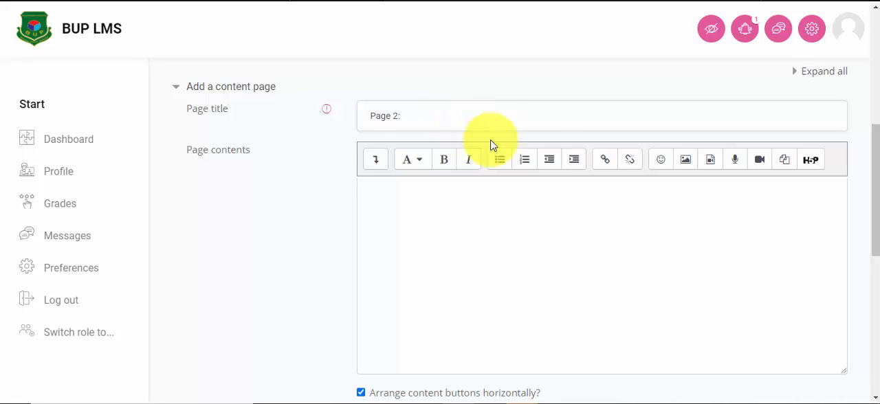
Step: Copy the "History of Liberation" heading from the history of bangladesh Word document and append it to the lesson page's title
{"action": "mouse_move", "coordinate": [560, 402]}
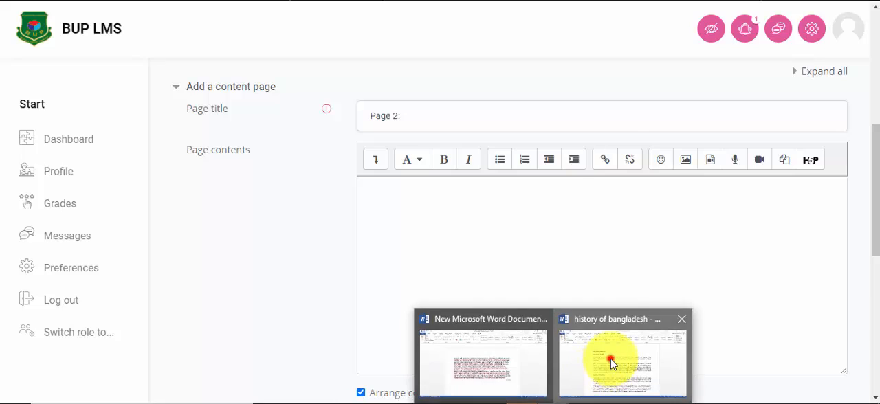
{"action": "left_click", "coordinate": [611, 361]}
{"action": "left_click_drag", "start_coordinate": [236, 251], "coordinate": [317, 249]}
{"action": "key", "text": "ctrl+c"}
{"action": "right_click", "coordinate": [295, 249]}
{"action": "left_click", "coordinate": [340, 83]}
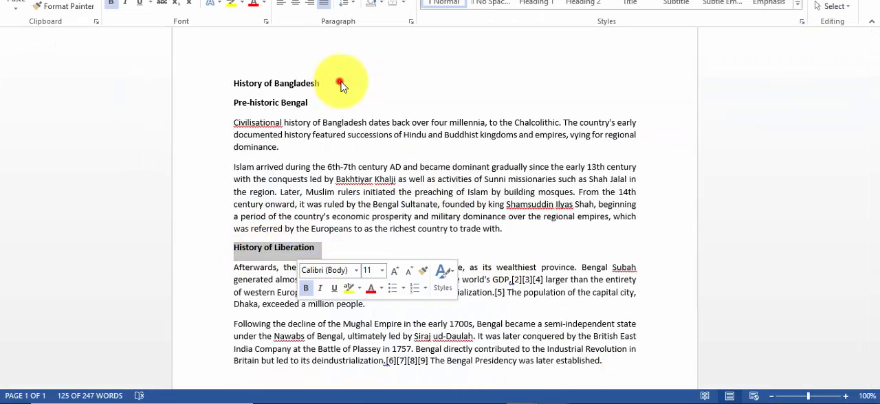
{"action": "key", "text": "alt+Tab"}
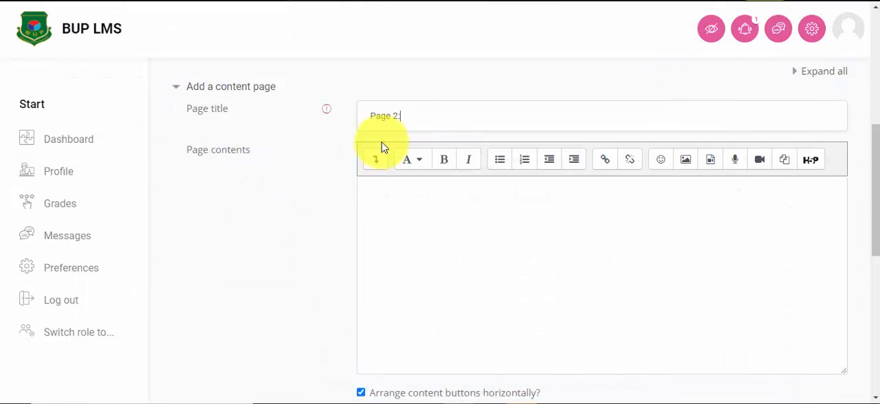
{"action": "right_click", "coordinate": [420, 119]}
{"action": "left_click", "coordinate": [469, 214]}
Step: Paste "History of Liberation" into the page contents, format it as Heading (medium) and start a new line below it
{"action": "right_click", "coordinate": [383, 200]}
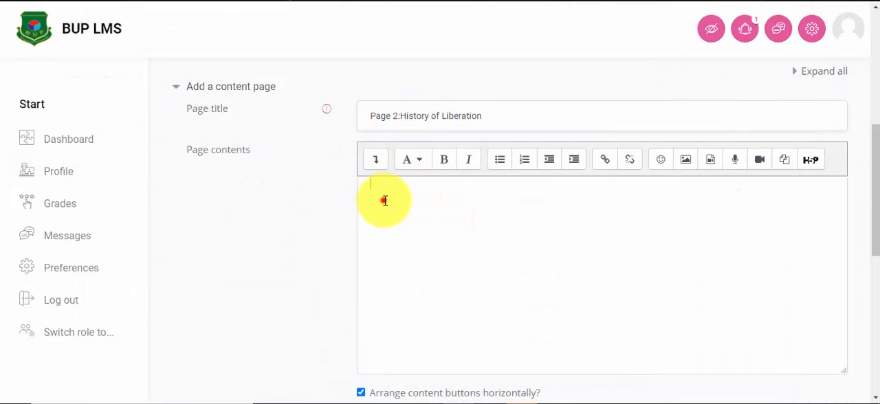
{"action": "left_click", "coordinate": [428, 94]}
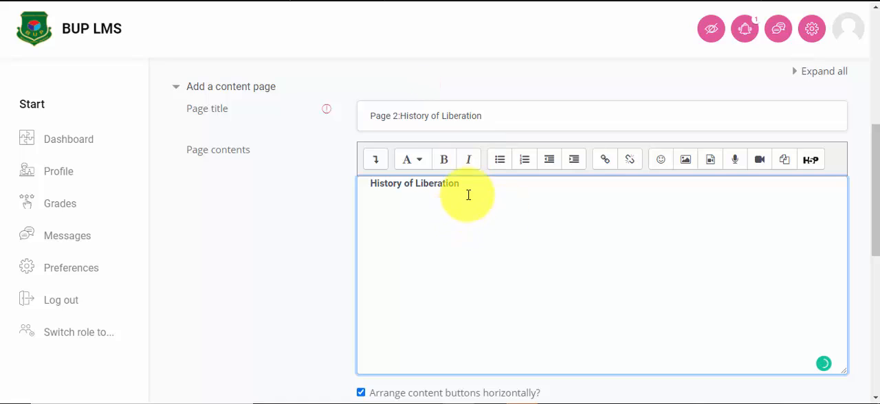
{"action": "left_click_drag", "start_coordinate": [470, 185], "coordinate": [335, 188]}
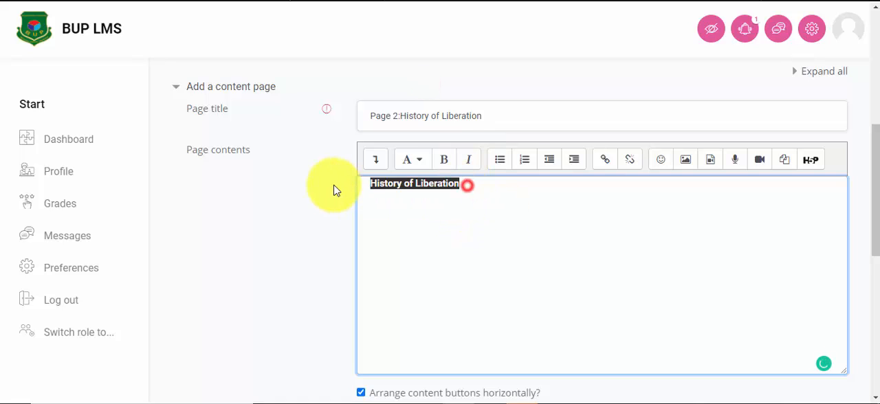
{"action": "left_click", "coordinate": [413, 159]}
{"action": "left_click", "coordinate": [422, 199]}
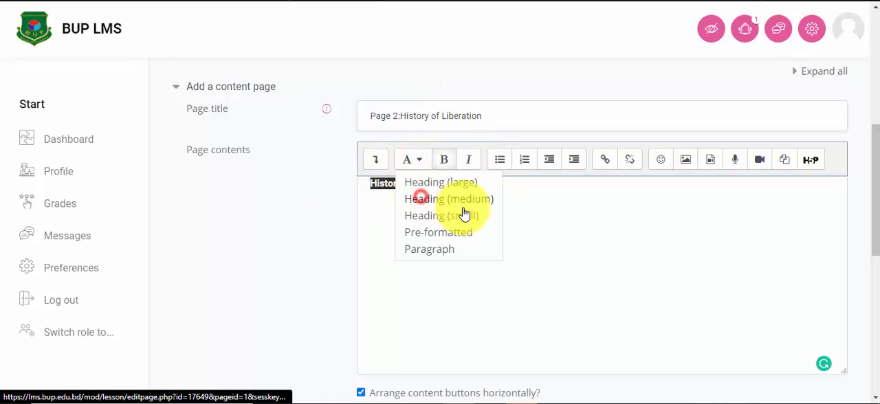
{"action": "left_click", "coordinate": [498, 192]}
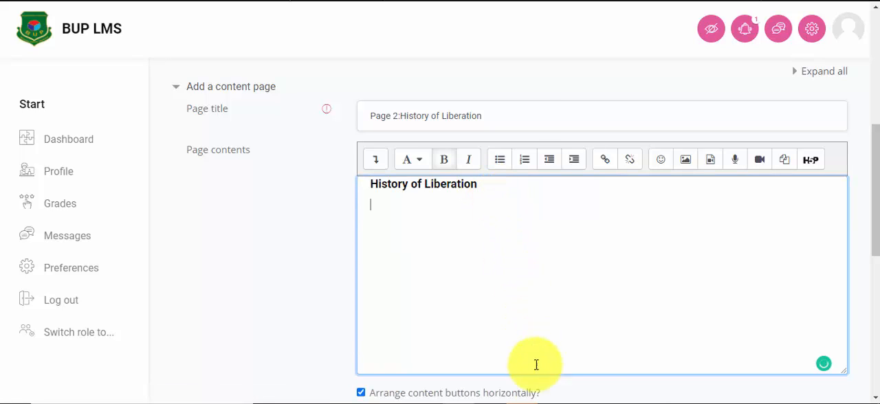
Step: Paste the two body paragraphs about the Mughal Empire and its decline below the "History of Liberation" heading
{"action": "right_click", "coordinate": [369, 205]}
{"action": "left_click", "coordinate": [410, 100]}
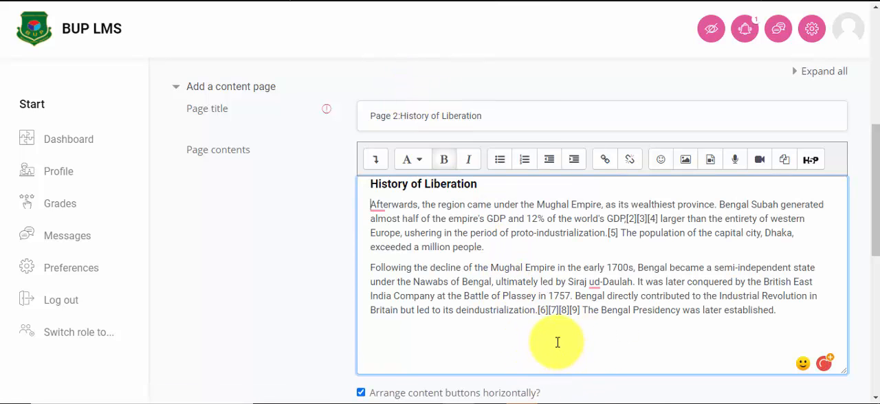
{"action": "scroll", "coordinate": [550, 337], "scroll_direction": "down", "scroll_amount": 3}
{"action": "scroll", "coordinate": [507, 241], "scroll_direction": "up", "scroll_amount": 2}
Step: Insert the liberation crowd photo below the last paragraph as a decorative, bottom-aligned 294 x 171 image, followed by a new line
{"action": "left_click", "coordinate": [784, 250]}
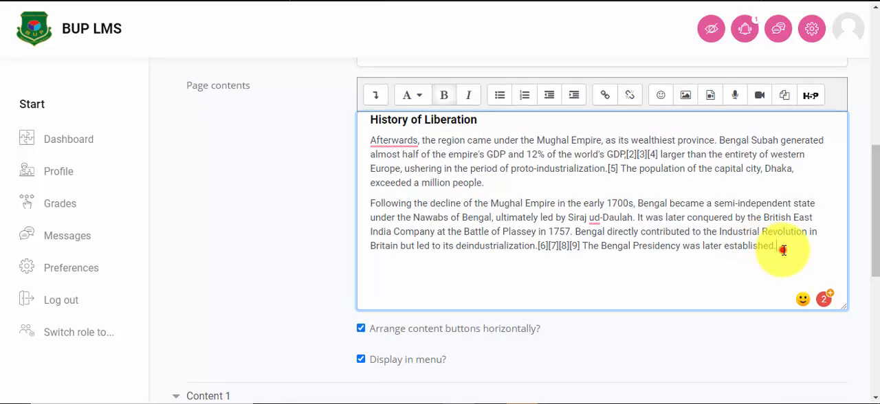
{"action": "key", "text": "Return"}
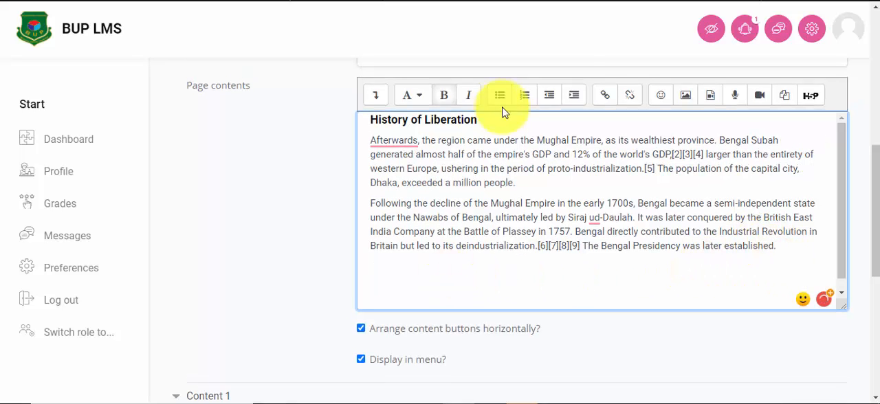
{"action": "left_click", "coordinate": [685, 95]}
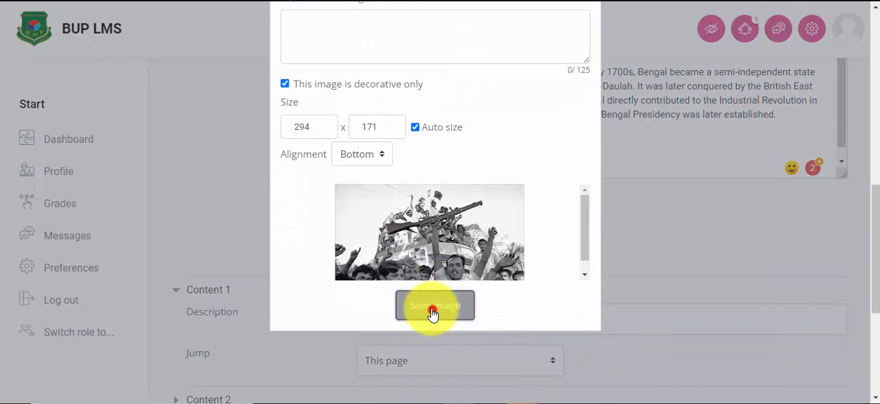
{"action": "left_click", "coordinate": [432, 306]}
{"action": "scroll", "coordinate": [609, 275], "scroll_direction": "down", "scroll_amount": 3}
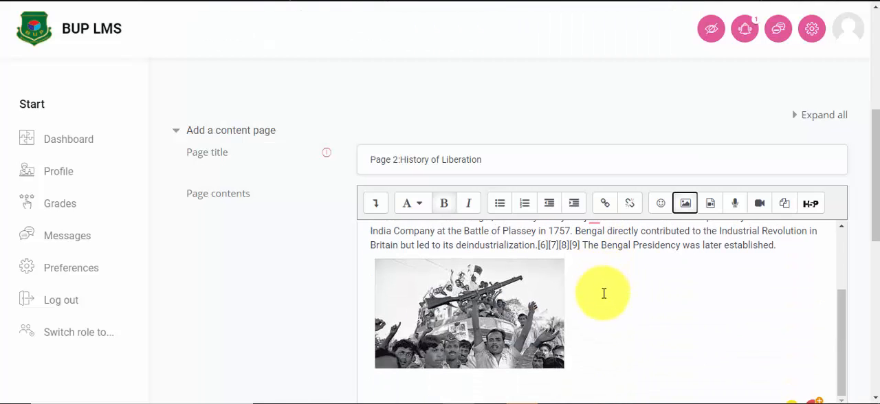
{"action": "left_click", "coordinate": [578, 356]}
{"action": "key", "text": "Return"}
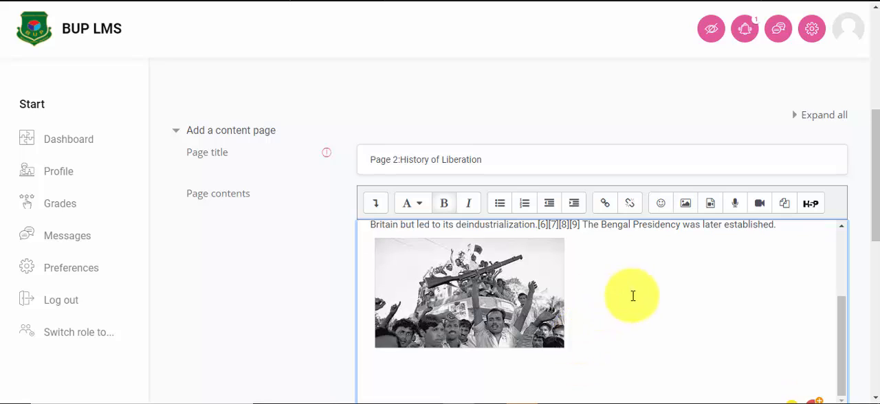
Step: Set the Content 1 description to "Page 1" and its jump to "Page 1:Pre-historic Bengal"
{"action": "scroll", "coordinate": [863, 275], "scroll_direction": "down", "scroll_amount": 4}
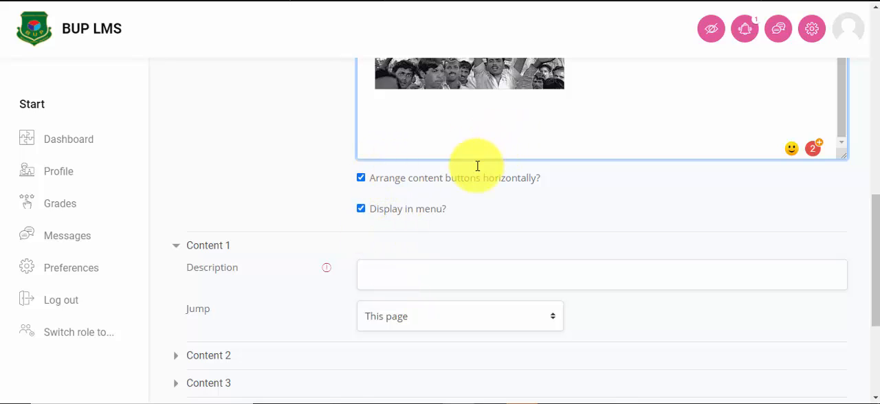
{"action": "left_click", "coordinate": [379, 273]}
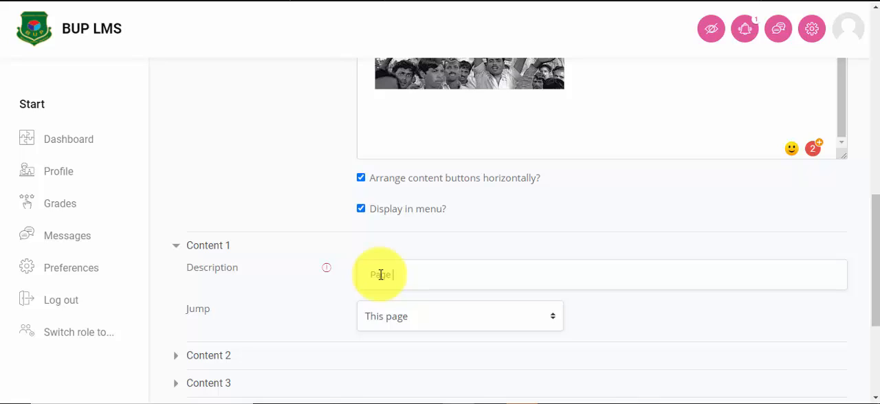
{"action": "left_click", "coordinate": [384, 319]}
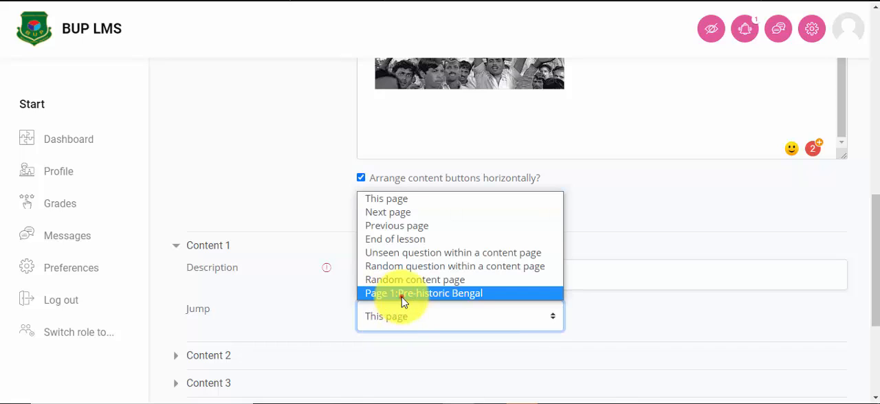
{"action": "left_click", "coordinate": [402, 297]}
Step: Expand Content 2, set its description to "Page 3" and its jump to Next page
{"action": "scroll", "coordinate": [472, 344], "scroll_direction": "down", "scroll_amount": 2}
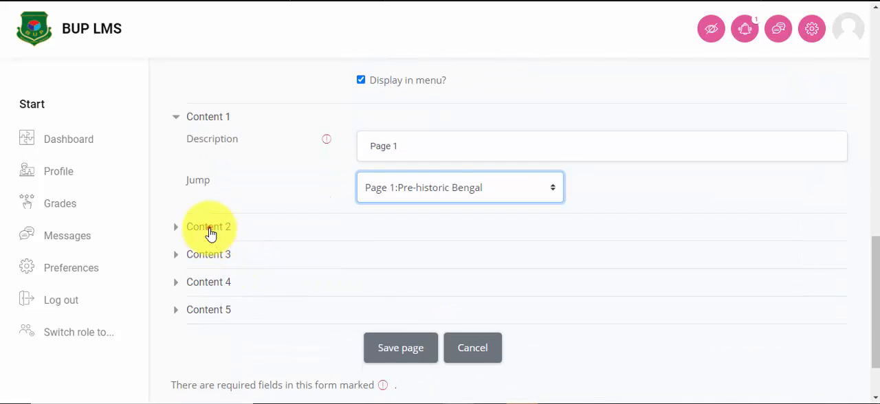
{"action": "left_click", "coordinate": [210, 234]}
{"action": "left_click", "coordinate": [399, 257]}
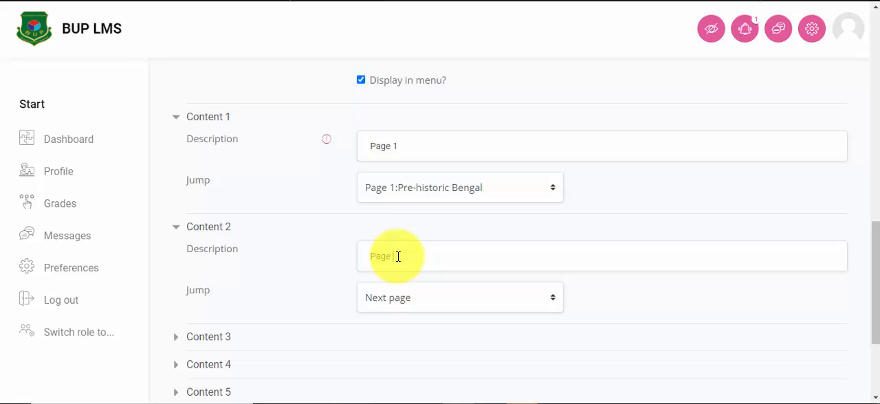
{"action": "left_click", "coordinate": [408, 302]}
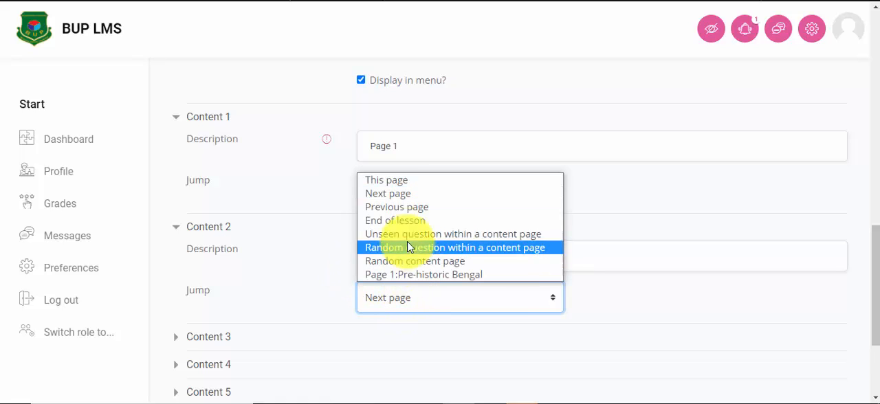
{"action": "left_click", "coordinate": [410, 193]}
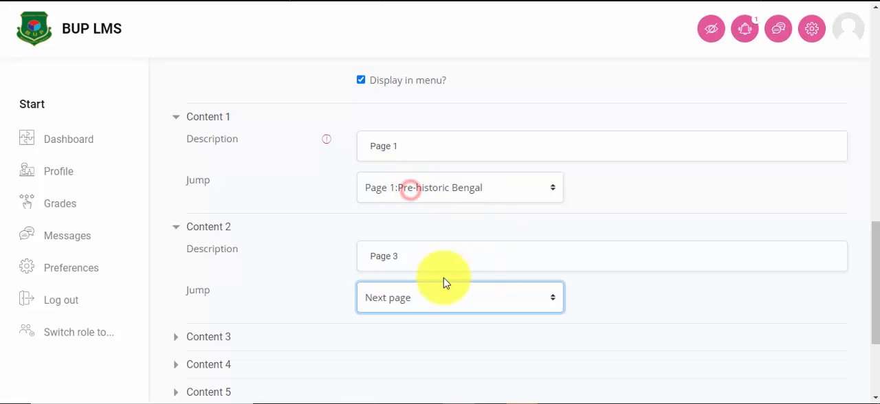
Step: Save the "Page 2:History of Liberation" content page and check its entry and jumps in the lesson's page list
{"action": "scroll", "coordinate": [444, 281], "scroll_direction": "down", "scroll_amount": 2}
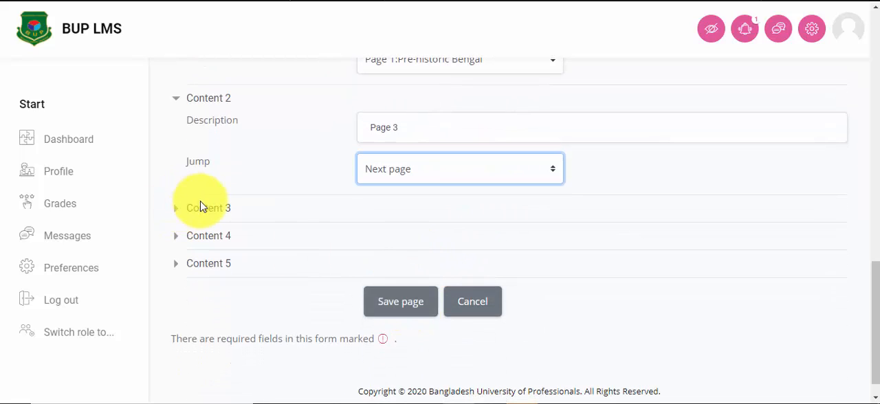
{"action": "scroll", "coordinate": [498, 197], "scroll_direction": "up", "scroll_amount": 1}
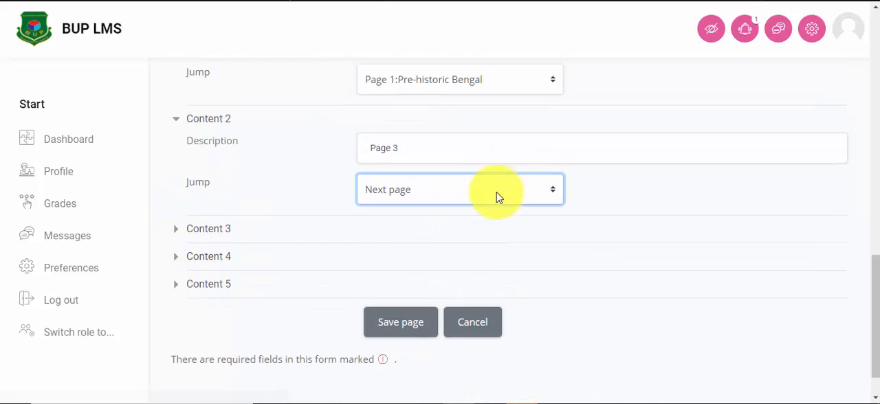
{"action": "scroll", "coordinate": [448, 165], "scroll_direction": "down", "scroll_amount": 1}
{"action": "left_click", "coordinate": [404, 279]}
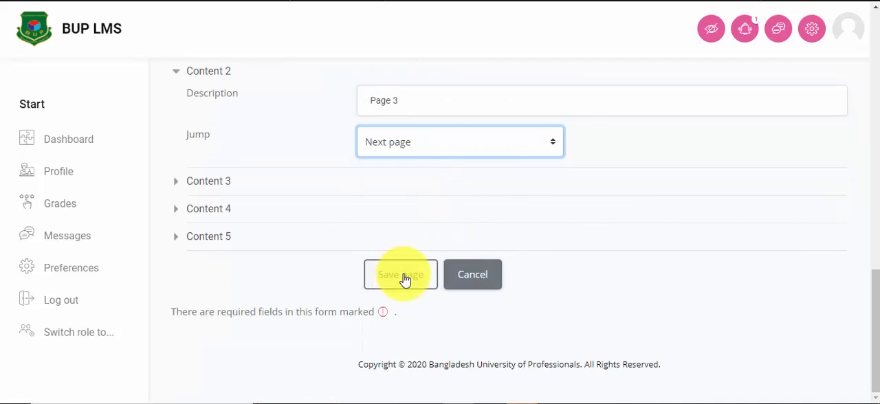
{"action": "left_click", "coordinate": [404, 279]}
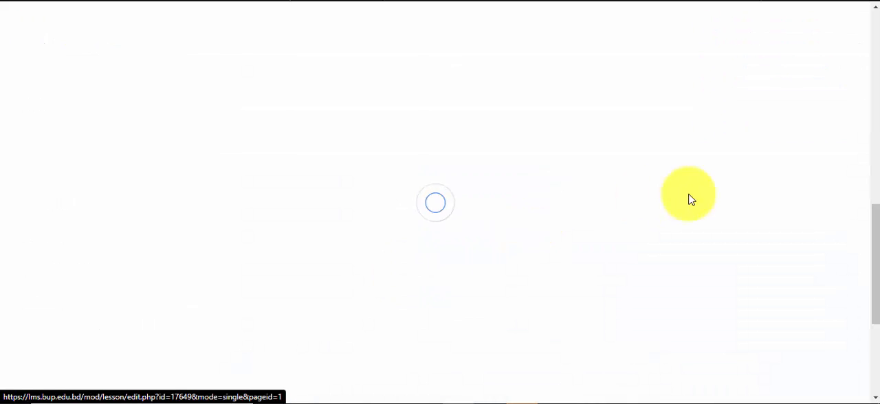
{"action": "scroll", "coordinate": [469, 213], "scroll_direction": "up", "scroll_amount": 1}
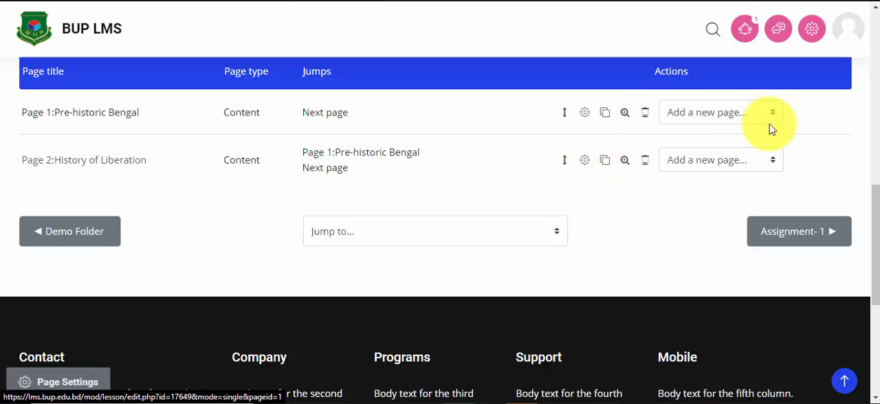
Step: Add a content page after "Page 2:History of Liberation" and title it "Page 3: Video"
{"action": "left_click", "coordinate": [769, 165]}
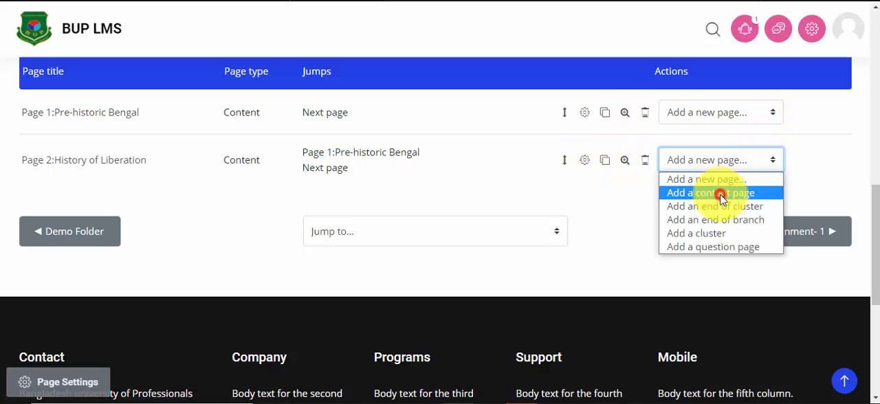
{"action": "left_click", "coordinate": [721, 195]}
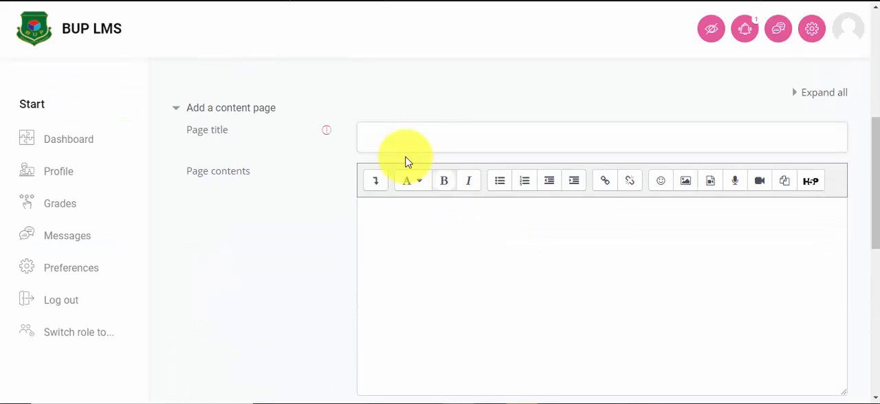
{"action": "left_click", "coordinate": [376, 135]}
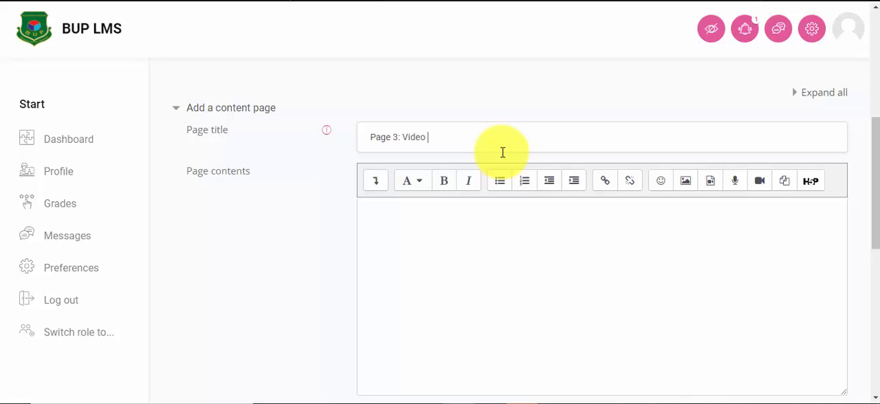
Step: Expand the page contents editor's formatting options and switch the empty contents to HTML source view
{"action": "left_click", "coordinate": [391, 214]}
{"action": "right_click", "coordinate": [391, 216]}
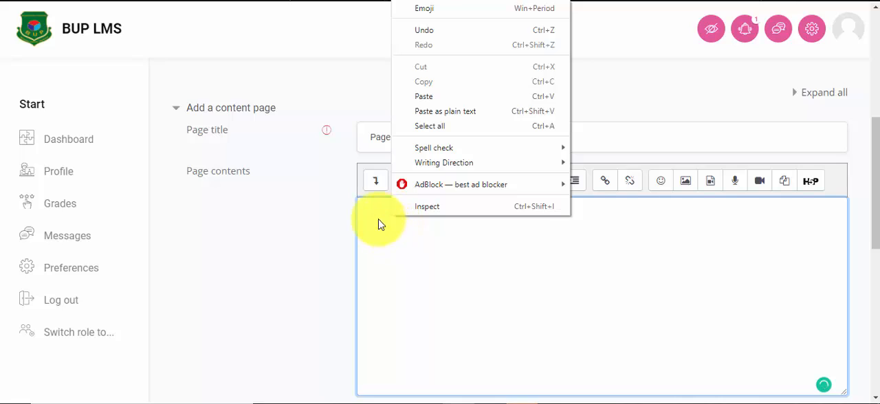
{"action": "left_click", "coordinate": [379, 217]}
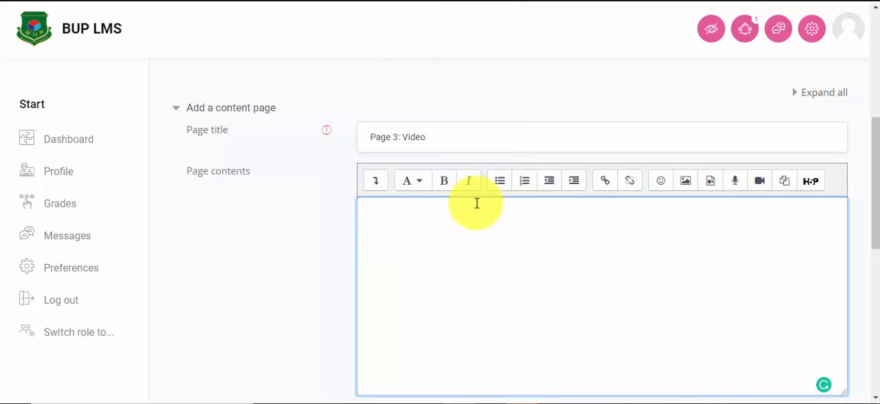
{"action": "left_click", "coordinate": [377, 183]}
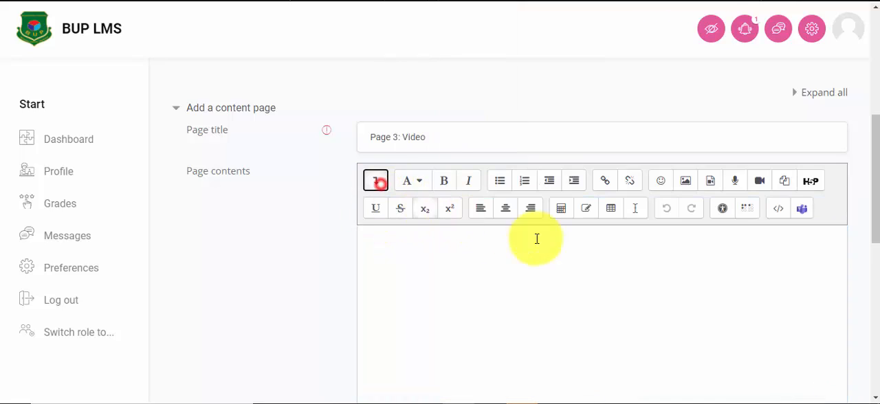
{"action": "left_click", "coordinate": [781, 211]}
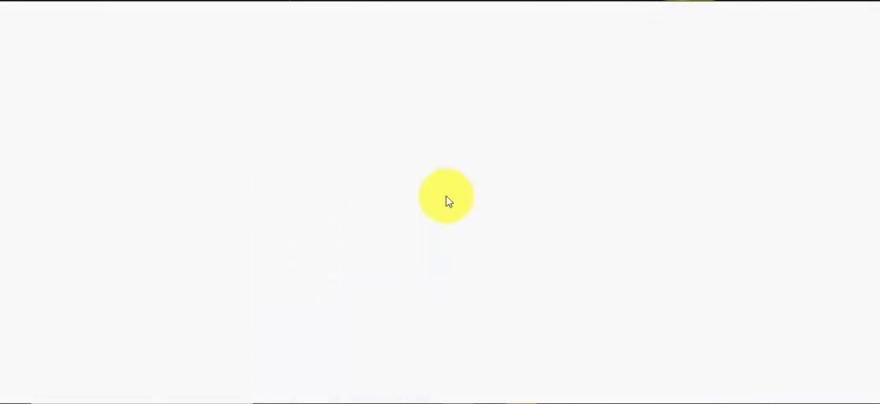
Step: Copy the embed code of the "Full History Of Bengal and Bangladesh" video on YouTube and paste it at the start of the page's HTML source
{"action": "scroll", "coordinate": [445, 282], "scroll_direction": "down", "scroll_amount": 1}
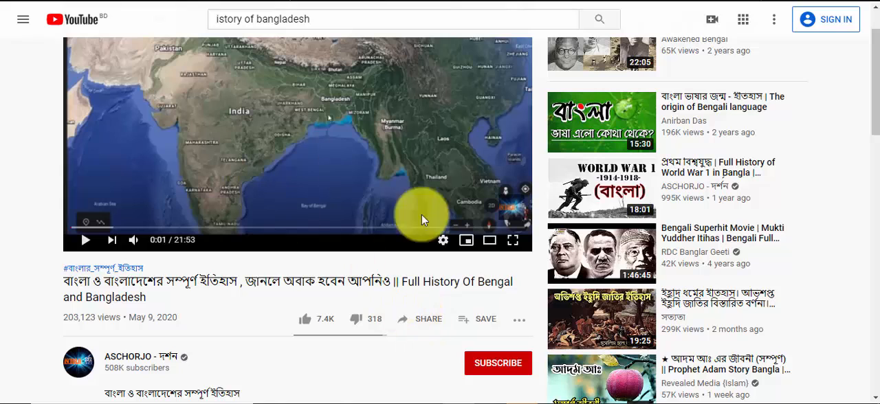
{"action": "left_click", "coordinate": [426, 319]}
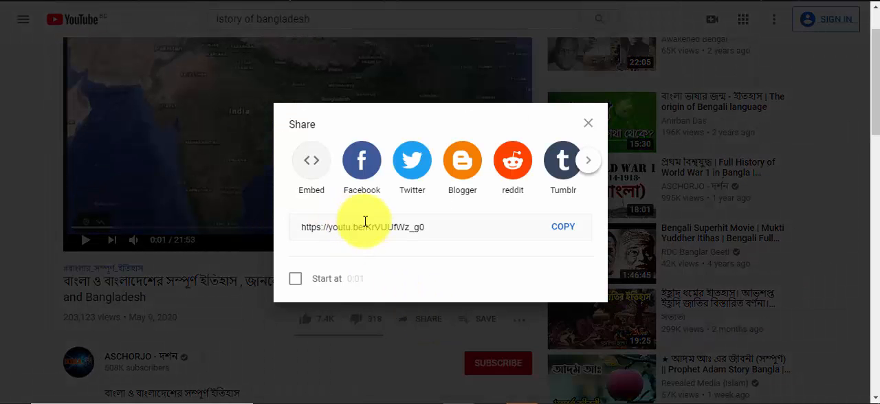
{"action": "left_click", "coordinate": [311, 162]}
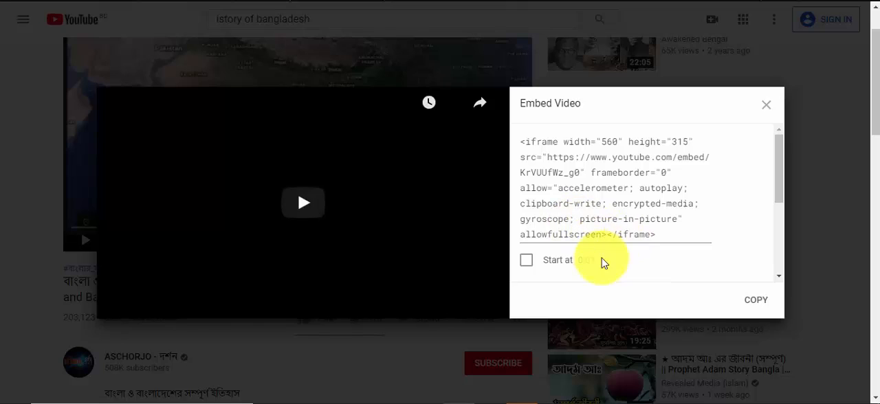
{"action": "left_click", "coordinate": [621, 216]}
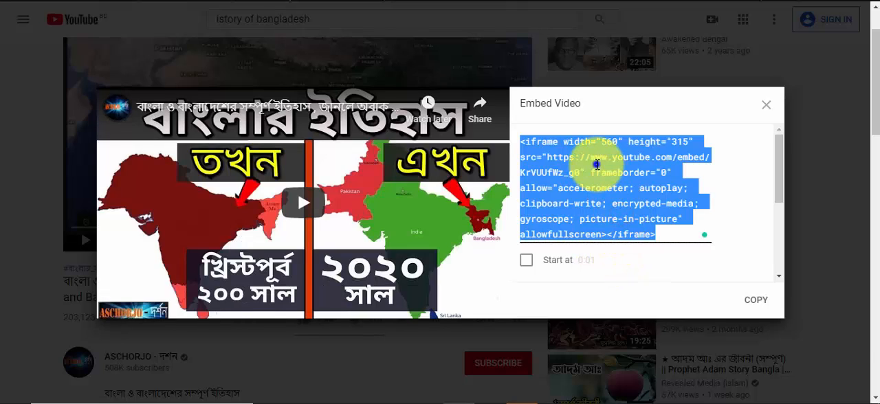
{"action": "right_click", "coordinate": [595, 168]}
{"action": "left_click", "coordinate": [586, 213]}
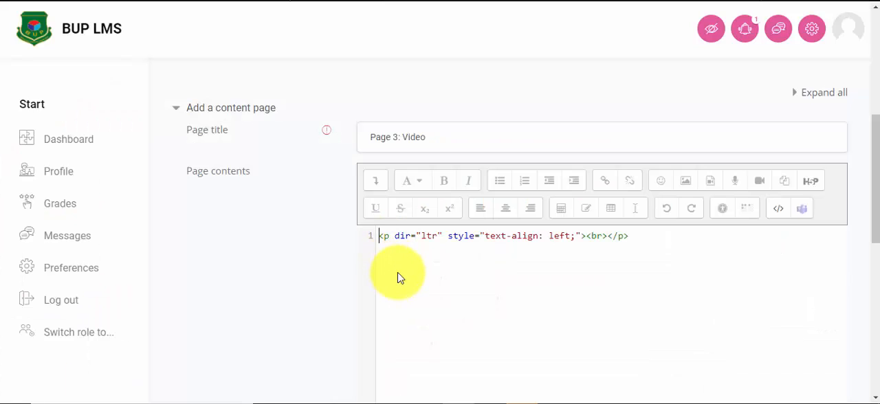
{"action": "key", "text": "ctrl+v"}
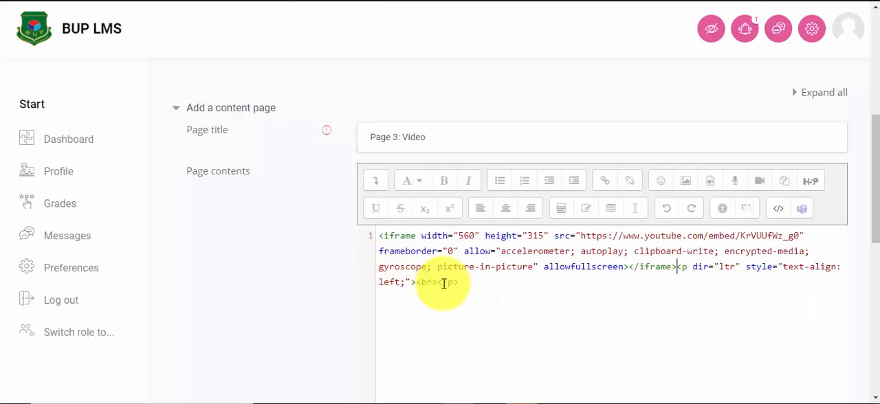
Step: Set the Content 1 description to "Page 2" and its jump to "Page 2:History of Liberation"
{"action": "scroll", "coordinate": [654, 291], "scroll_direction": "down", "scroll_amount": 3}
{"action": "scroll", "coordinate": [530, 277], "scroll_direction": "down", "scroll_amount": 2}
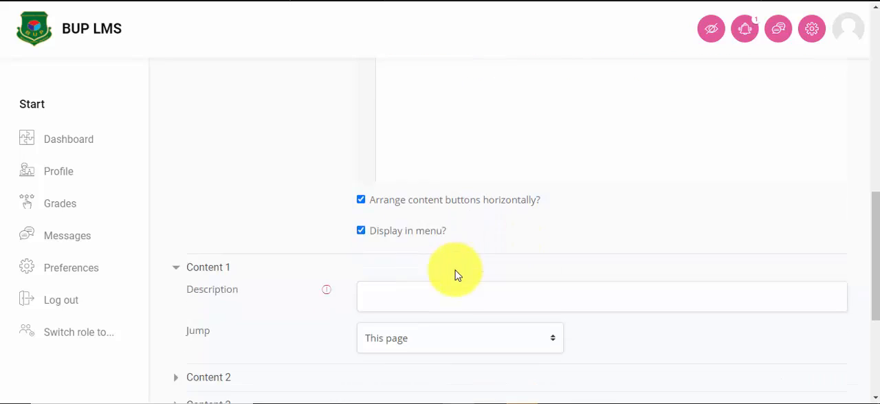
{"action": "left_click", "coordinate": [370, 212]}
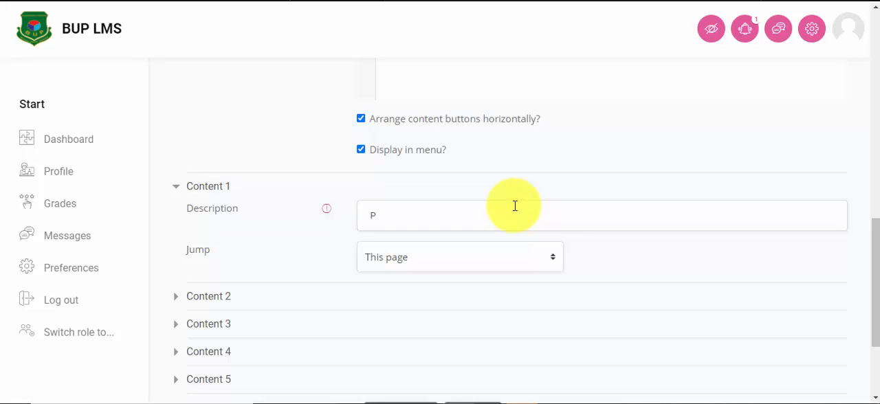
{"action": "type", "text": "Page 2"}
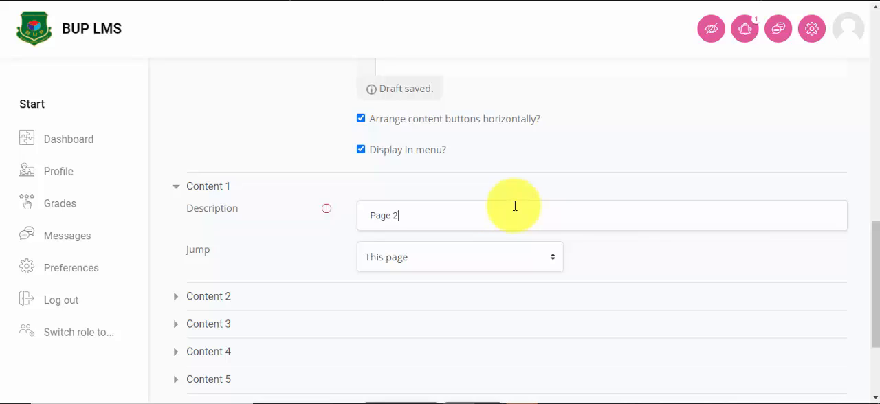
{"action": "left_click", "coordinate": [420, 254]}
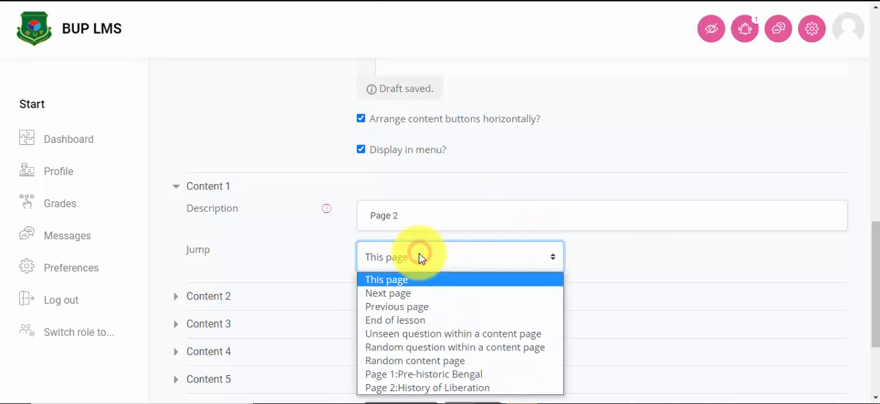
{"action": "left_click", "coordinate": [415, 388]}
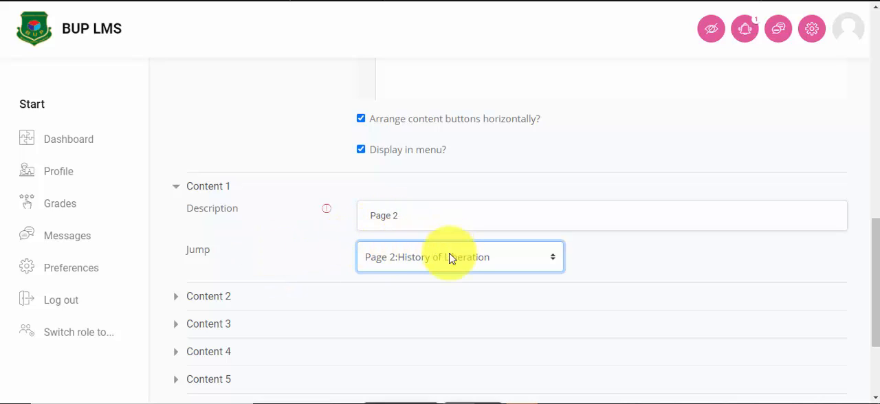
Step: Expand Content 2, set its description to "Quiz" and its jump to Next page
{"action": "scroll", "coordinate": [448, 255], "scroll_direction": "down", "scroll_amount": 1}
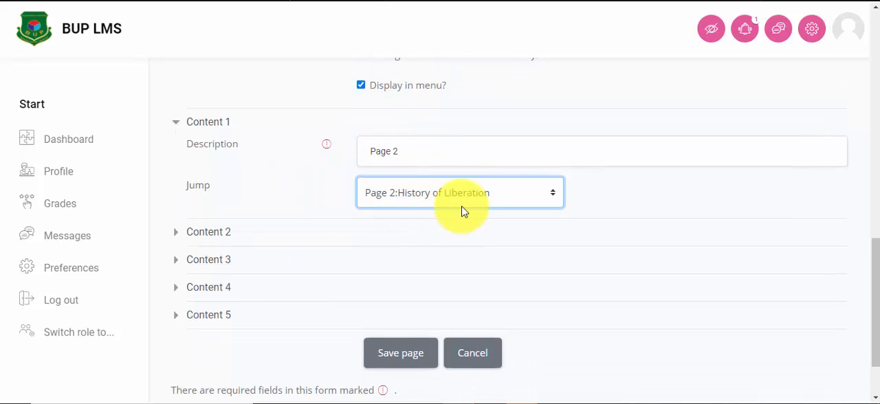
{"action": "left_click", "coordinate": [206, 233]}
{"action": "scroll", "coordinate": [383, 220], "scroll_direction": "down", "scroll_amount": 1}
{"action": "left_click", "coordinate": [374, 199]}
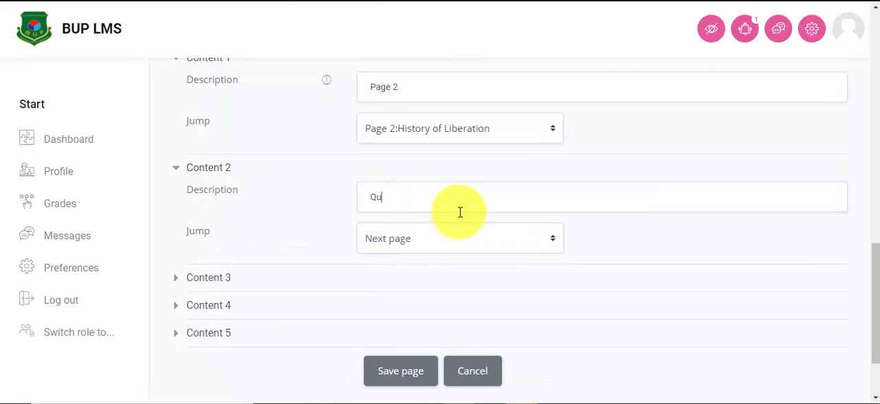
{"action": "left_click", "coordinate": [433, 244]}
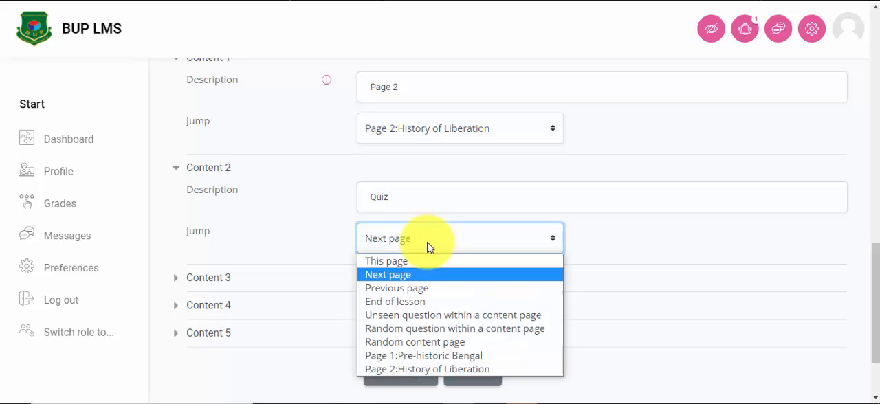
{"action": "left_click", "coordinate": [405, 279]}
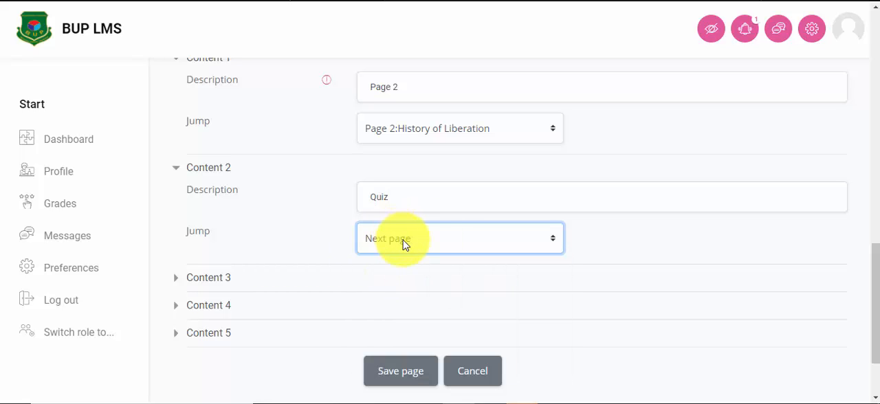
Step: Save the "Page 3: Video" content page and check its entry and jumps in the lesson's page list
{"action": "left_click", "coordinate": [408, 372]}
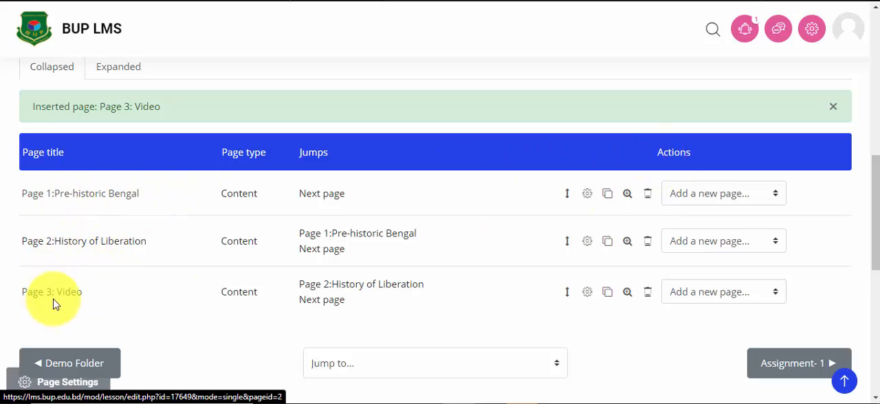
{"action": "scroll", "coordinate": [564, 193], "scroll_direction": "down", "scroll_amount": 3}
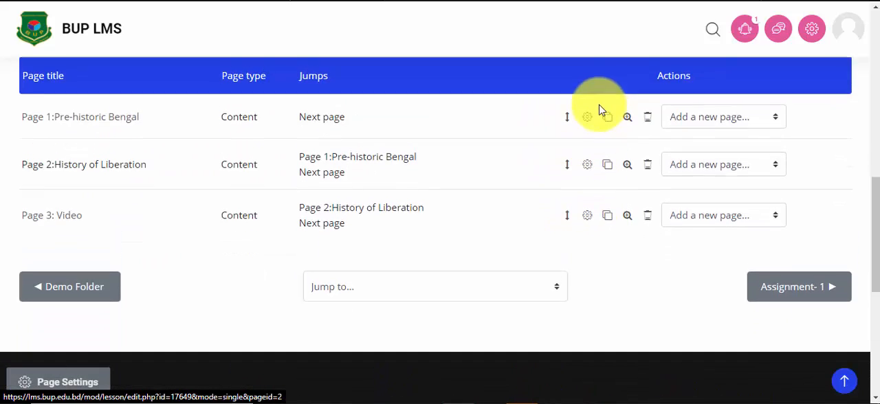
{"action": "scroll", "coordinate": [599, 110], "scroll_direction": "up", "scroll_amount": 1}
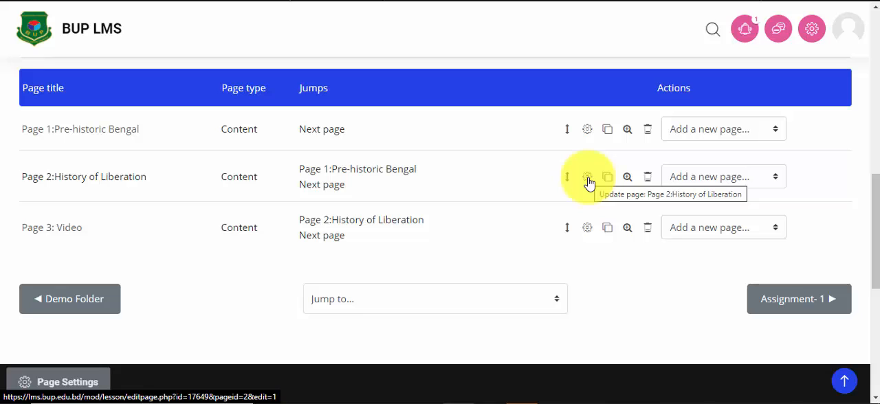
{"action": "scroll", "coordinate": [681, 180], "scroll_direction": "down", "scroll_amount": 1}
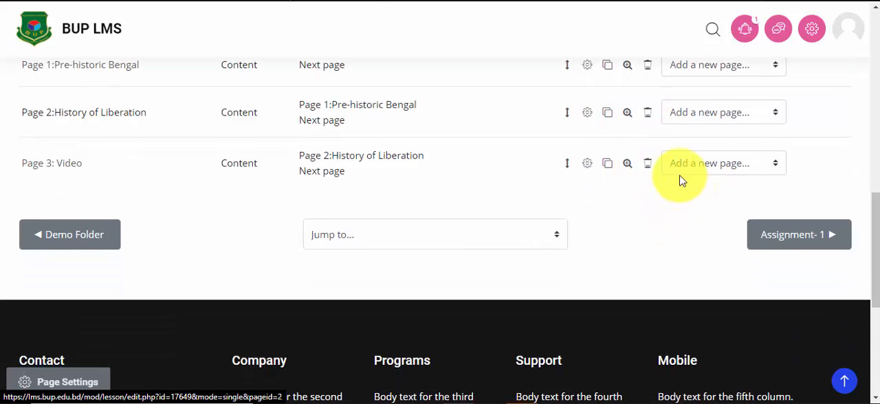
Step: Add a question page of type Multichoice after "Page 3: Video"
{"action": "left_click", "coordinate": [754, 167]}
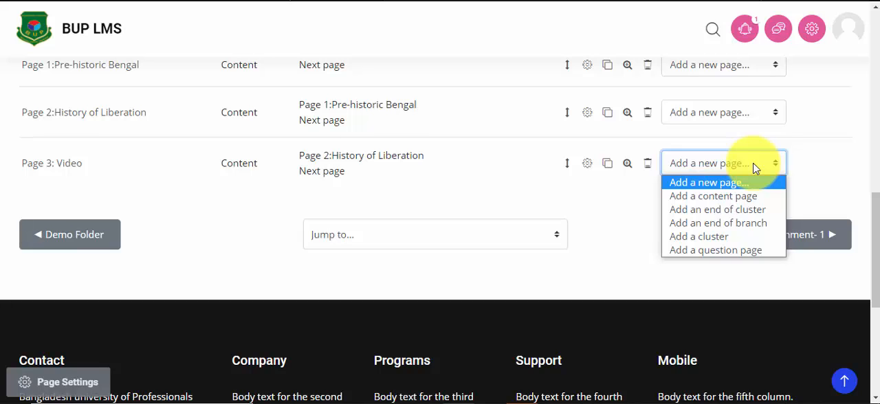
{"action": "left_click", "coordinate": [712, 252]}
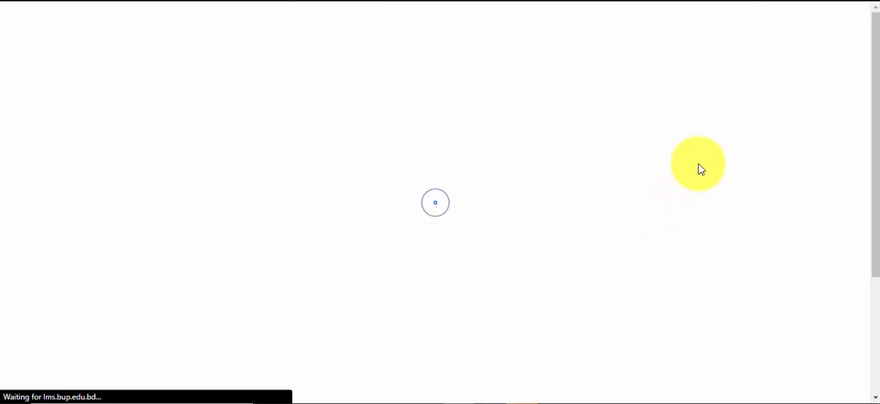
{"action": "left_click", "coordinate": [426, 248]}
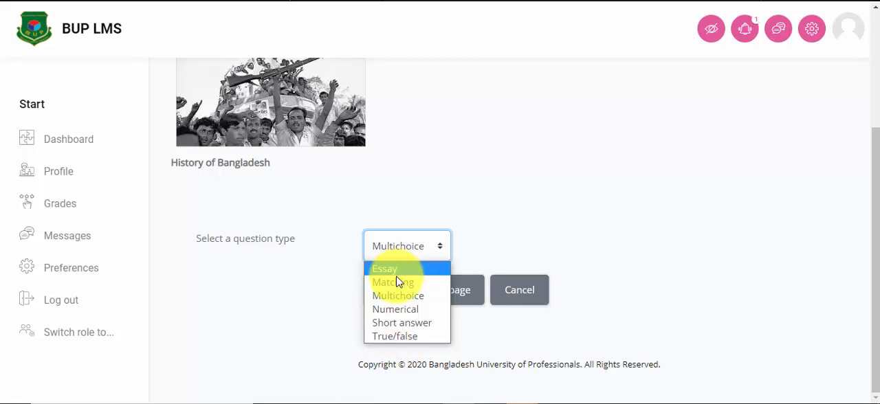
{"action": "left_click", "coordinate": [396, 297]}
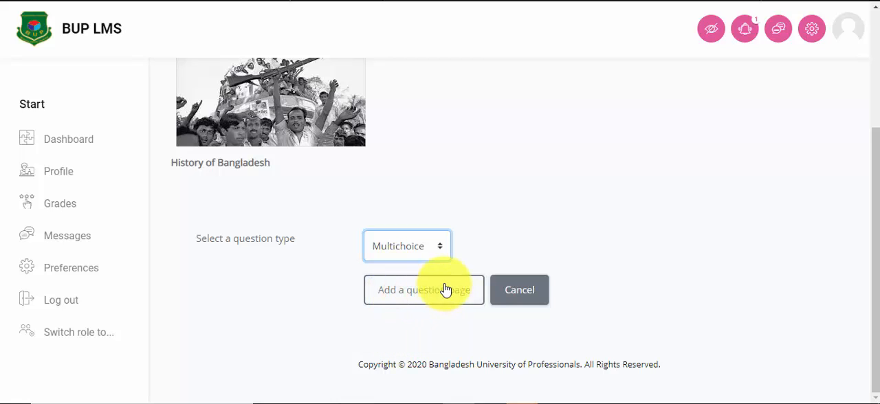
{"action": "left_click", "coordinate": [440, 292]}
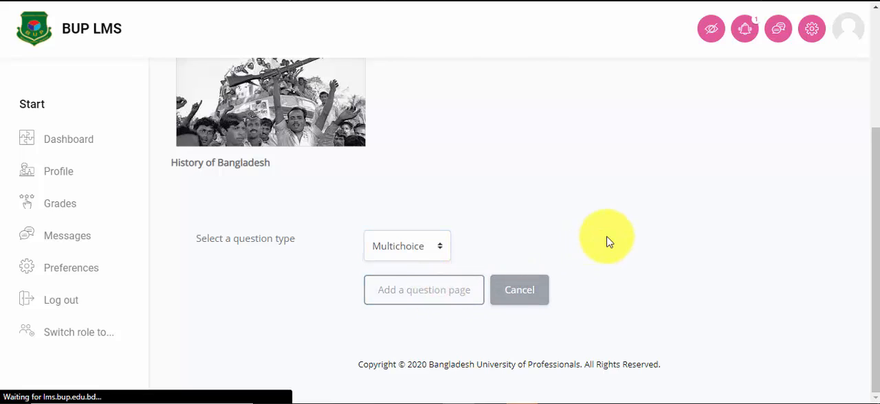
Step: Title the multichoice question page "Page 4: Quiz" and look over its contents and answer sections
{"action": "scroll", "coordinate": [472, 165], "scroll_direction": "down", "scroll_amount": 2}
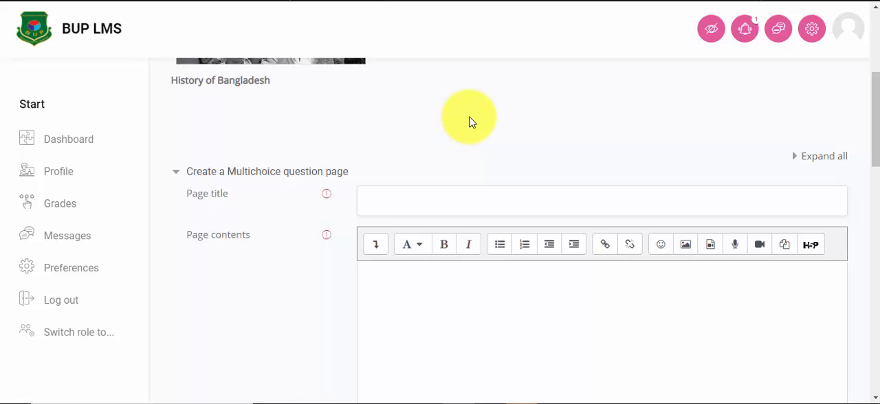
{"action": "left_click", "coordinate": [381, 199]}
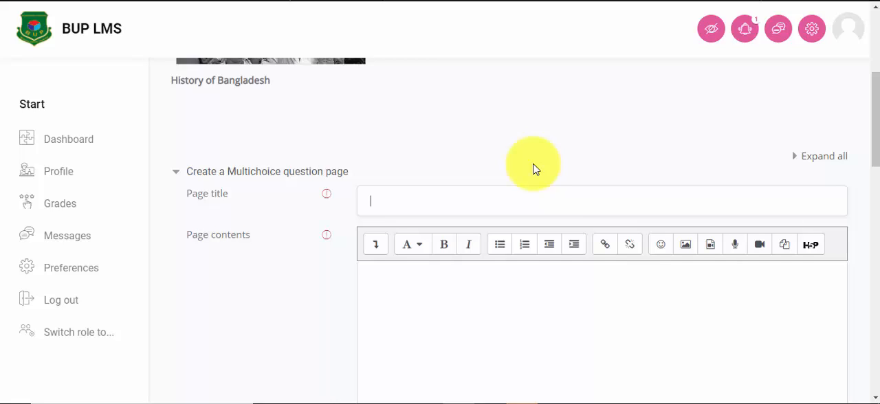
{"action": "type", "text": "Page 4: Quiz"}
{"action": "left_click", "coordinate": [392, 282]}
{"action": "scroll", "coordinate": [482, 289], "scroll_direction": "down", "scroll_amount": 1}
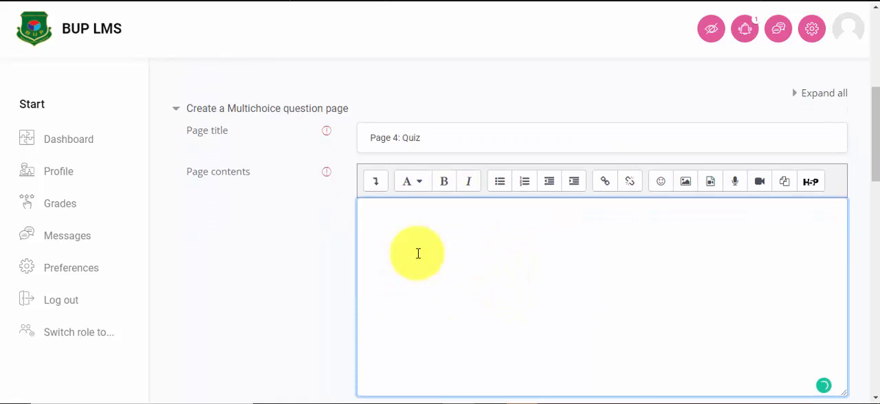
{"action": "scroll", "coordinate": [409, 243], "scroll_direction": "down", "scroll_amount": 2}
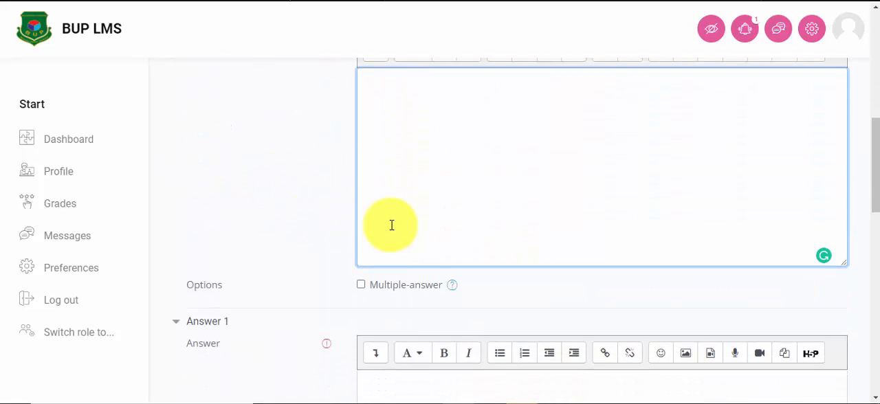
Step: Enter "what?" as the page contents of the quiz question and "A" as the text of Answer 1
{"action": "scroll", "coordinate": [391, 225], "scroll_direction": "up", "scroll_amount": 2}
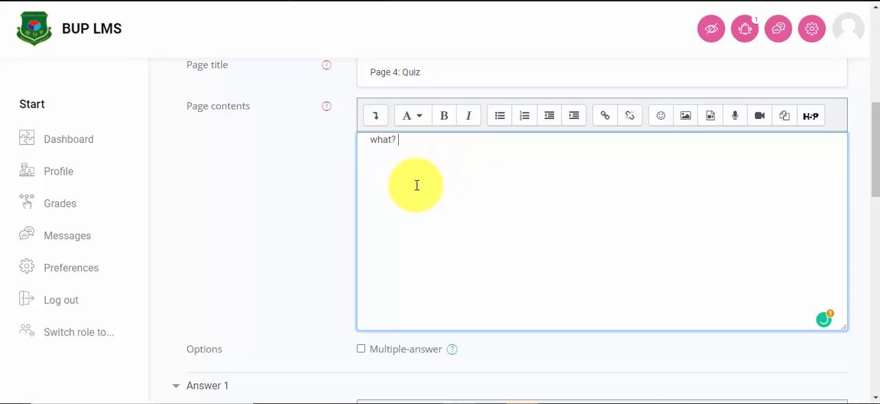
{"action": "scroll", "coordinate": [386, 153], "scroll_direction": "down", "scroll_amount": 1}
{"action": "scroll", "coordinate": [386, 152], "scroll_direction": "down", "scroll_amount": 3}
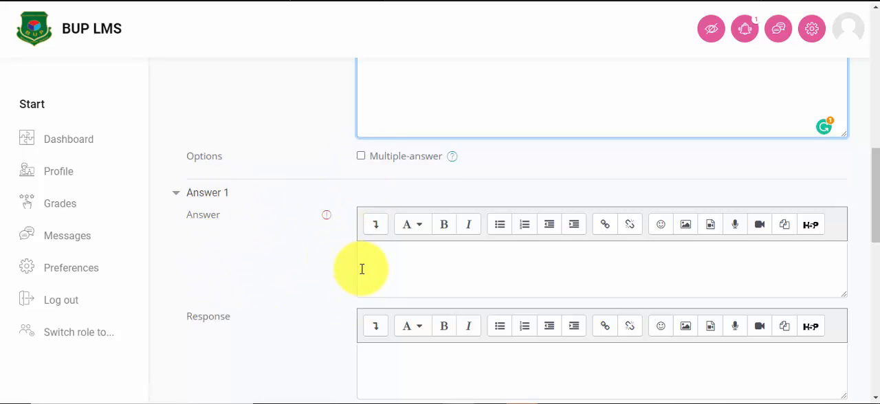
{"action": "scroll", "coordinate": [362, 269], "scroll_direction": "down", "scroll_amount": 1}
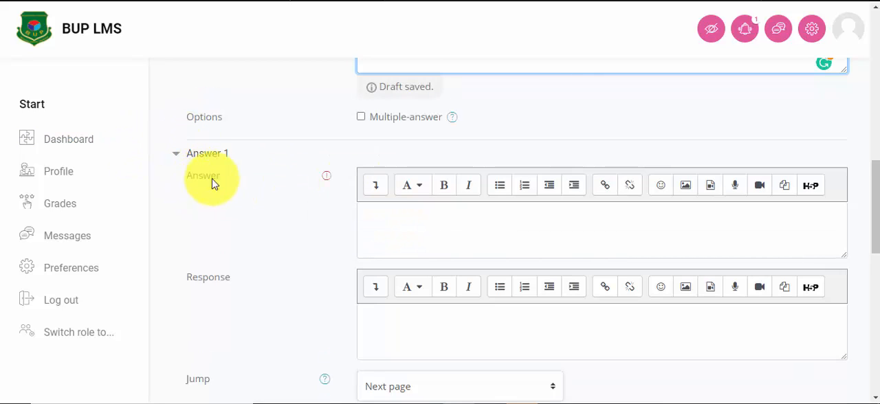
{"action": "scroll", "coordinate": [275, 206], "scroll_direction": "down", "scroll_amount": 1}
{"action": "left_click", "coordinate": [373, 157]}
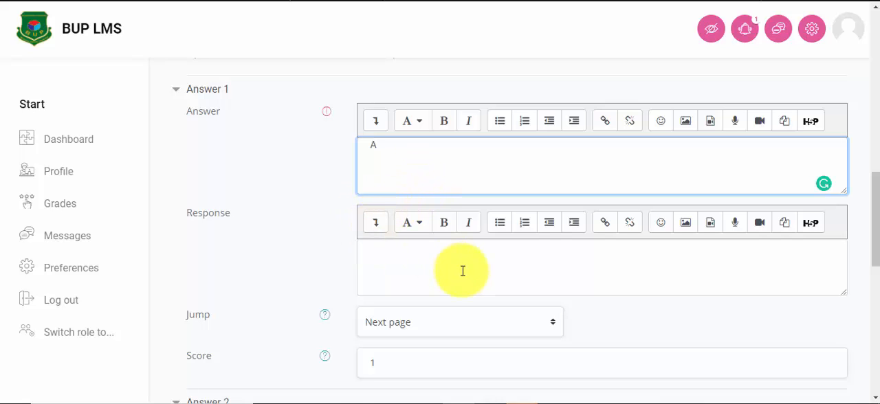
Step: Set the response for Answer 1 to "Congratulations", keeping its jump at Next page and its score at 1
{"action": "scroll", "coordinate": [407, 309], "scroll_direction": "down", "scroll_amount": 1}
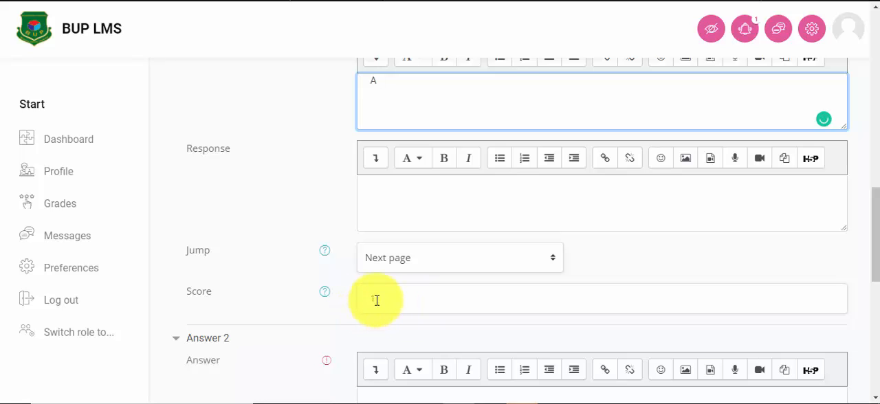
{"action": "scroll", "coordinate": [379, 305], "scroll_direction": "down", "scroll_amount": 3}
{"action": "scroll", "coordinate": [393, 261], "scroll_direction": "up", "scroll_amount": 2}
{"action": "scroll", "coordinate": [419, 261], "scroll_direction": "down", "scroll_amount": 3}
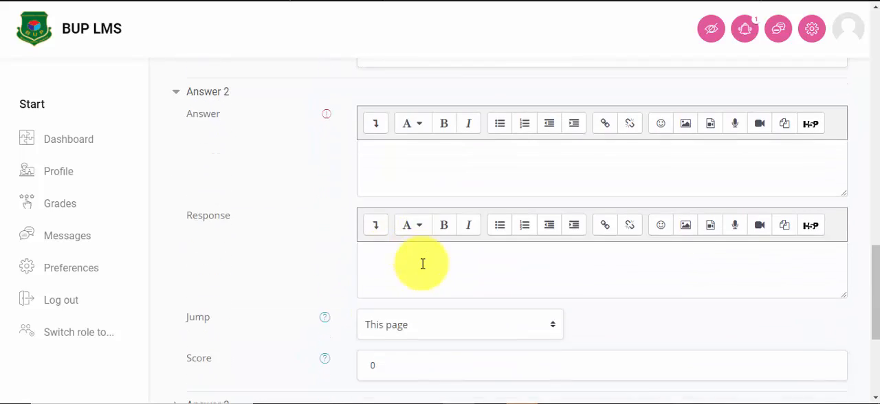
{"action": "scroll", "coordinate": [396, 242], "scroll_direction": "up", "scroll_amount": 4}
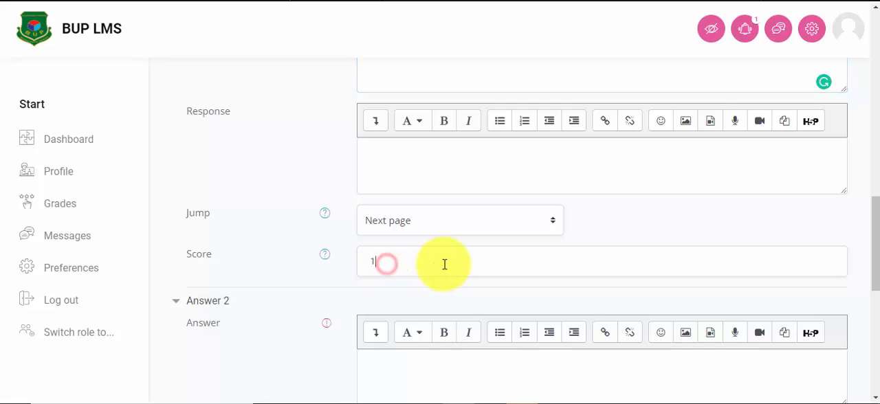
{"action": "scroll", "coordinate": [444, 263], "scroll_direction": "up", "scroll_amount": 2}
{"action": "scroll", "coordinate": [462, 269], "scroll_direction": "down", "scroll_amount": 1}
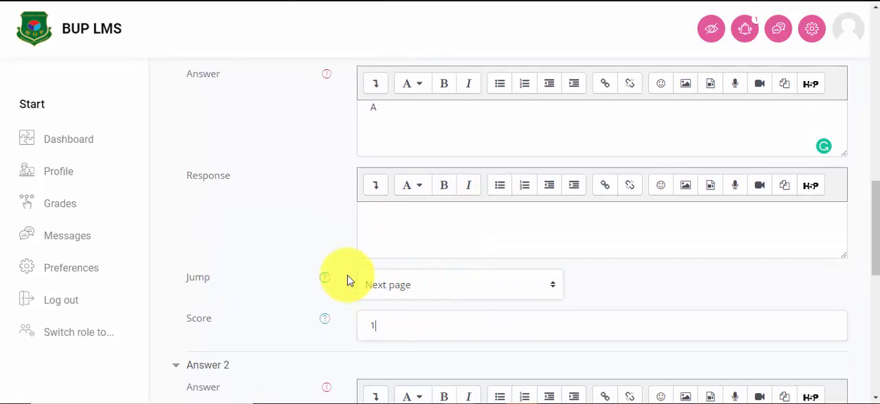
{"action": "left_click", "coordinate": [369, 222]}
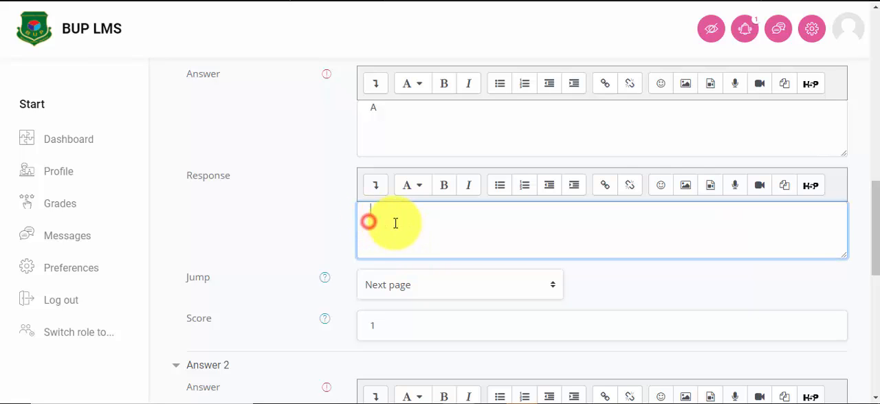
{"action": "type", "text": "Congratulations"}
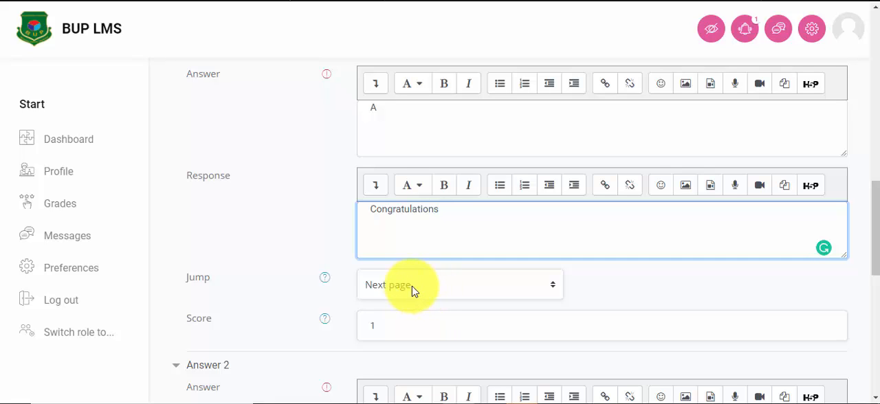
Step: Fill in Answer 2 with "B" and the response "Sorry you are wrong, Please try again"
{"action": "scroll", "coordinate": [432, 285], "scroll_direction": "down", "scroll_amount": 4}
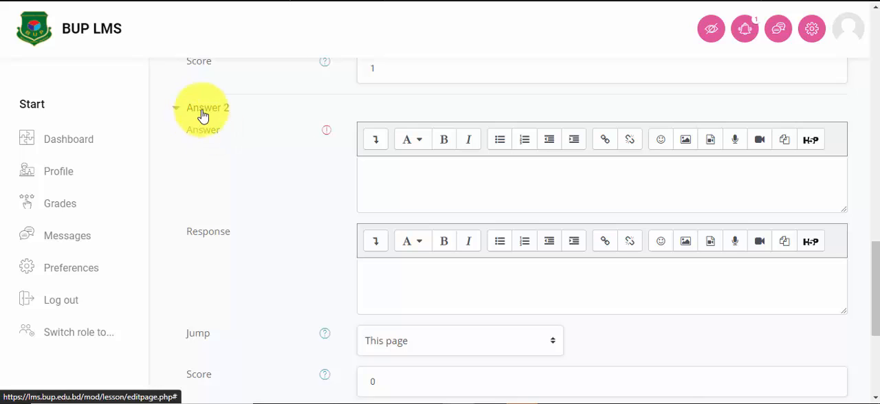
{"action": "left_click", "coordinate": [370, 169]}
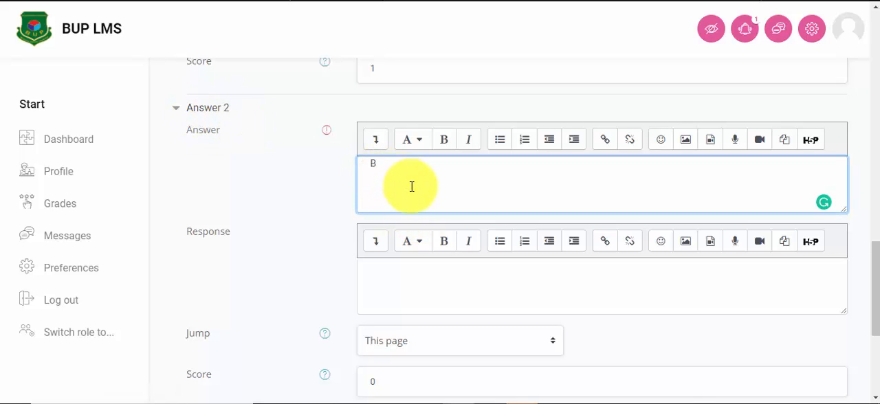
{"action": "left_click", "coordinate": [377, 274]}
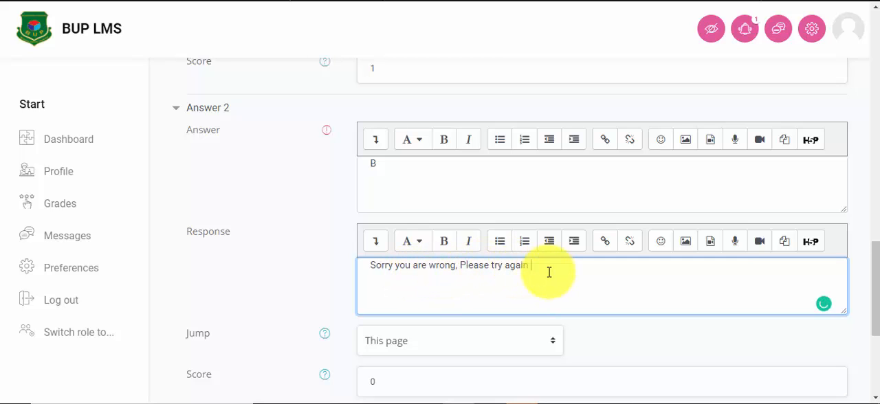
Step: Set Answer 2's jump to "Page 2:History of Liberation" and keep its score at 0
{"action": "scroll", "coordinate": [530, 268], "scroll_direction": "down", "scroll_amount": 1}
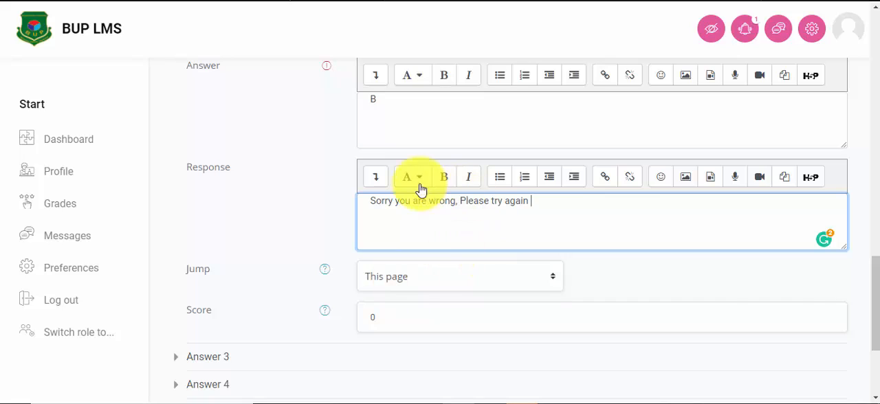
{"action": "left_click", "coordinate": [431, 278]}
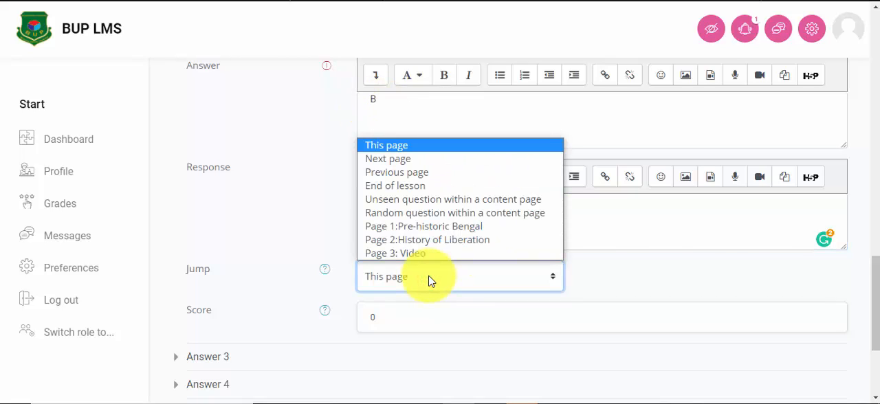
{"action": "left_click", "coordinate": [438, 240]}
{"action": "scroll", "coordinate": [448, 287], "scroll_direction": "down", "scroll_amount": 1}
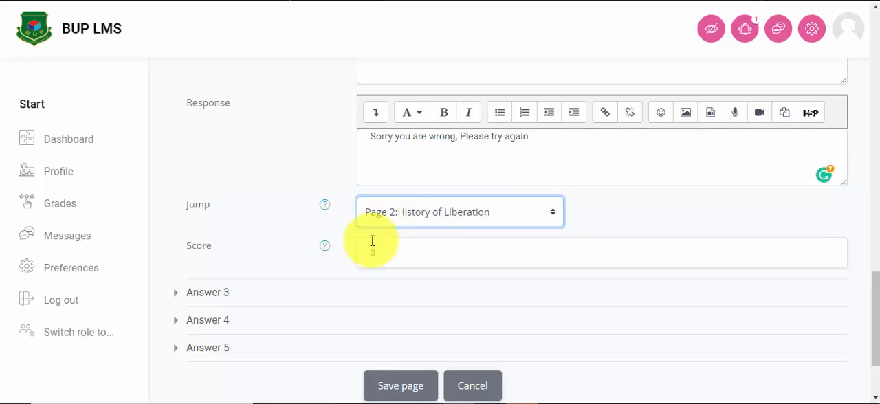
{"action": "left_click", "coordinate": [392, 254]}
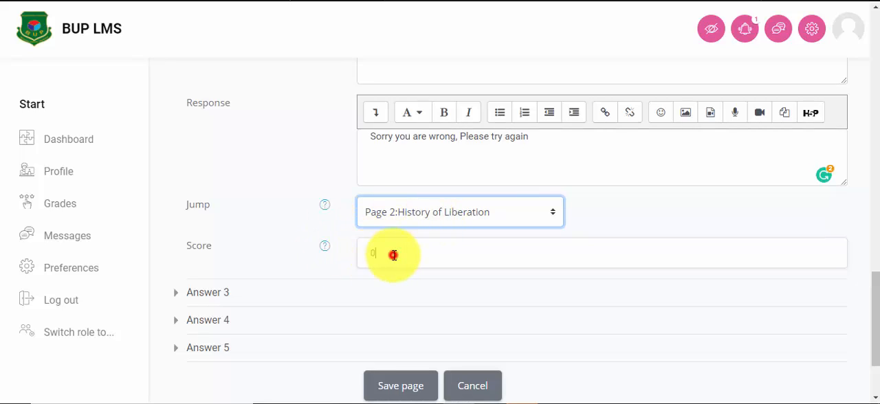
Step: Expand Answer 3 and enter "C" as its answer text
{"action": "left_click", "coordinate": [215, 296]}
{"action": "scroll", "coordinate": [393, 291], "scroll_direction": "down", "scroll_amount": 1}
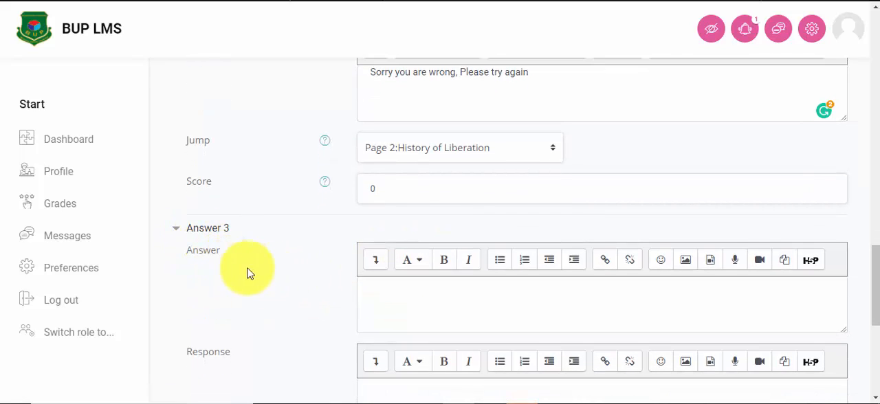
{"action": "left_click", "coordinate": [370, 288]}
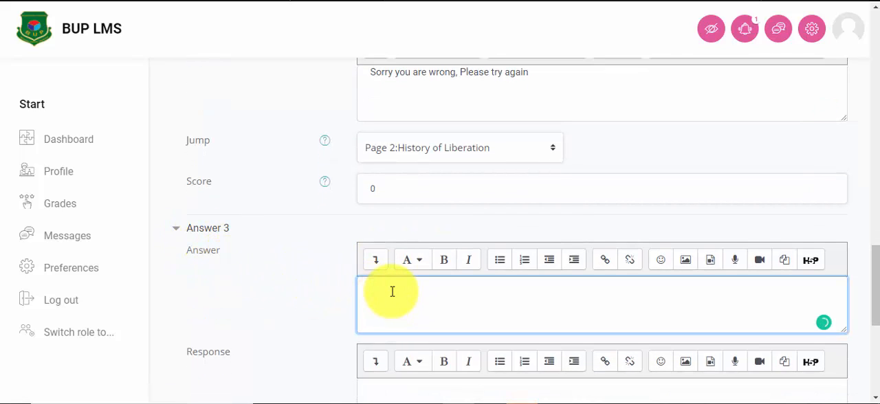
{"action": "type", "text": "C"}
{"action": "scroll", "coordinate": [395, 303], "scroll_direction": "down", "scroll_amount": 2}
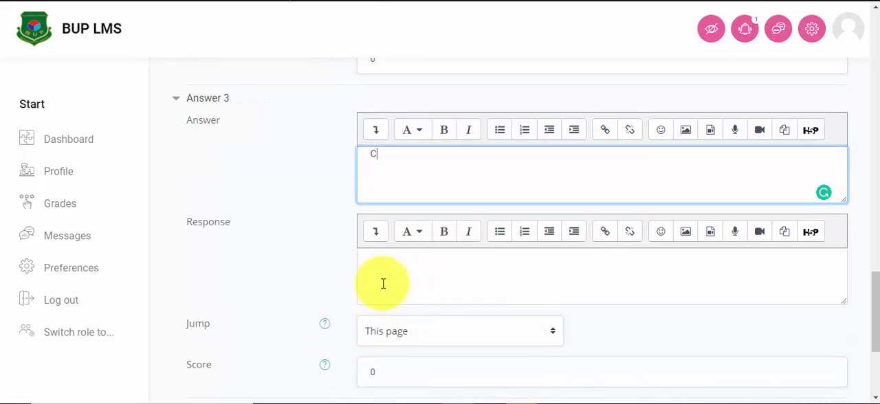
Step: Copy Answer 2's response "Sorry you are wrong, Please try again" into the response of Answer 3
{"action": "left_click", "coordinate": [379, 273]}
{"action": "scroll", "coordinate": [418, 249], "scroll_direction": "up", "scroll_amount": 2}
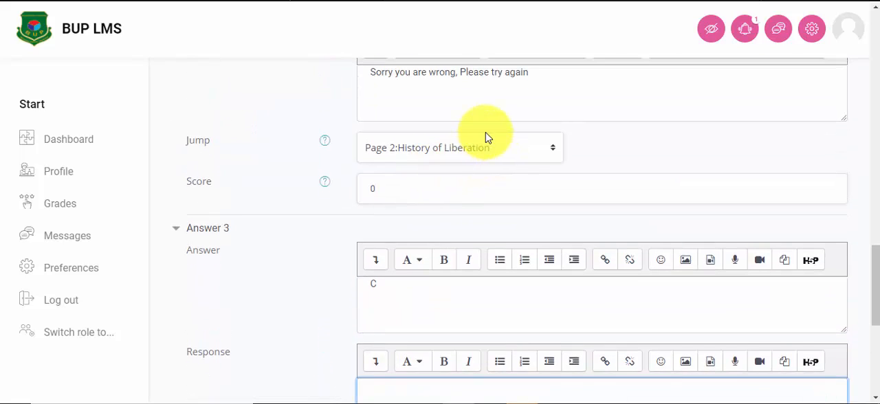
{"action": "scroll", "coordinate": [486, 138], "scroll_direction": "up", "scroll_amount": 1}
{"action": "left_click_drag", "start_coordinate": [527, 136], "coordinate": [368, 133]}
{"action": "right_click", "coordinate": [388, 139]}
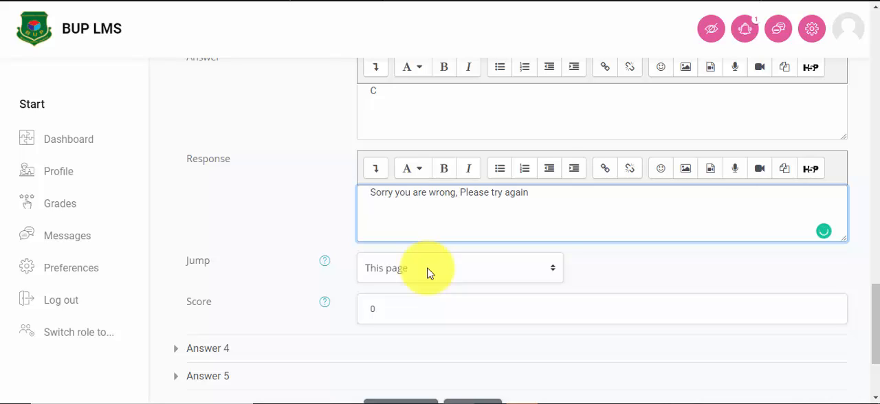
Step: Set Answer 3's jump to "Page 2:History of Liberation", leaving its score at 0
{"action": "left_click", "coordinate": [428, 272]}
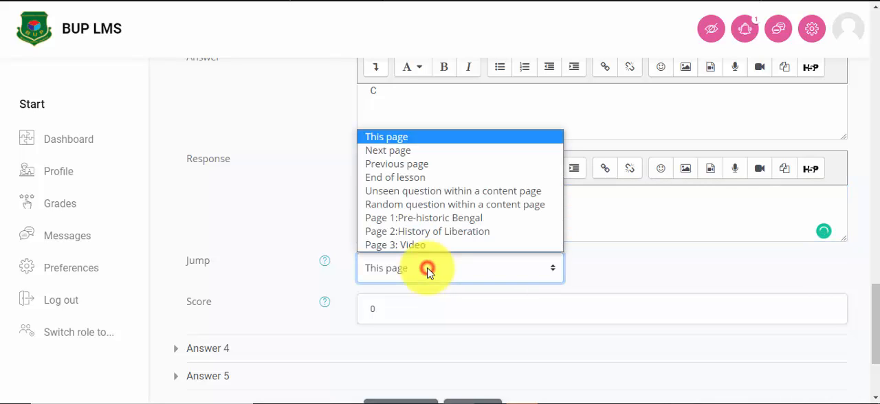
{"action": "left_click", "coordinate": [437, 231]}
{"action": "scroll", "coordinate": [523, 291], "scroll_direction": "down", "scroll_amount": 1}
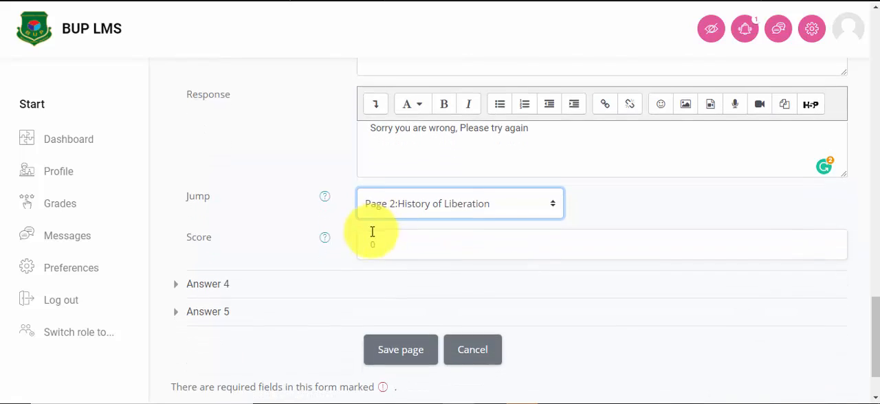
Step: Expand Answer 4, enter "D" as the answer and paste the response "Sorry you are wrong, Please try again"
{"action": "scroll", "coordinate": [373, 245], "scroll_direction": "down", "scroll_amount": 1}
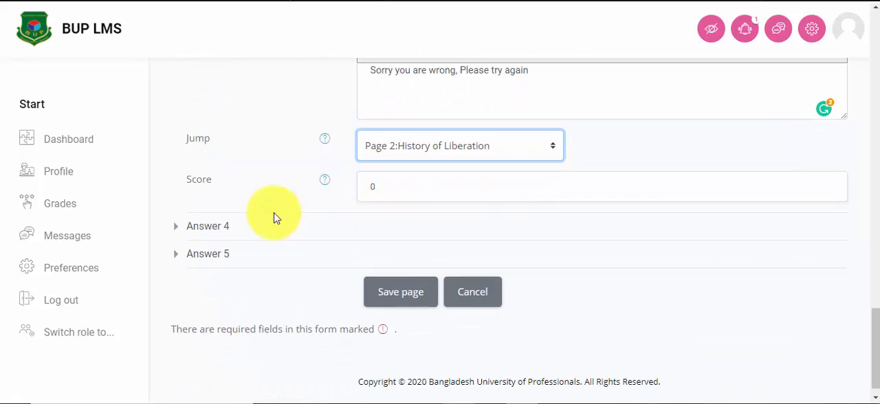
{"action": "left_click", "coordinate": [211, 220]}
{"action": "scroll", "coordinate": [481, 227], "scroll_direction": "down", "scroll_amount": 2}
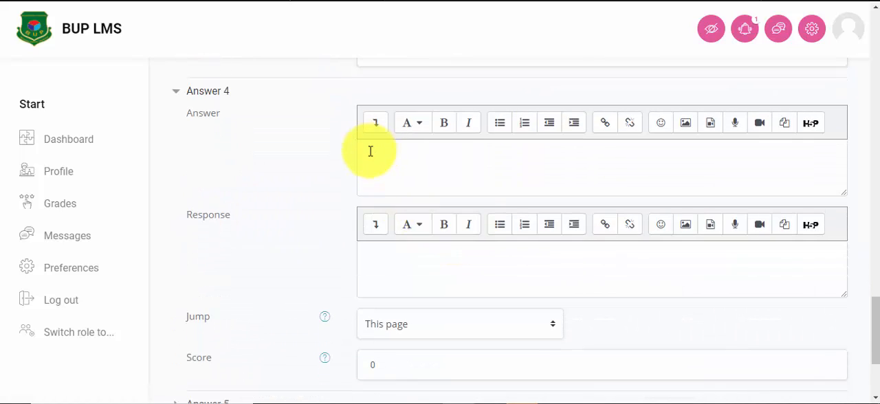
{"action": "left_click", "coordinate": [368, 163]}
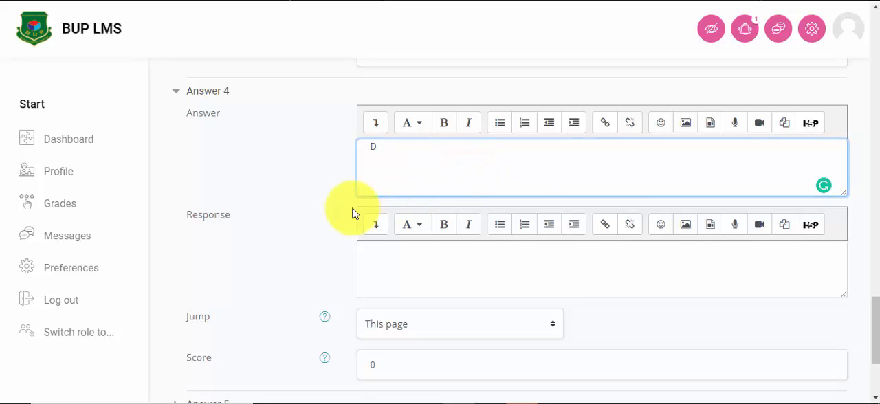
{"action": "left_click", "coordinate": [380, 266]}
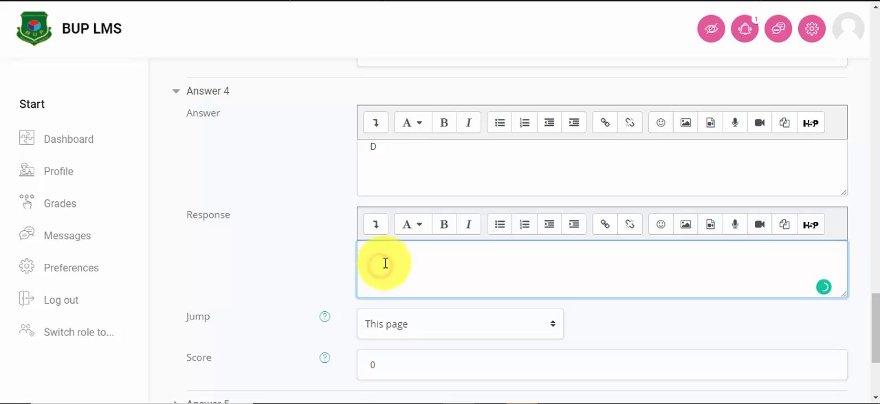
{"action": "right_click", "coordinate": [385, 263]}
{"action": "left_click", "coordinate": [435, 140]}
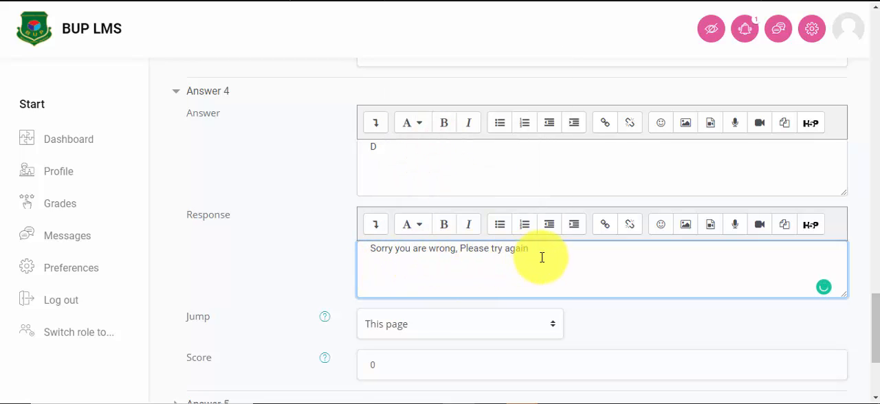
Step: Set Answer 4's jump to "Page 2:History of Liberation" and keep its score at 0
{"action": "scroll", "coordinate": [482, 272], "scroll_direction": "down", "scroll_amount": 1}
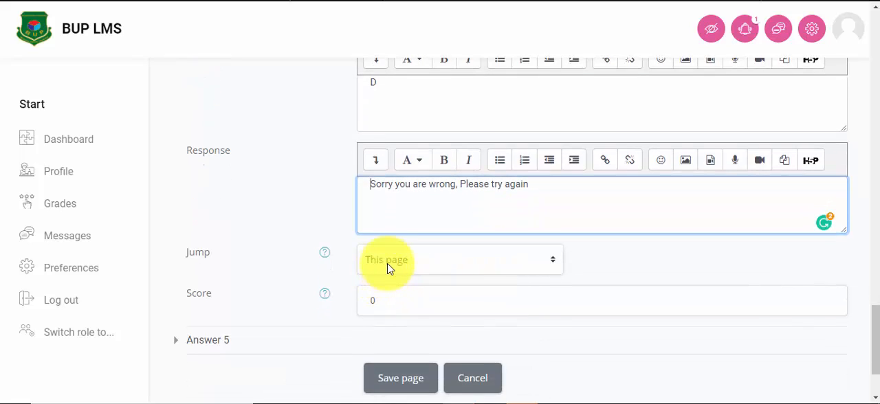
{"action": "left_click", "coordinate": [389, 267]}
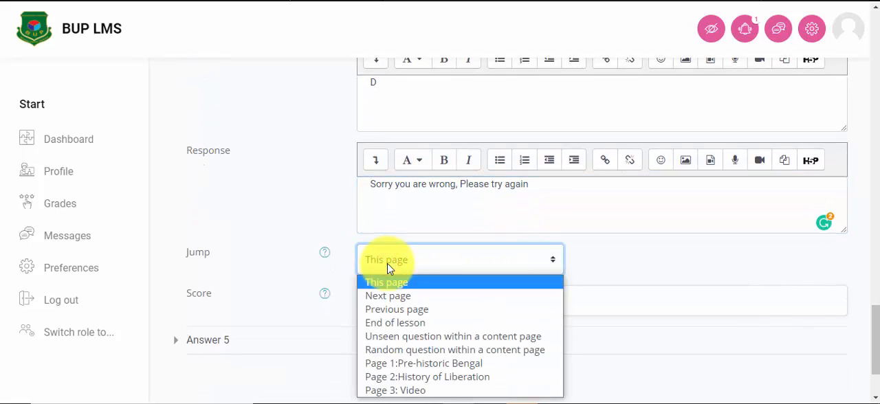
{"action": "left_click", "coordinate": [415, 380]}
{"action": "scroll", "coordinate": [564, 268], "scroll_direction": "down", "scroll_amount": 2}
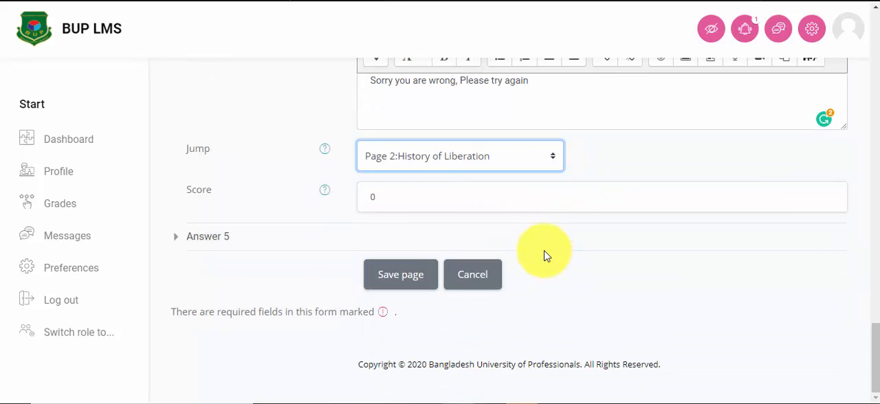
{"action": "left_click", "coordinate": [392, 198]}
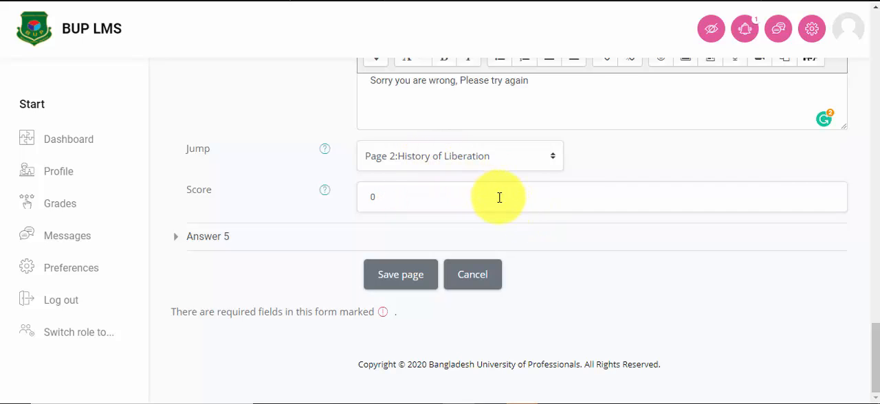
Step: Save the "Page 4: Quiz" question page and check its answer jumps in the lesson's page list
{"action": "left_click", "coordinate": [402, 270]}
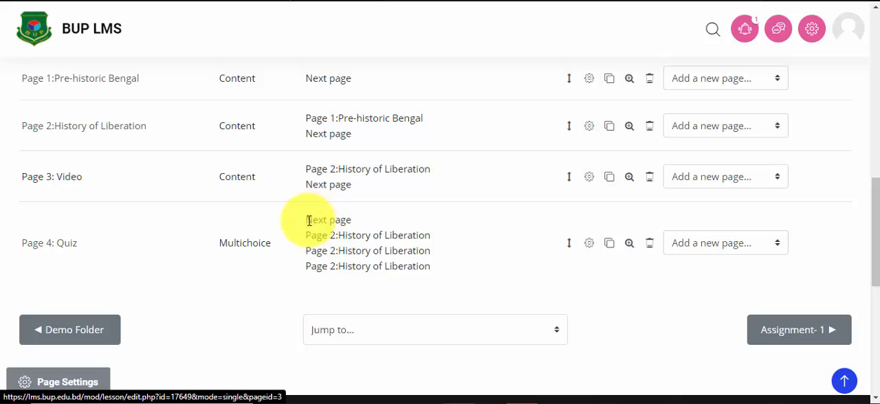
{"action": "left_click_drag", "start_coordinate": [306, 220], "coordinate": [353, 221]}
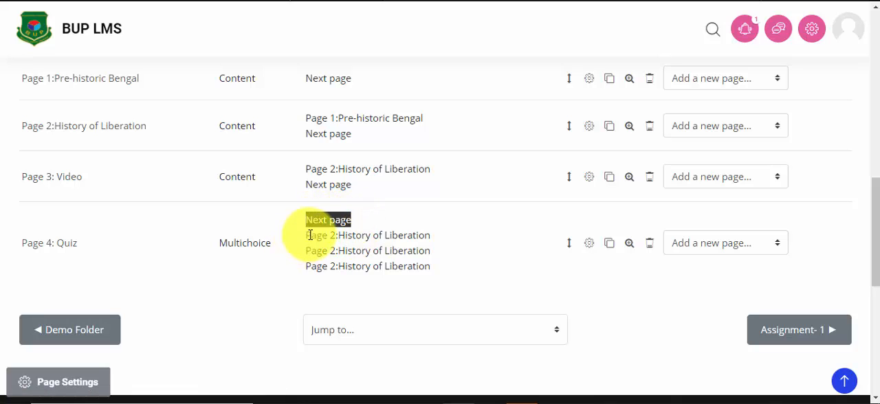
Step: Add a content page after "Page 4: Quiz" and title it "Page 5: The End"
{"action": "left_click_drag", "start_coordinate": [307, 236], "coordinate": [436, 275]}
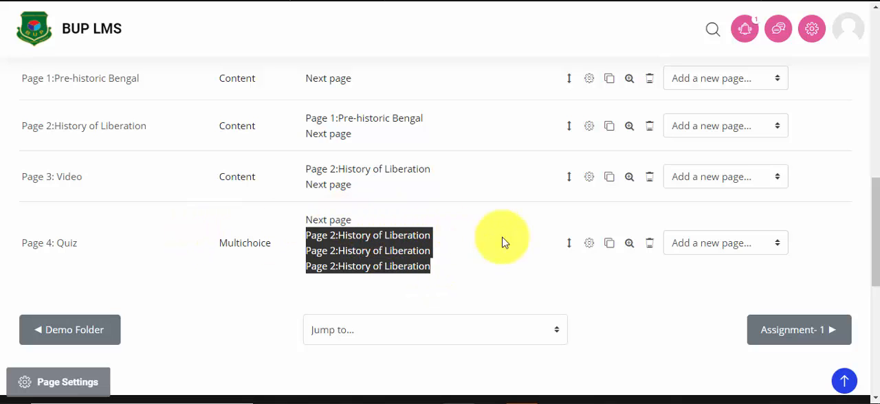
{"action": "scroll", "coordinate": [512, 197], "scroll_direction": "down", "scroll_amount": 2}
{"action": "left_click", "coordinate": [282, 124]}
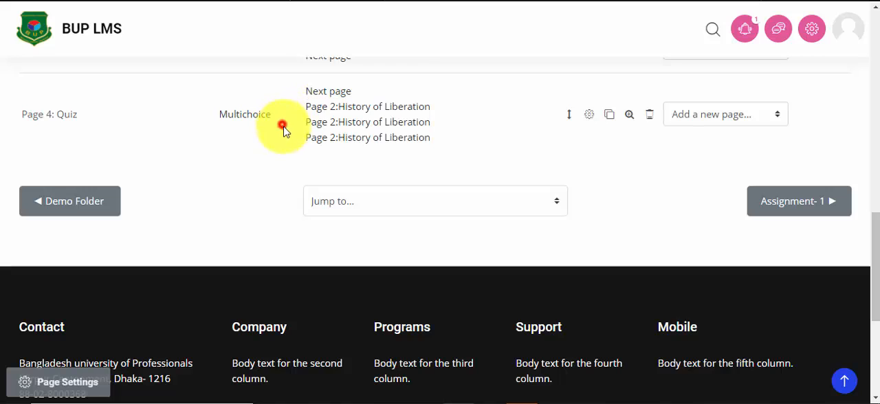
{"action": "left_click", "coordinate": [713, 118]}
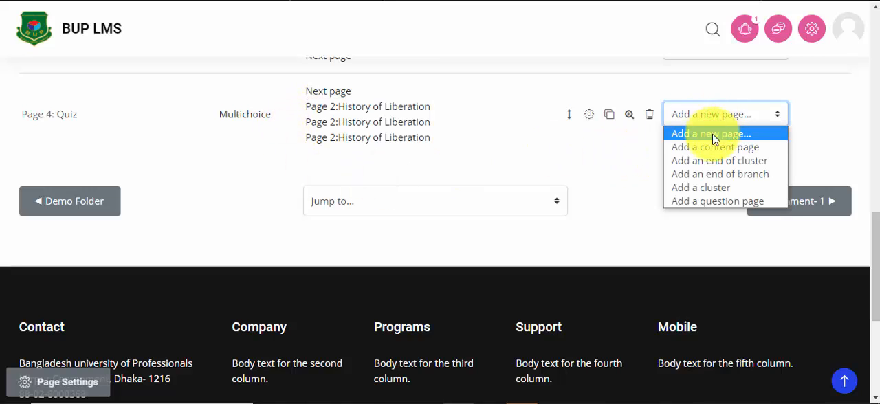
{"action": "left_click", "coordinate": [715, 150]}
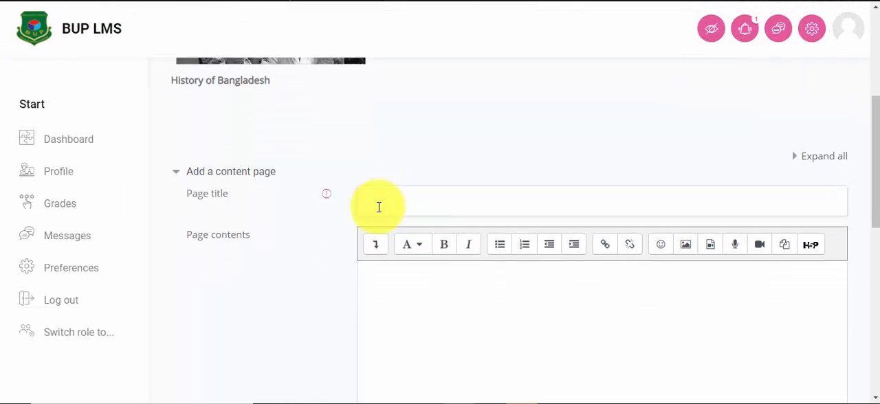
{"action": "left_click", "coordinate": [378, 206]}
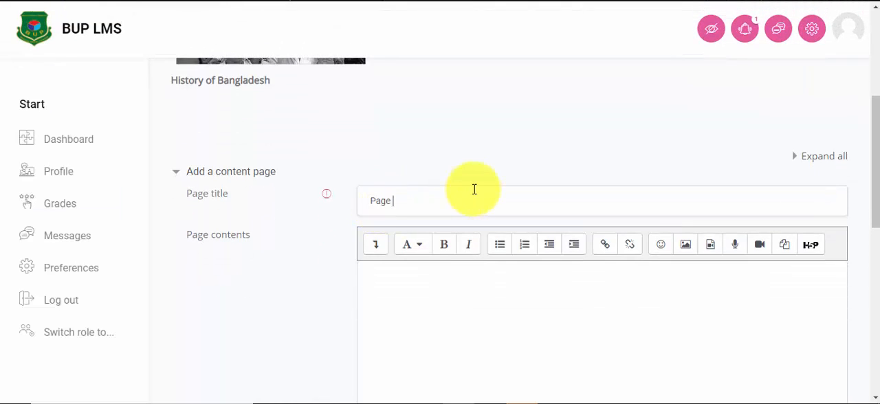
{"action": "type", "text": "Page 5: Thn End"}
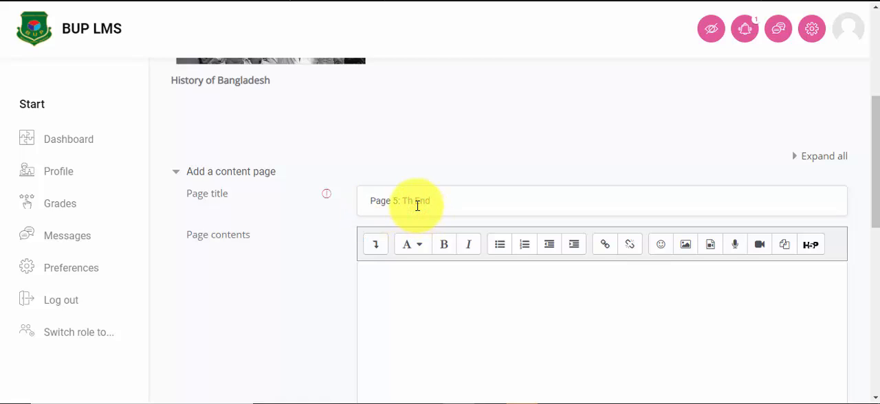
Step: Copy "The End" from the page title and paste it into the page contents
{"action": "scroll", "coordinate": [433, 247], "scroll_direction": "down", "scroll_amount": 3}
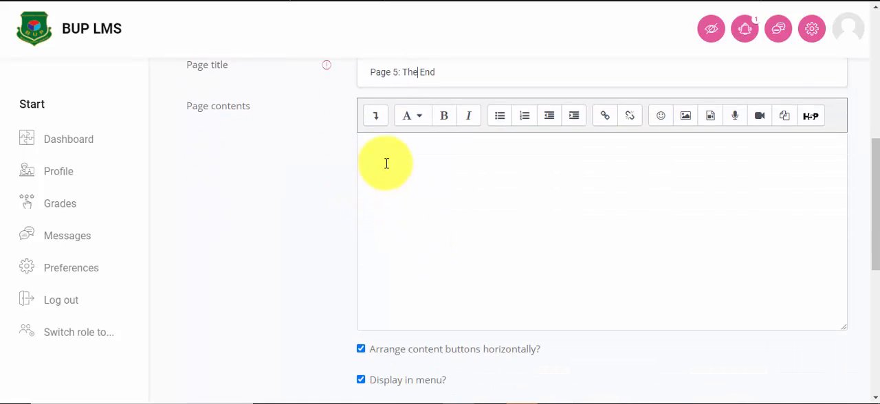
{"action": "left_click", "coordinate": [385, 157]}
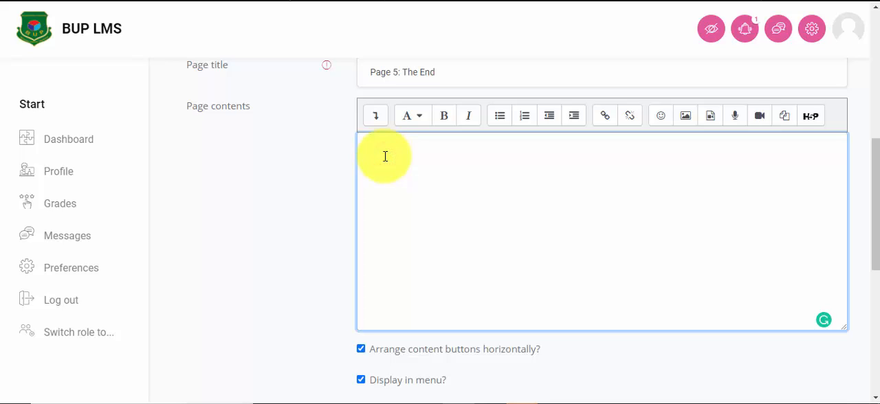
{"action": "left_click_drag", "start_coordinate": [433, 73], "coordinate": [399, 73]}
{"action": "right_click", "coordinate": [403, 73]}
{"action": "left_click", "coordinate": [442, 117]}
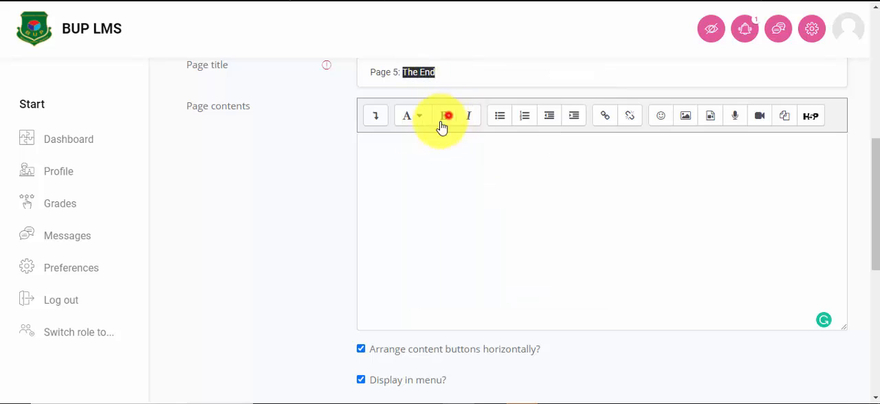
{"action": "left_click", "coordinate": [370, 160]}
{"action": "right_click", "coordinate": [370, 160]}
{"action": "left_click", "coordinate": [413, 255]}
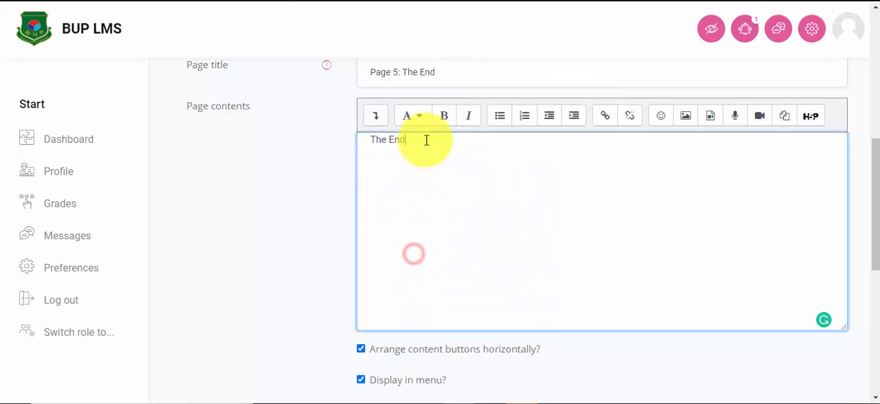
Step: Describe Content 1 as "Page 4" and set its jump to "Page 4: Quiz"
{"action": "scroll", "coordinate": [497, 253], "scroll_direction": "down", "scroll_amount": 4}
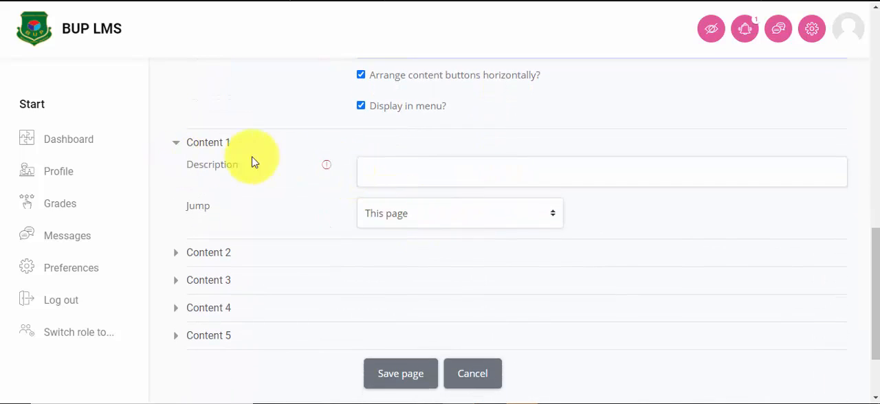
{"action": "left_click", "coordinate": [379, 173]}
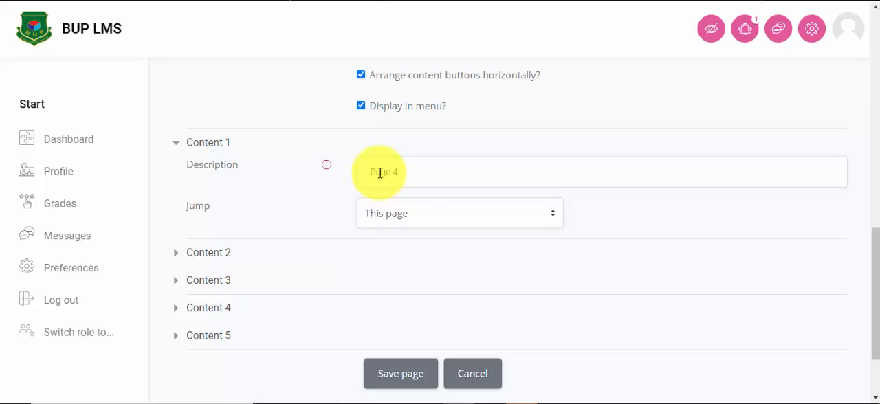
{"action": "left_click", "coordinate": [418, 211]}
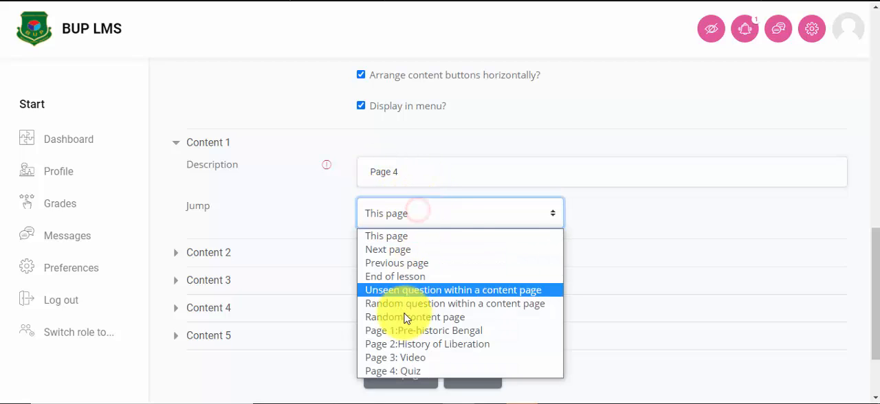
{"action": "left_click", "coordinate": [405, 371]}
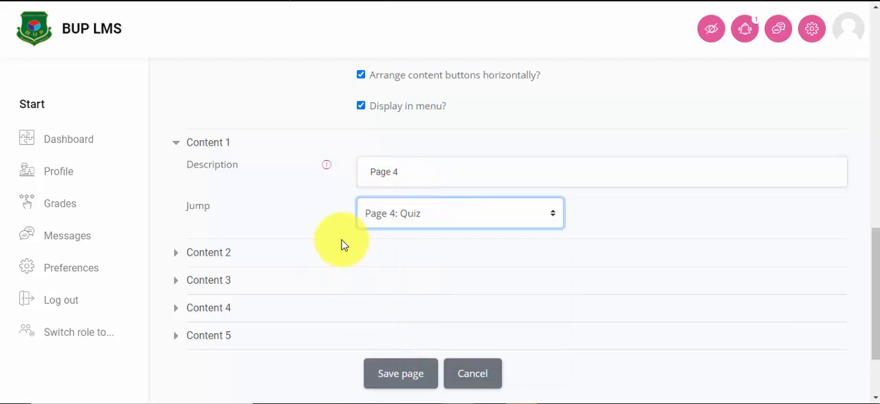
Step: Expand Content 2, enter "End of Lesson" as the description and set its jump to "End of lesson"
{"action": "left_click", "coordinate": [219, 255]}
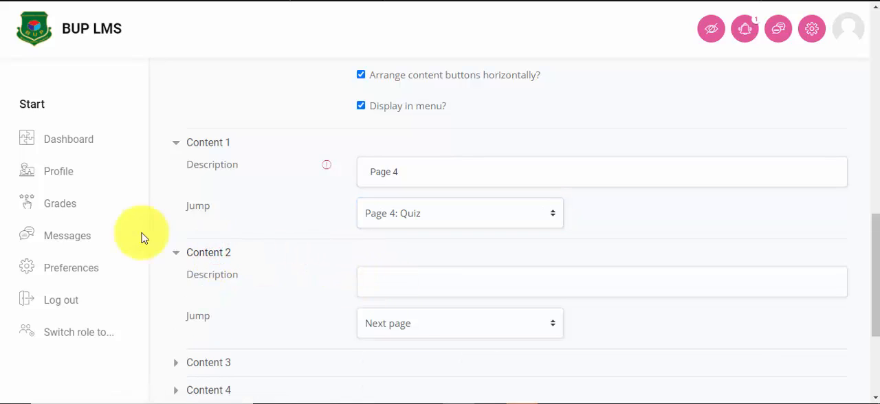
{"action": "left_click", "coordinate": [404, 286]}
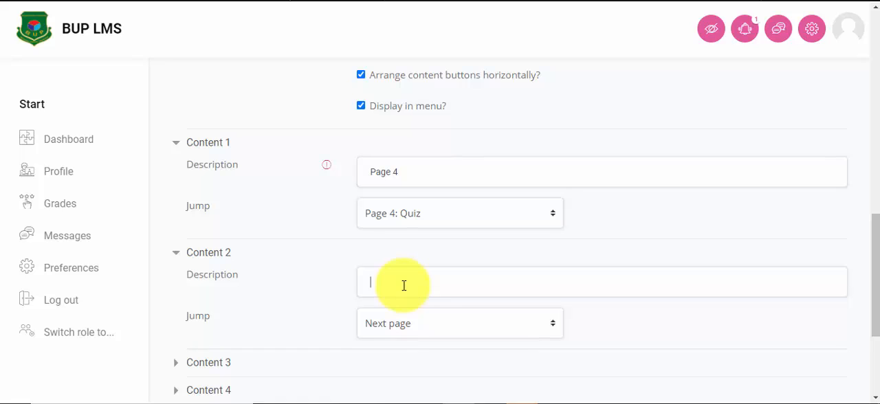
{"action": "left_click", "coordinate": [413, 323]}
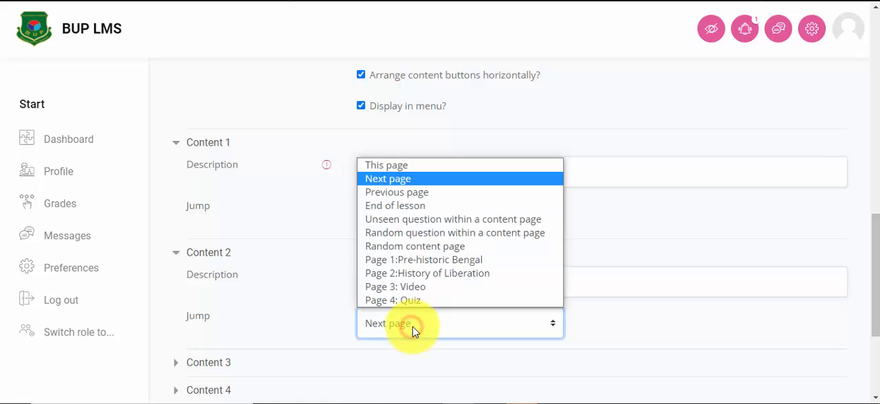
{"action": "left_click", "coordinate": [420, 207]}
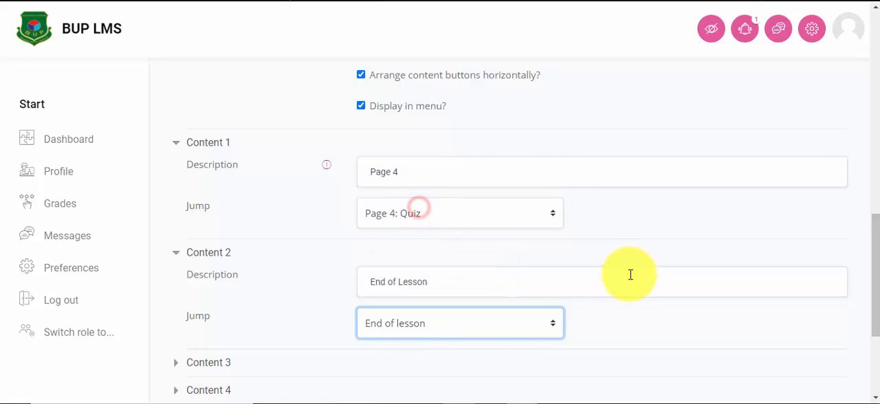
Step: Save the "Page 5: The End" content page
{"action": "scroll", "coordinate": [482, 273], "scroll_direction": "down", "scroll_amount": 1}
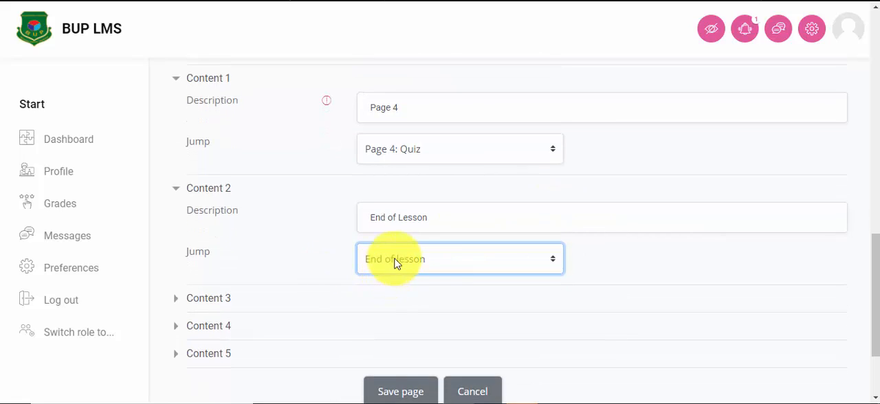
{"action": "scroll", "coordinate": [421, 263], "scroll_direction": "down", "scroll_amount": 2}
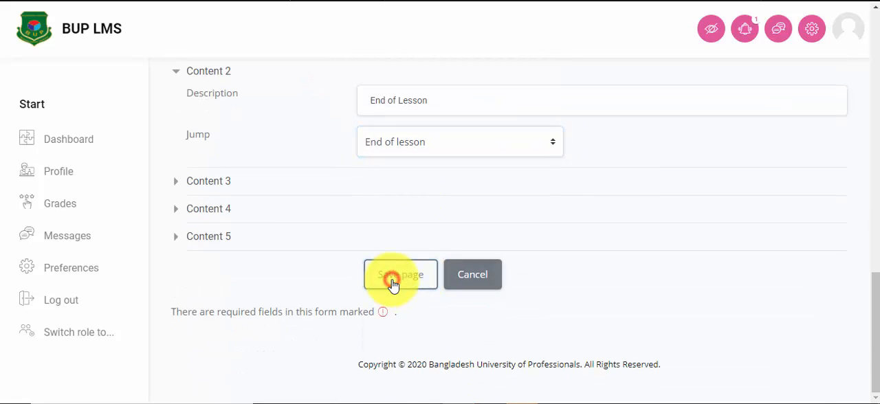
{"action": "left_click", "coordinate": [393, 284]}
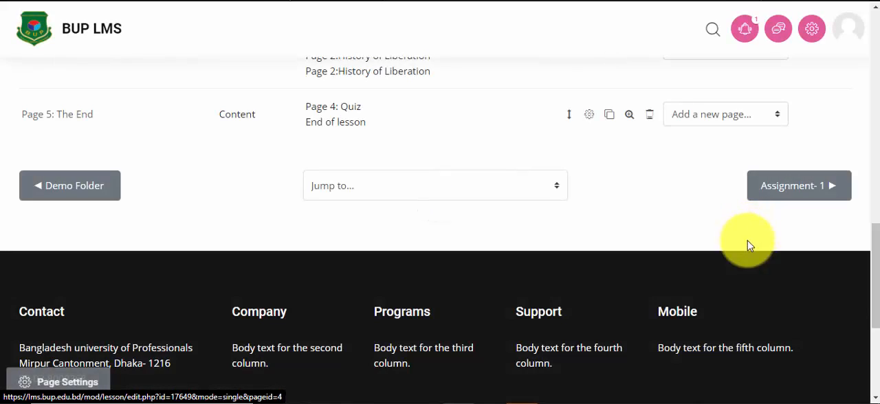
Step: Review the titles, types and jumps of all five pages in the lesson's page list
{"action": "scroll", "coordinate": [487, 206], "scroll_direction": "up", "scroll_amount": 5}
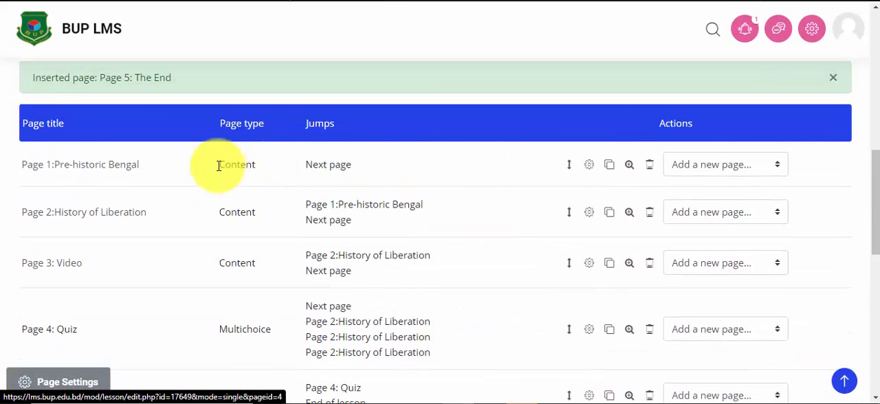
{"action": "scroll", "coordinate": [76, 179], "scroll_direction": "down", "scroll_amount": 1}
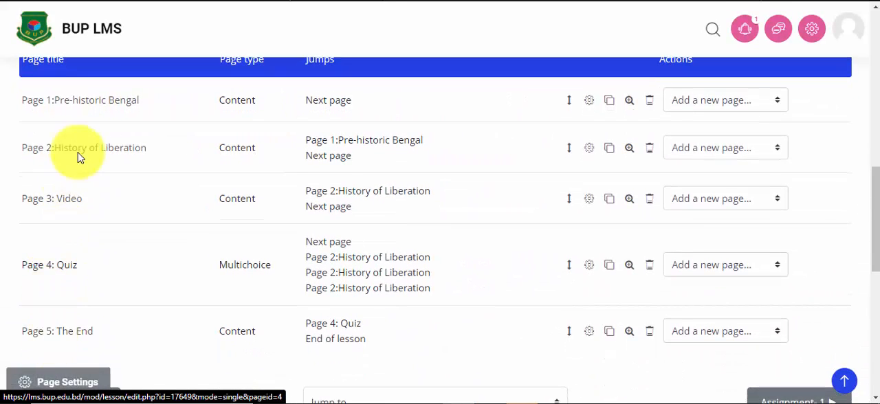
{"action": "scroll", "coordinate": [84, 159], "scroll_direction": "up", "scroll_amount": 1}
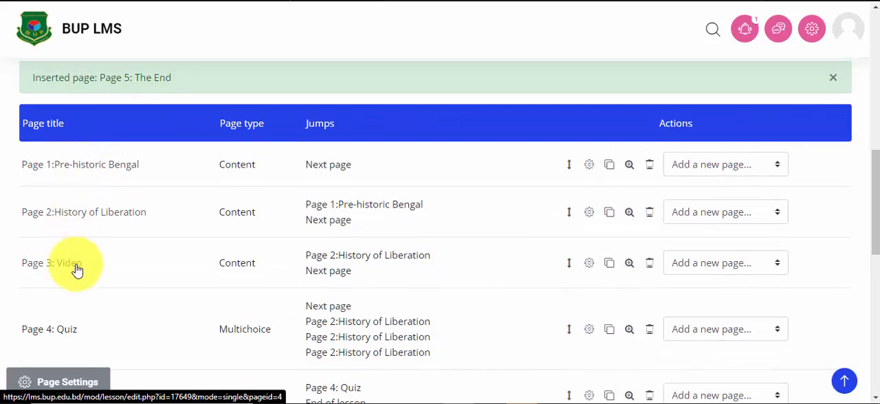
{"action": "scroll", "coordinate": [75, 261], "scroll_direction": "down", "scroll_amount": 1}
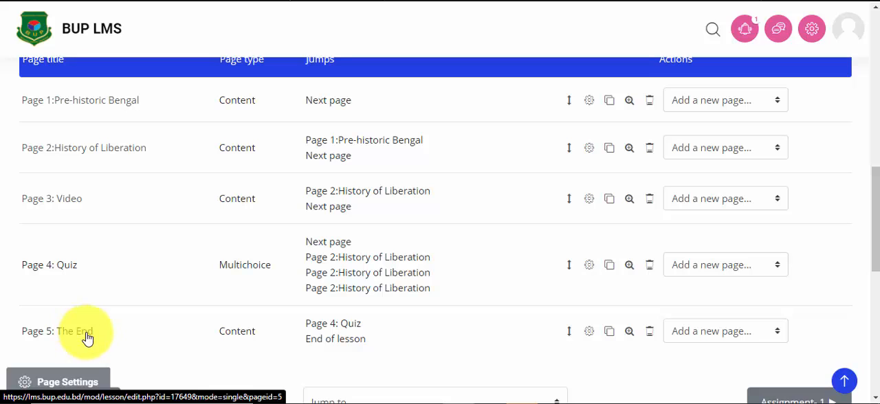
{"action": "scroll", "coordinate": [428, 222], "scroll_direction": "up", "scroll_amount": 2}
{"action": "scroll", "coordinate": [367, 191], "scroll_direction": "down", "scroll_amount": 1}
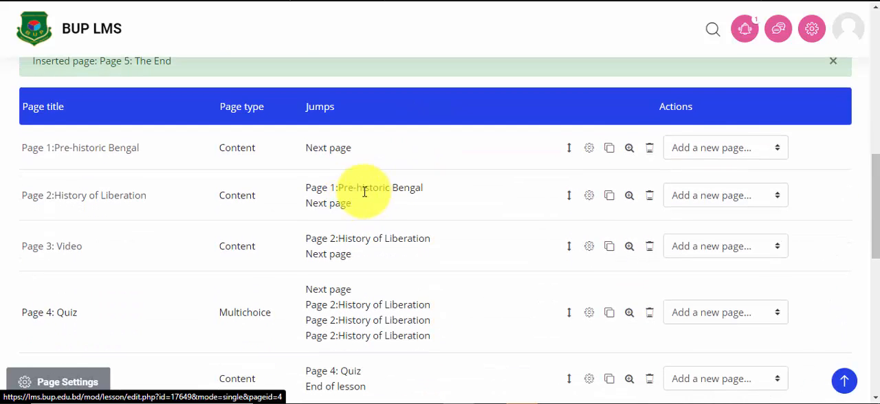
Step: Preview the lesson and examine the "Page 1:Pre-historic Bengal" content, its Next Page link and the lesson menu
{"action": "scroll", "coordinate": [365, 192], "scroll_direction": "up", "scroll_amount": 2}
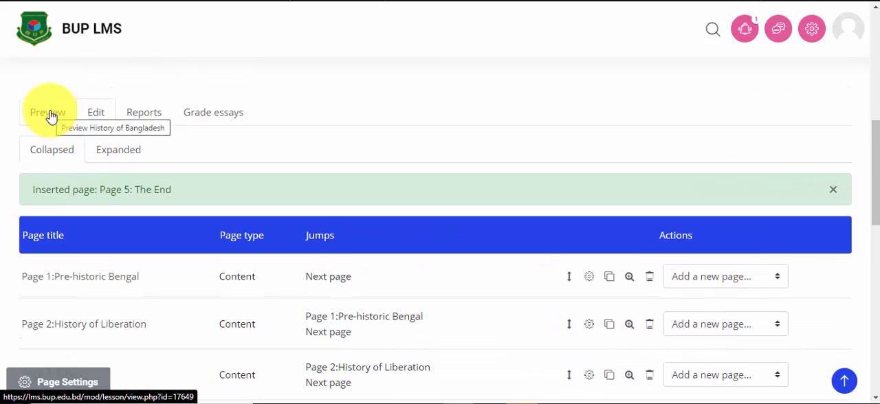
{"action": "left_click", "coordinate": [50, 114]}
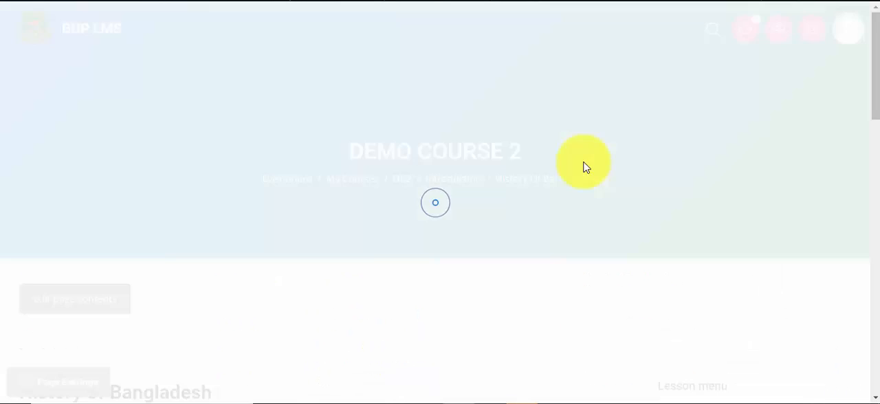
{"action": "scroll", "coordinate": [462, 180], "scroll_direction": "down", "scroll_amount": 1}
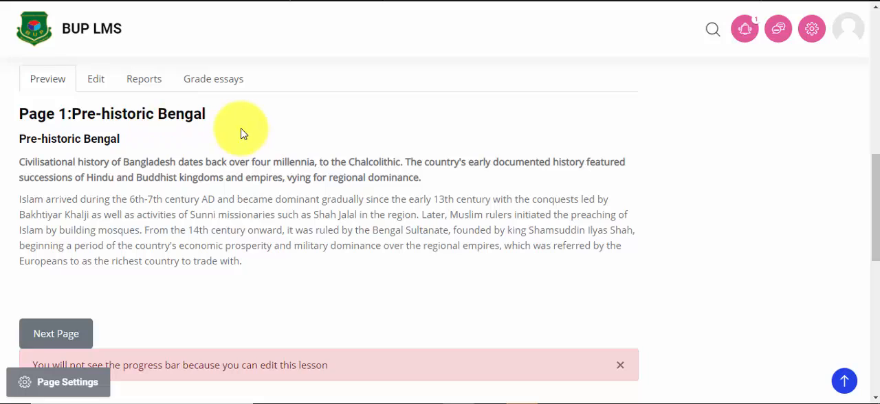
{"action": "scroll", "coordinate": [241, 132], "scroll_direction": "down", "scroll_amount": 1}
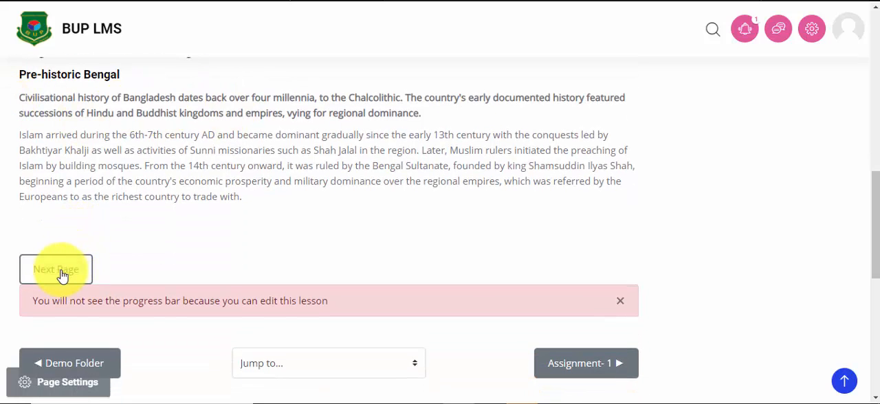
{"action": "scroll", "coordinate": [511, 248], "scroll_direction": "up", "scroll_amount": 4}
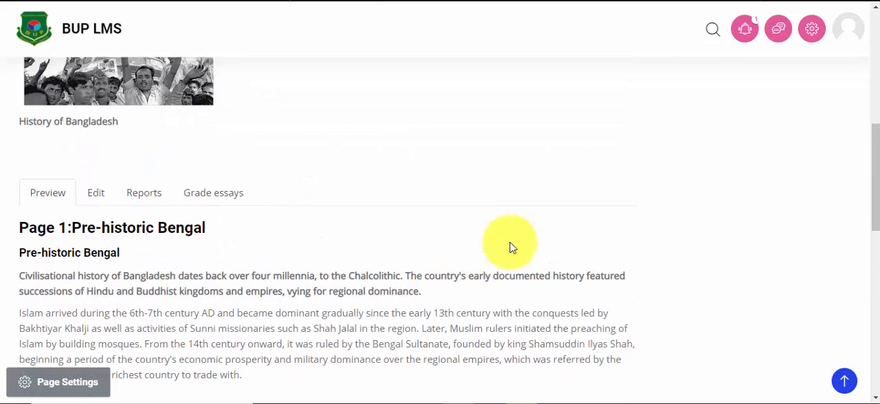
{"action": "scroll", "coordinate": [631, 249], "scroll_direction": "down", "scroll_amount": 4}
{"action": "scroll", "coordinate": [625, 252], "scroll_direction": "up", "scroll_amount": 6}
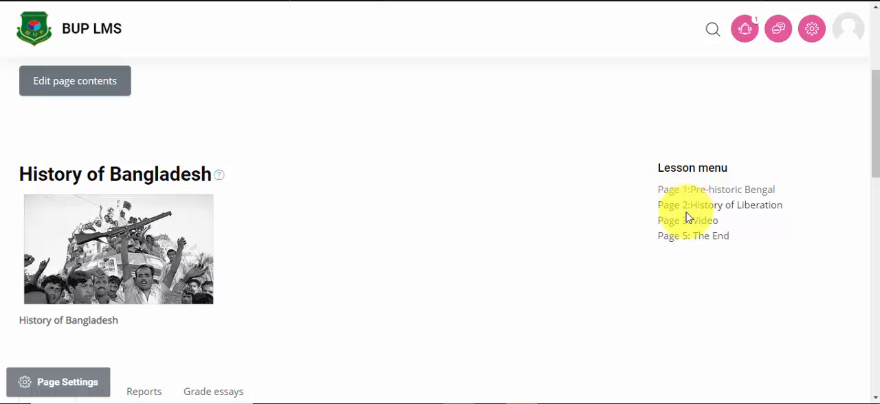
{"action": "scroll", "coordinate": [222, 298], "scroll_direction": "down", "scroll_amount": 1}
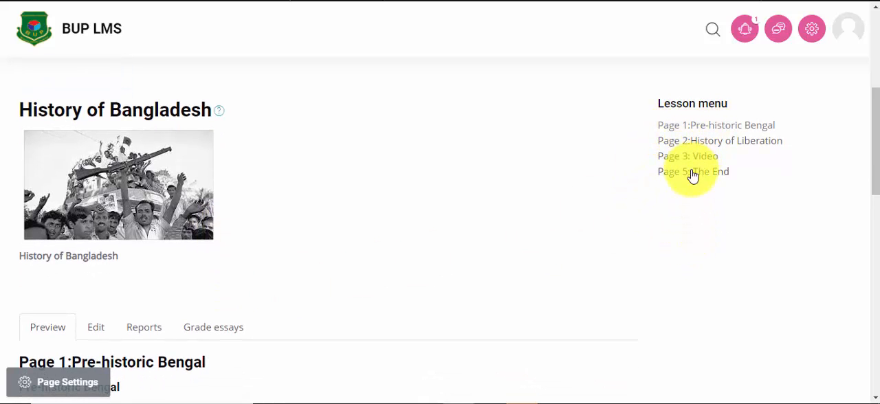
{"action": "scroll", "coordinate": [688, 186], "scroll_direction": "down", "scroll_amount": 3}
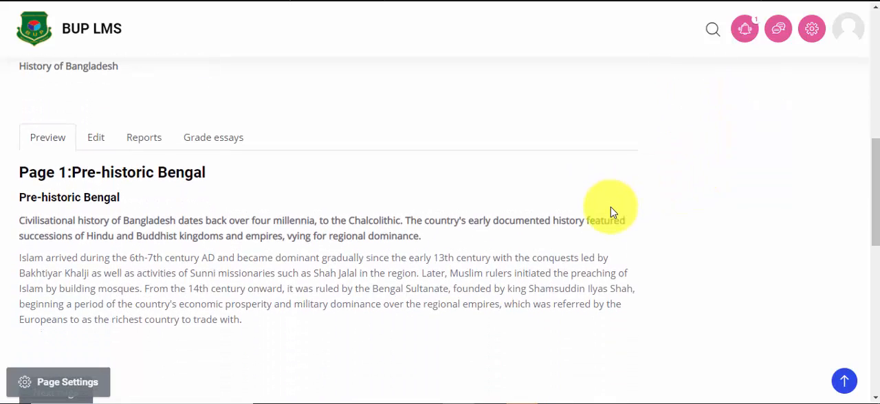
{"action": "scroll", "coordinate": [611, 207], "scroll_direction": "down", "scroll_amount": 3}
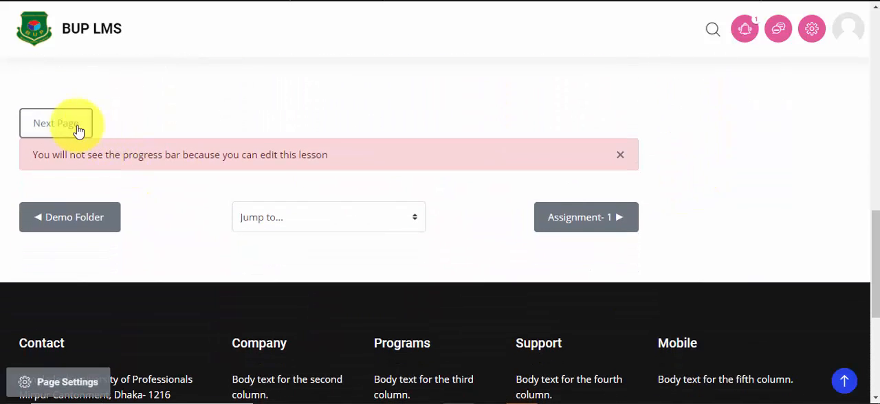
Step: Advance the lesson preview to Page 2 and examine its "History of Liberation" text, image and navigation choices
{"action": "left_click", "coordinate": [77, 129]}
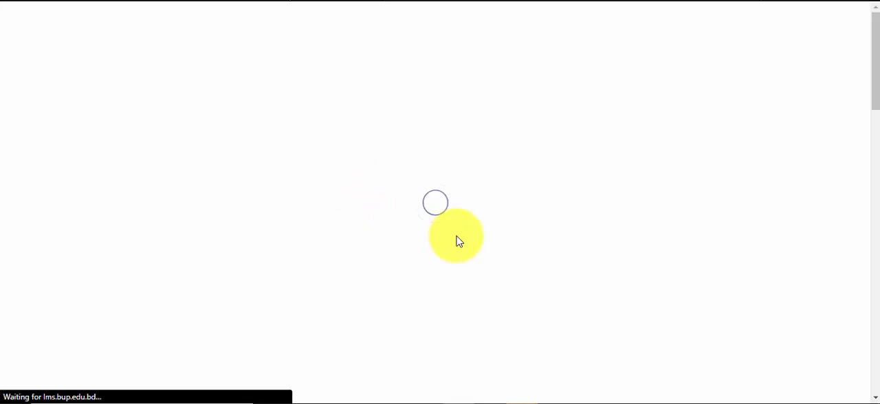
{"action": "scroll", "coordinate": [459, 241], "scroll_direction": "down", "scroll_amount": 5}
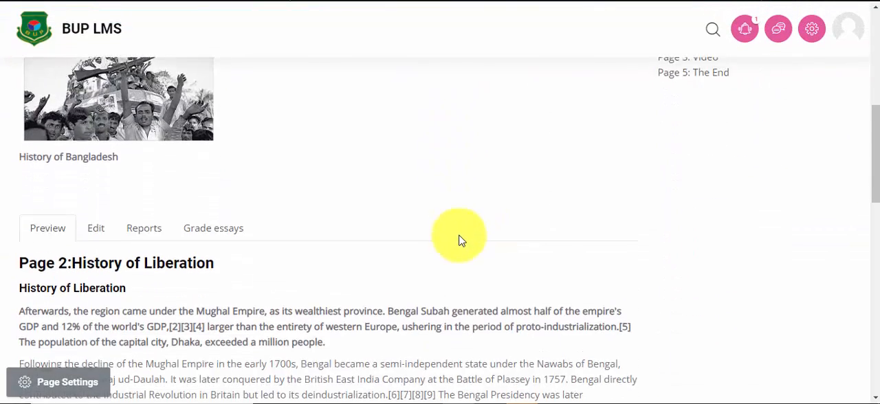
{"action": "scroll", "coordinate": [75, 245], "scroll_direction": "down", "scroll_amount": 2}
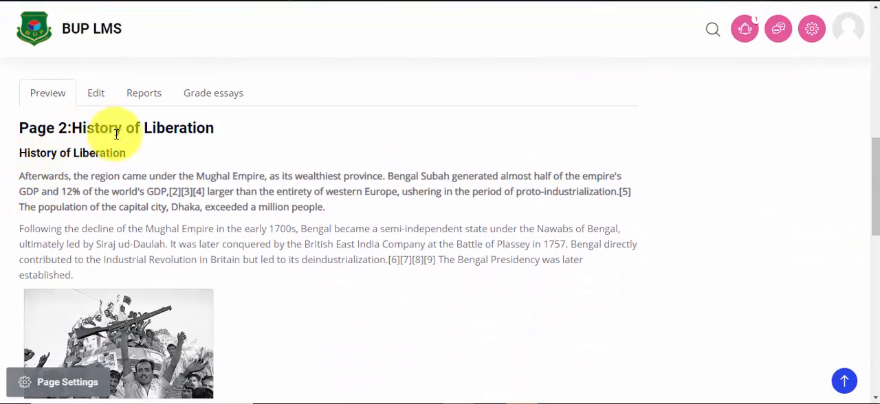
{"action": "scroll", "coordinate": [193, 132], "scroll_direction": "down", "scroll_amount": 1}
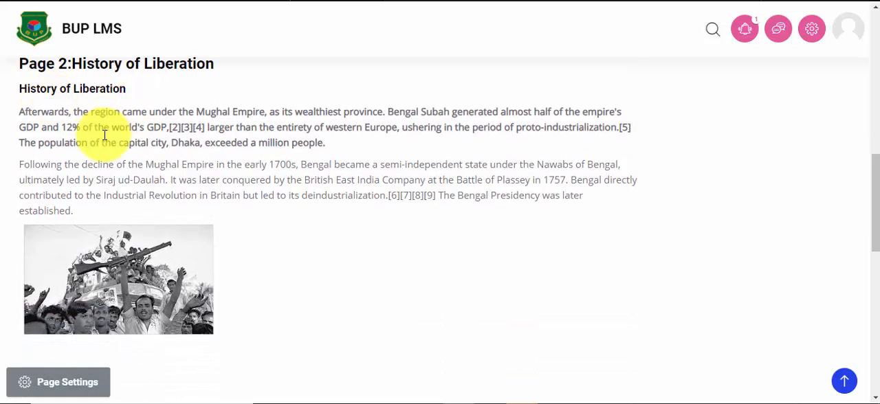
{"action": "scroll", "coordinate": [116, 148], "scroll_direction": "down", "scroll_amount": 2}
Step: Advance the preview to "Page 3: Video" and examine the embedded video and navigation choices
{"action": "left_click", "coordinate": [125, 295]}
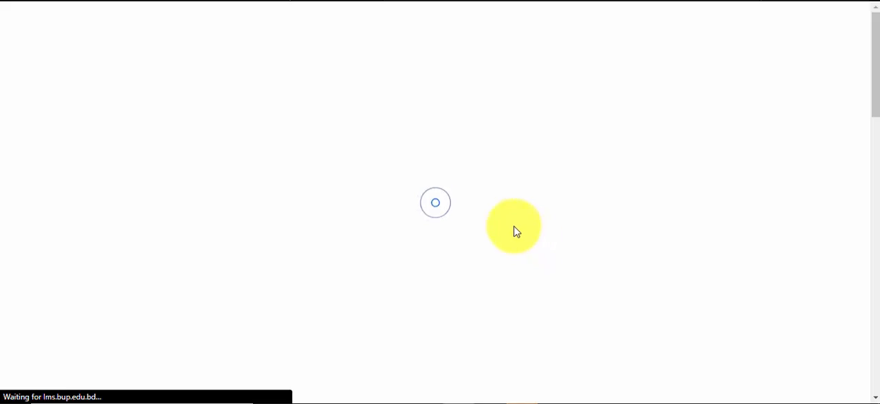
{"action": "scroll", "coordinate": [504, 217], "scroll_direction": "down", "scroll_amount": 5}
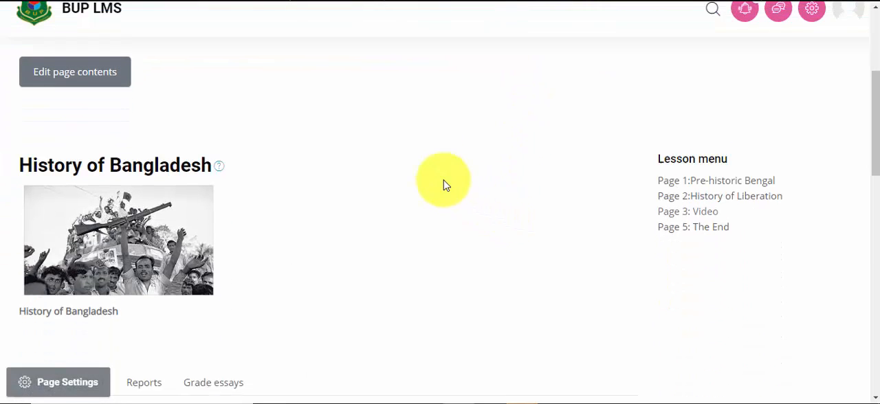
{"action": "scroll", "coordinate": [241, 220], "scroll_direction": "down", "scroll_amount": 4}
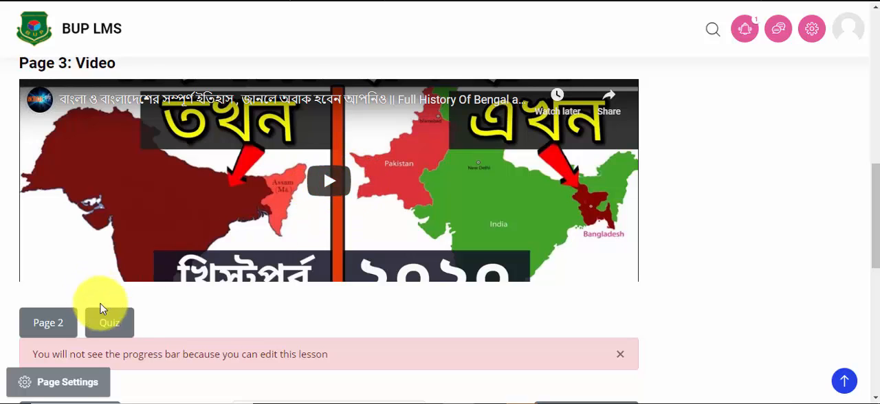
Step: Open the quiz from Page 3, submit answer D to the question "what?" and review the response
{"action": "left_click", "coordinate": [121, 326]}
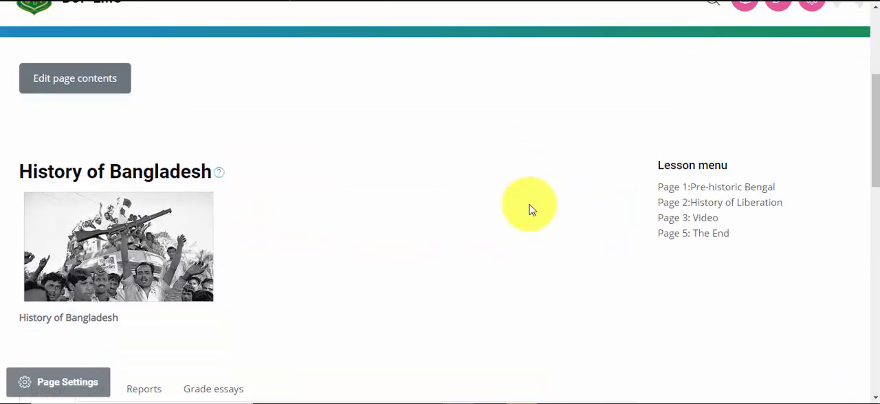
{"action": "scroll", "coordinate": [527, 206], "scroll_direction": "down", "scroll_amount": 3}
{"action": "scroll", "coordinate": [228, 277], "scroll_direction": "down", "scroll_amount": 1}
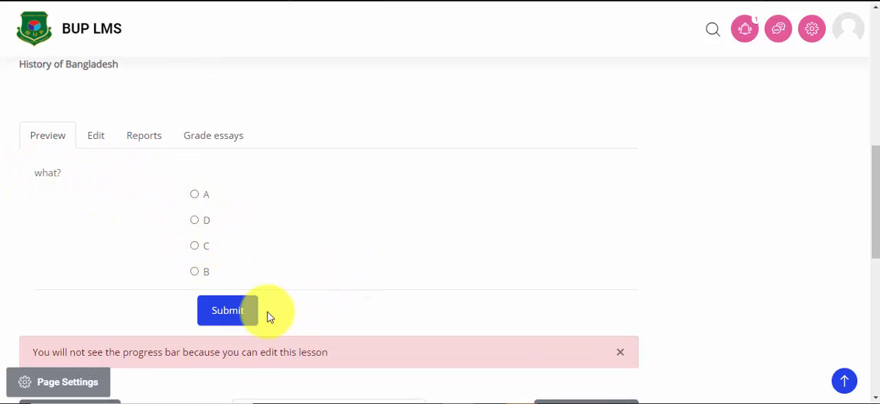
{"action": "left_click", "coordinate": [195, 221]}
{"action": "left_click", "coordinate": [228, 309]}
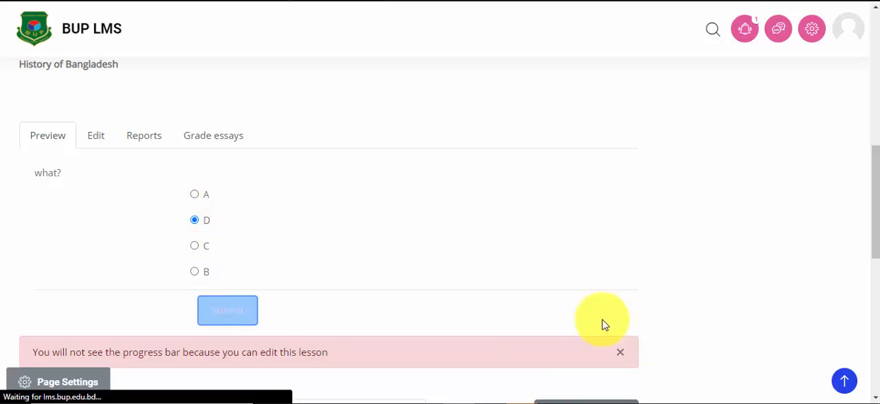
{"action": "scroll", "coordinate": [576, 234], "scroll_direction": "down", "scroll_amount": 5}
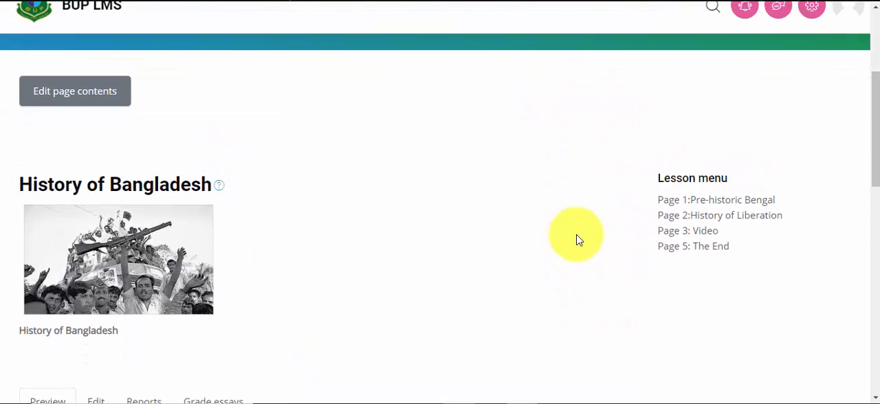
{"action": "scroll", "coordinate": [576, 239], "scroll_direction": "down", "scroll_amount": 3}
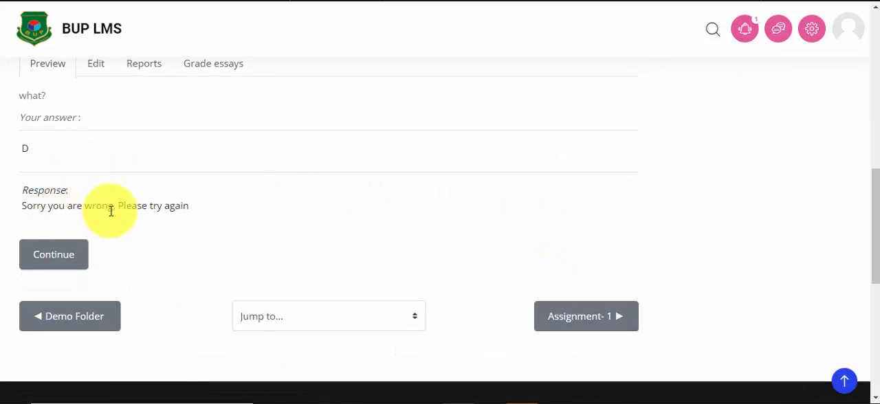
Step: Continue from the answer response and go through Page 2 and Page 3 back to the quiz
{"action": "left_click", "coordinate": [83, 255]}
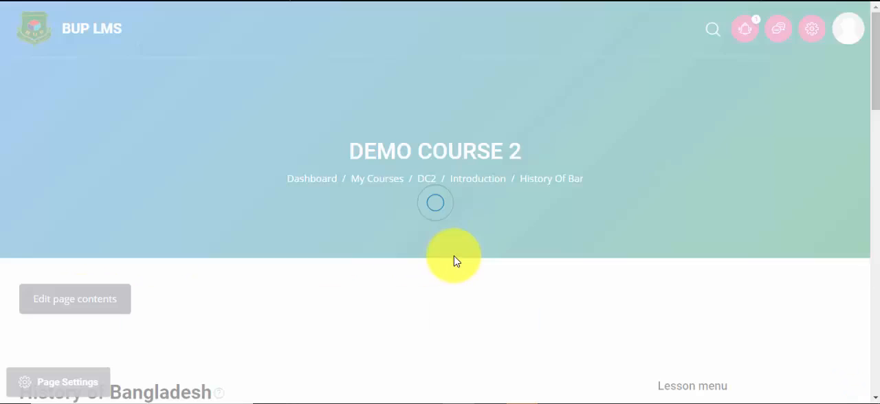
{"action": "scroll", "coordinate": [362, 243], "scroll_direction": "down", "scroll_amount": 6}
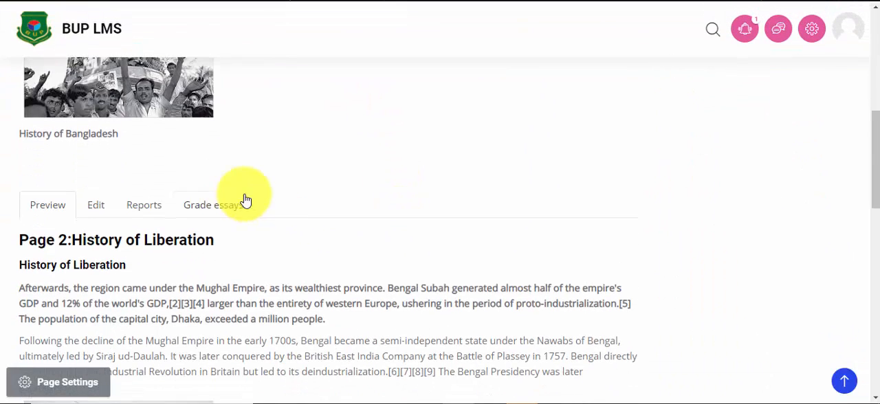
{"action": "scroll", "coordinate": [296, 219], "scroll_direction": "down", "scroll_amount": 1}
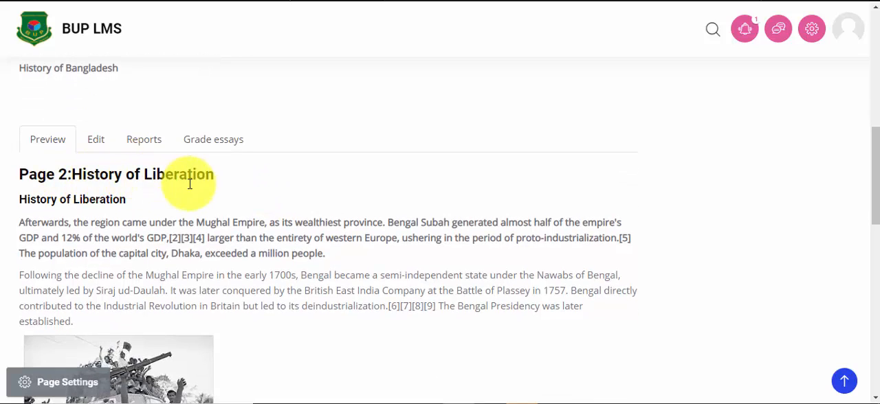
{"action": "scroll", "coordinate": [196, 188], "scroll_direction": "down", "scroll_amount": 4}
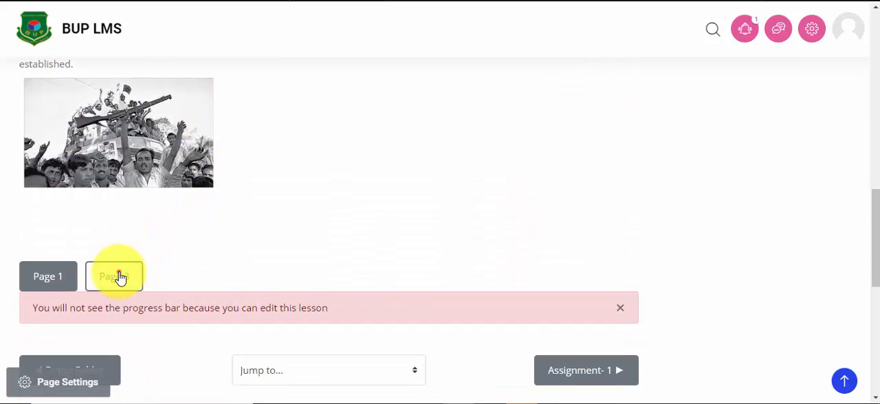
{"action": "left_click", "coordinate": [119, 276]}
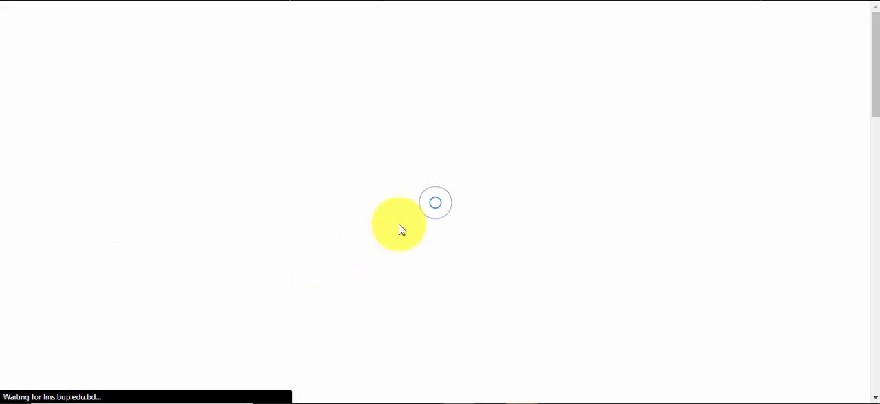
{"action": "scroll", "coordinate": [403, 211], "scroll_direction": "down", "scroll_amount": 6}
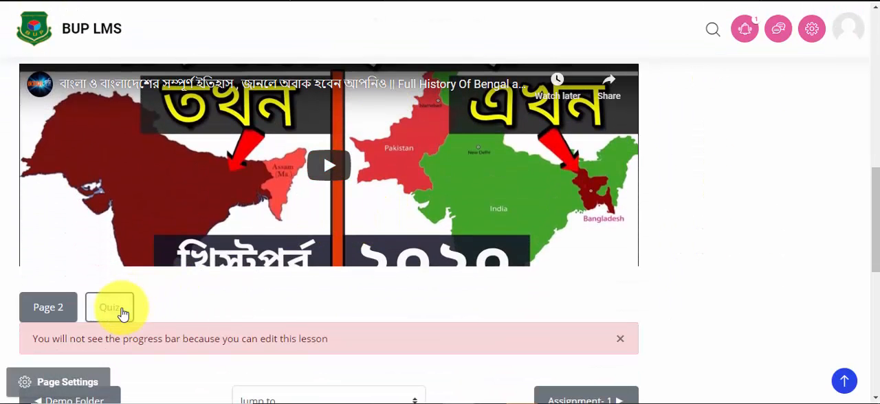
{"action": "left_click", "coordinate": [121, 311]}
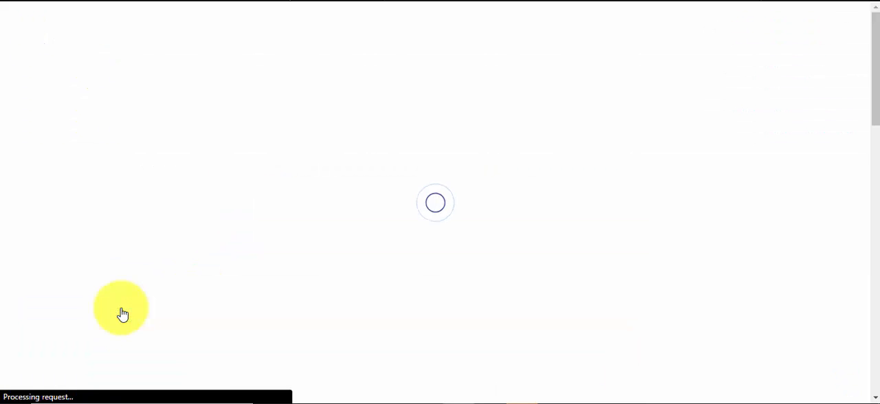
Step: Submit answer A to the quiz question "what?" and review the response
{"action": "scroll", "coordinate": [408, 226], "scroll_direction": "down", "scroll_amount": 7}
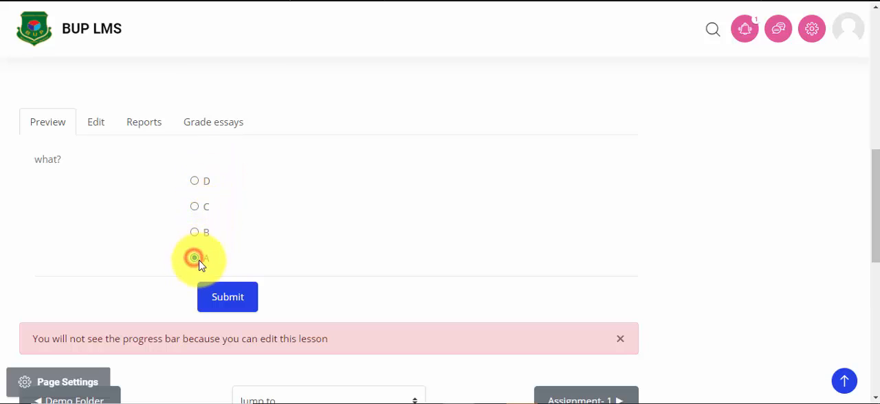
{"action": "left_click", "coordinate": [241, 300]}
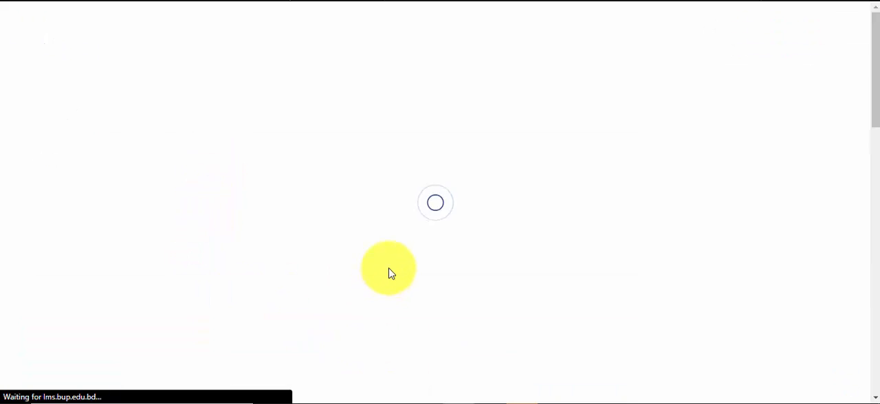
{"action": "scroll", "coordinate": [473, 223], "scroll_direction": "down", "scroll_amount": 3}
{"action": "scroll", "coordinate": [475, 234], "scroll_direction": "down", "scroll_amount": 5}
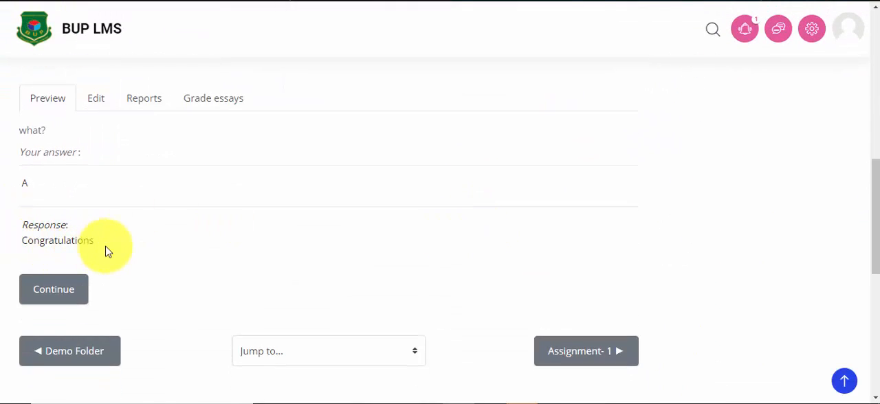
Step: Continue to "Page 5: The End" and finish the preview with its End of Lesson choice
{"action": "left_click", "coordinate": [67, 289]}
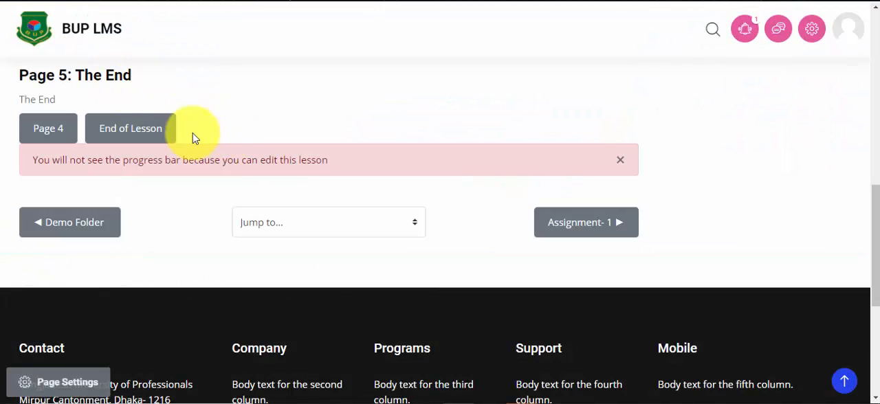
{"action": "left_click", "coordinate": [134, 141]}
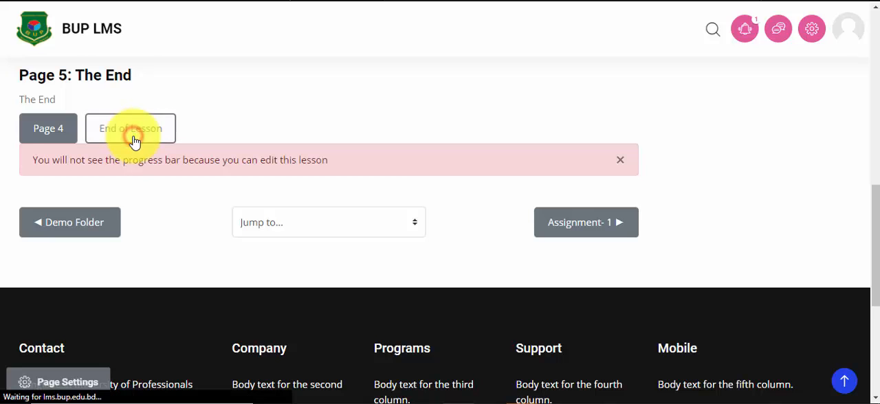